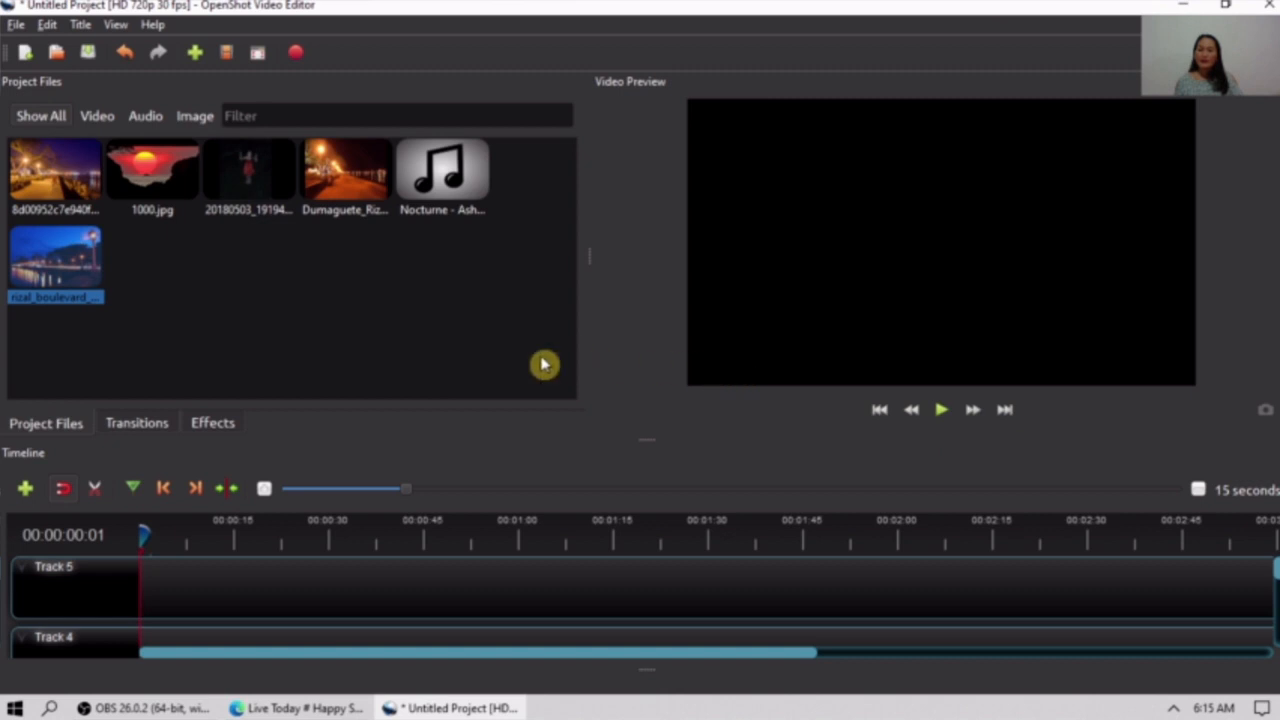
# Place 1000.jpg at the start of Track 5 and the rizal_boulevard image directly after it.
pyautogui.click(410, 345)
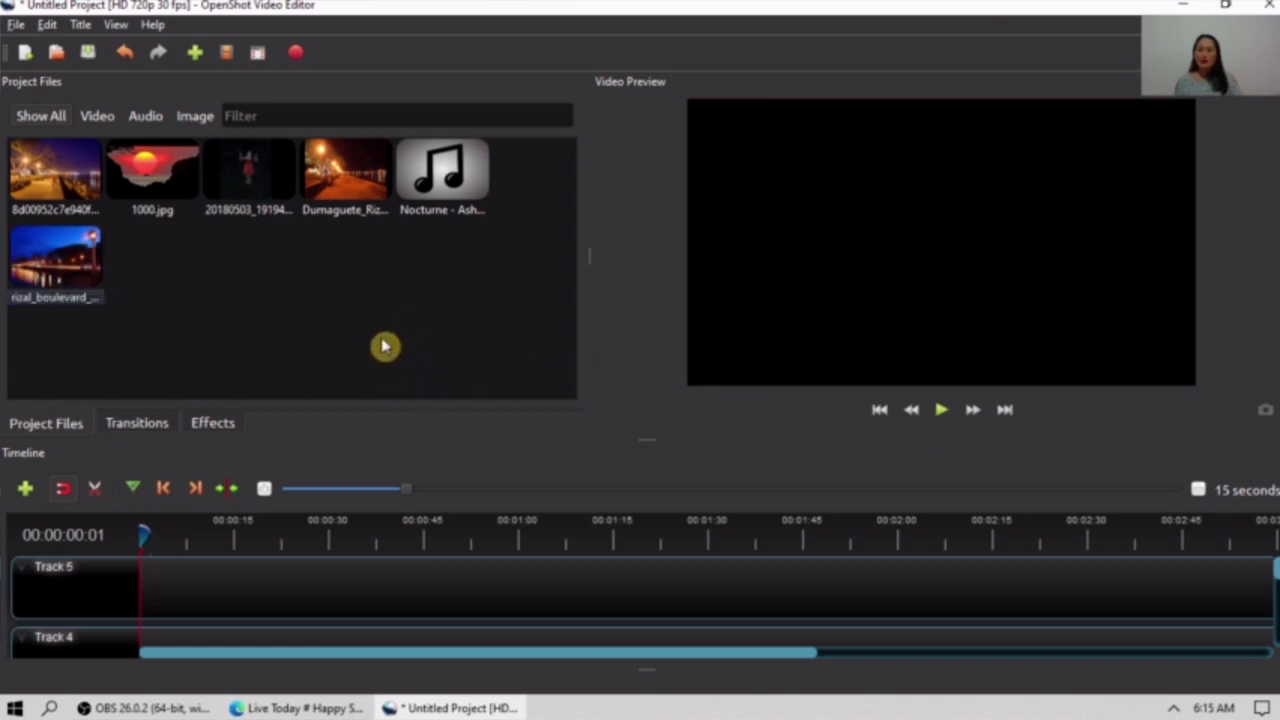
pyautogui.moveTo(150, 172); pyautogui.dragTo(152, 596)
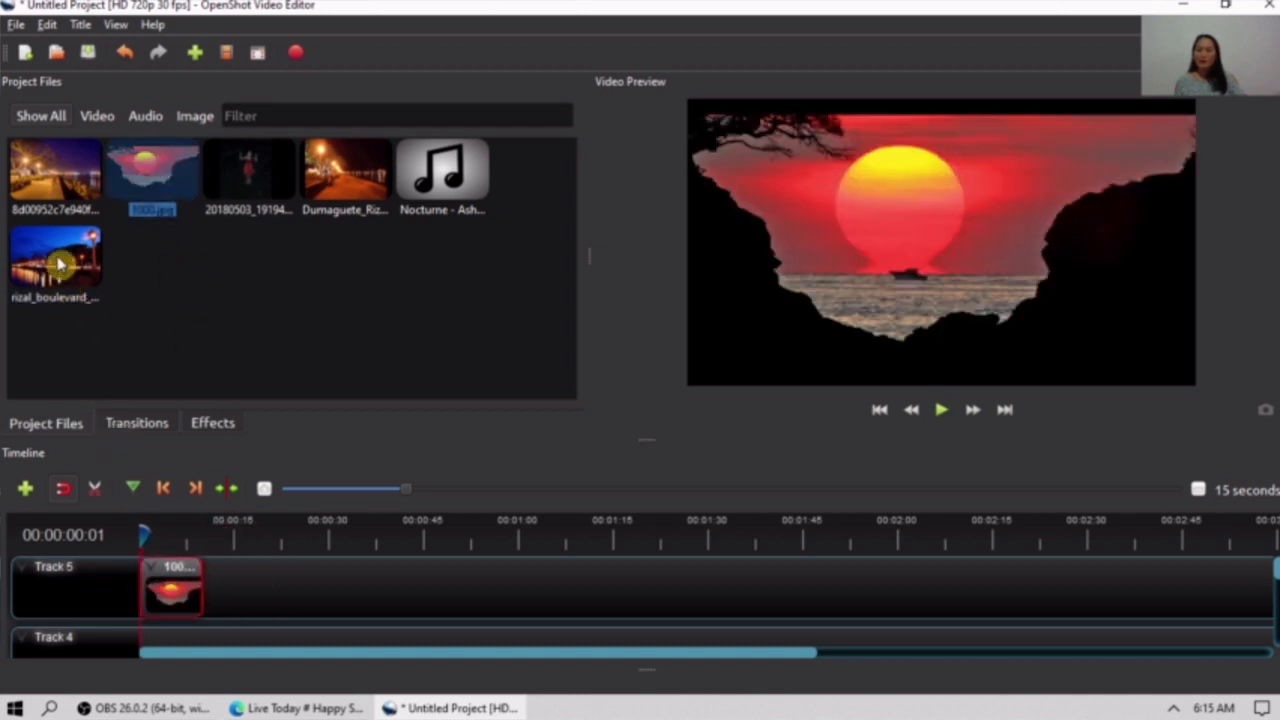
pyautogui.moveTo(58, 263); pyautogui.dragTo(220, 596)
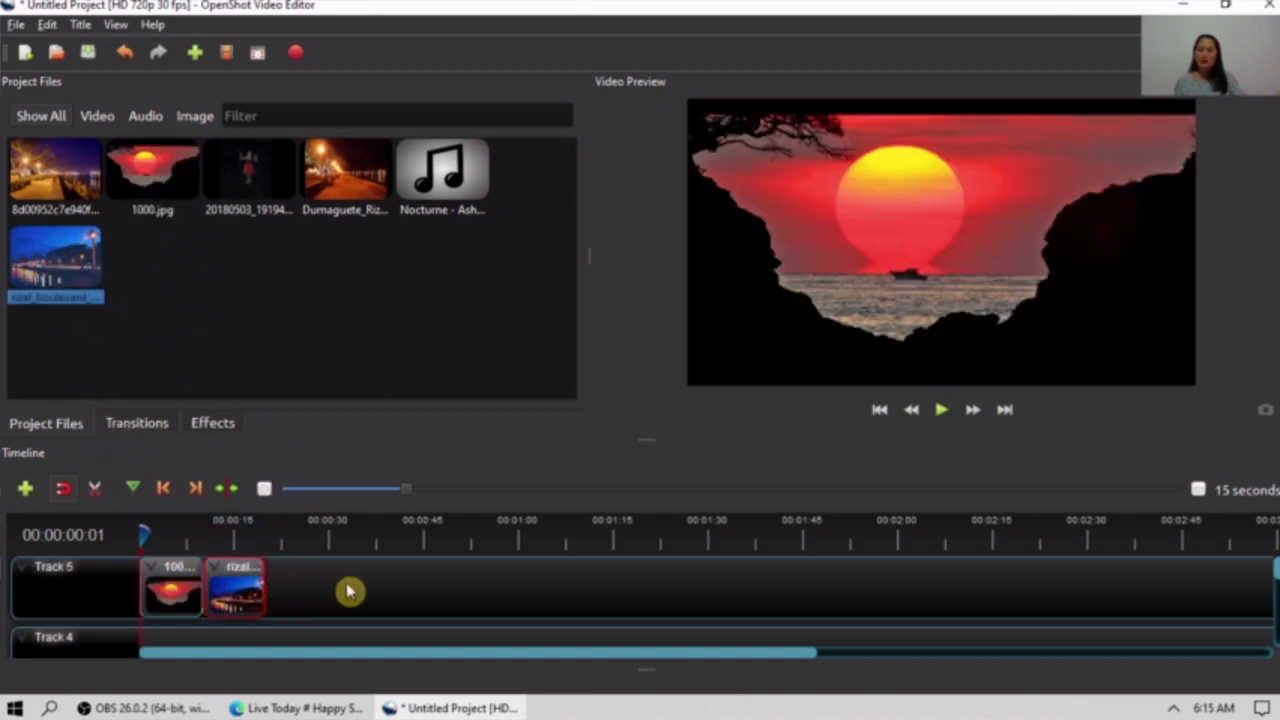
pyautogui.rightClick(246, 601)
pyautogui.moveTo(446, 440)
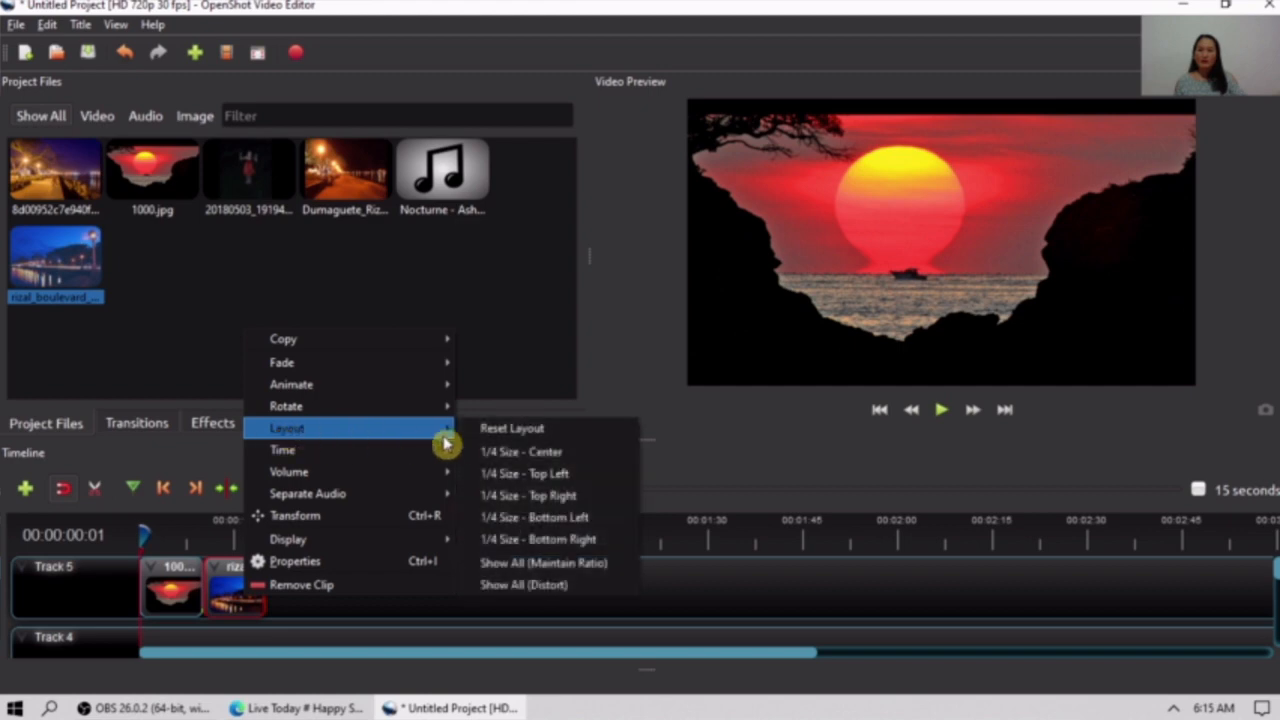
pyautogui.click(505, 596)
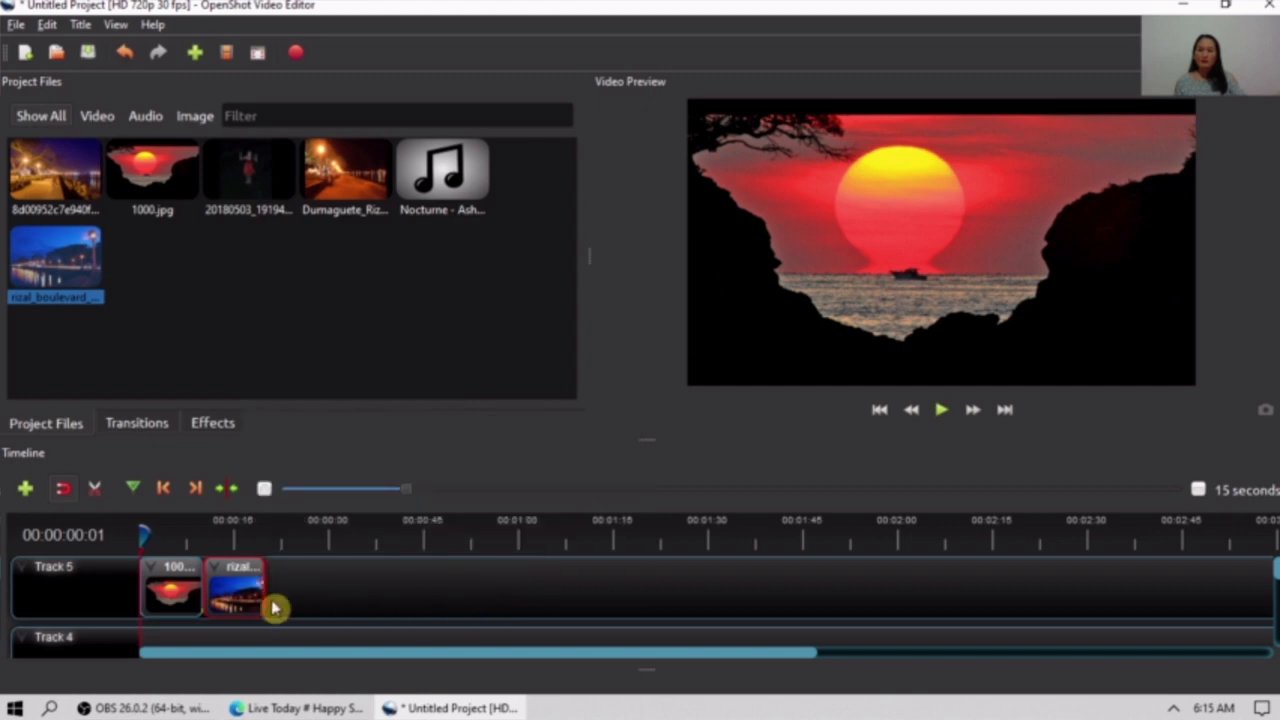
pyautogui.moveTo(147, 535)
pyautogui.mouseDown()
pyautogui.moveTo(217, 535)
pyautogui.moveTo(172, 537)
pyautogui.mouseUp()
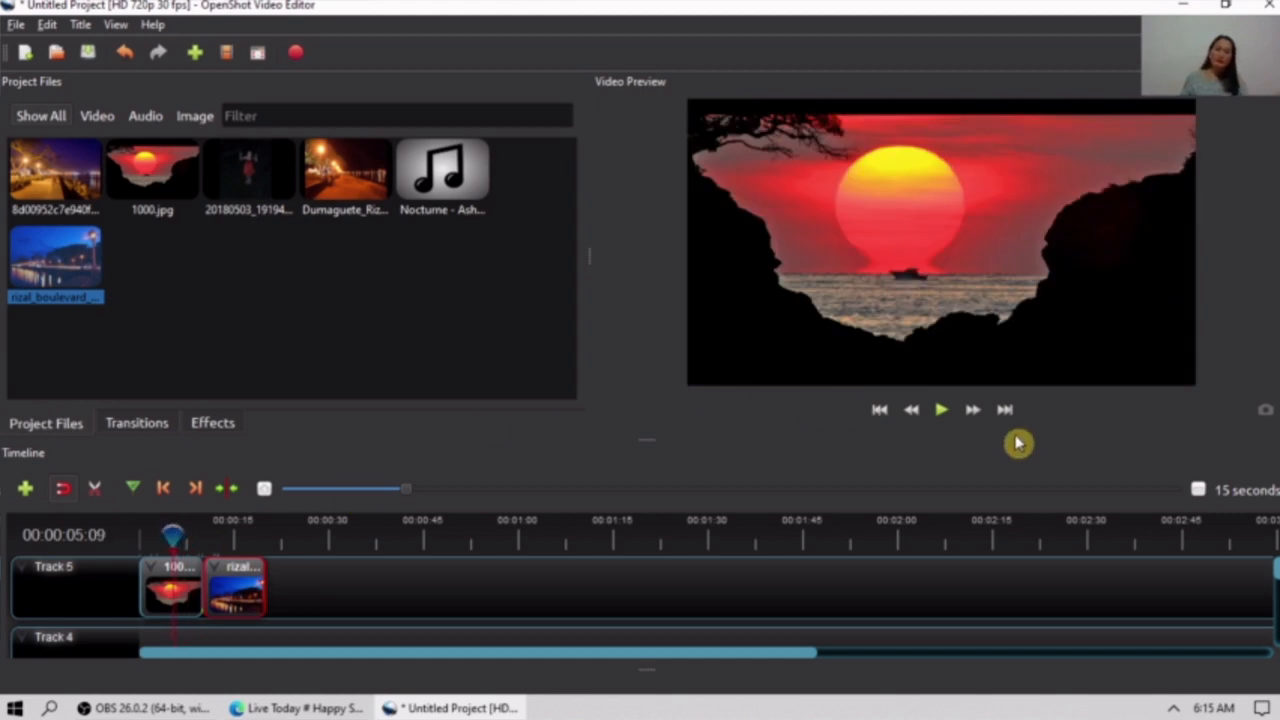
pyautogui.click(893, 411)
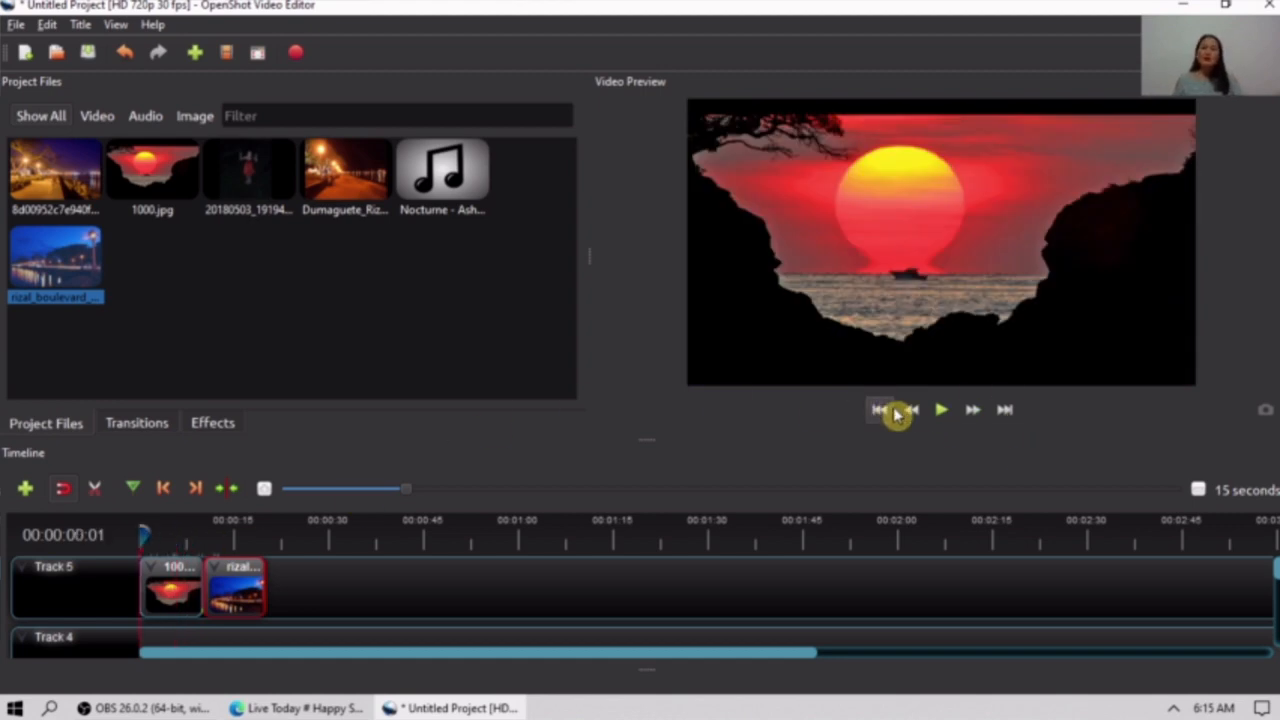
pyautogui.click(314, 607)
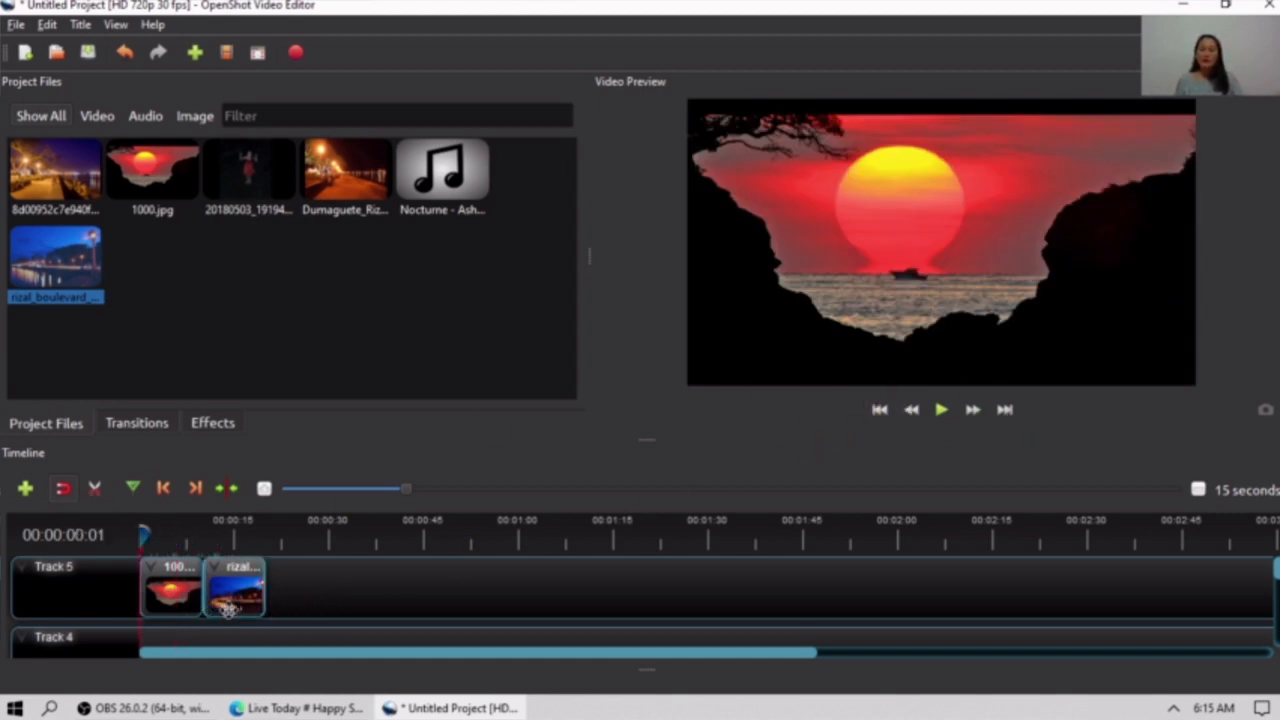
# Apply a Random start-of-clip animation to the 1000.jpg clip on Track 5.
pyautogui.click(156, 614)
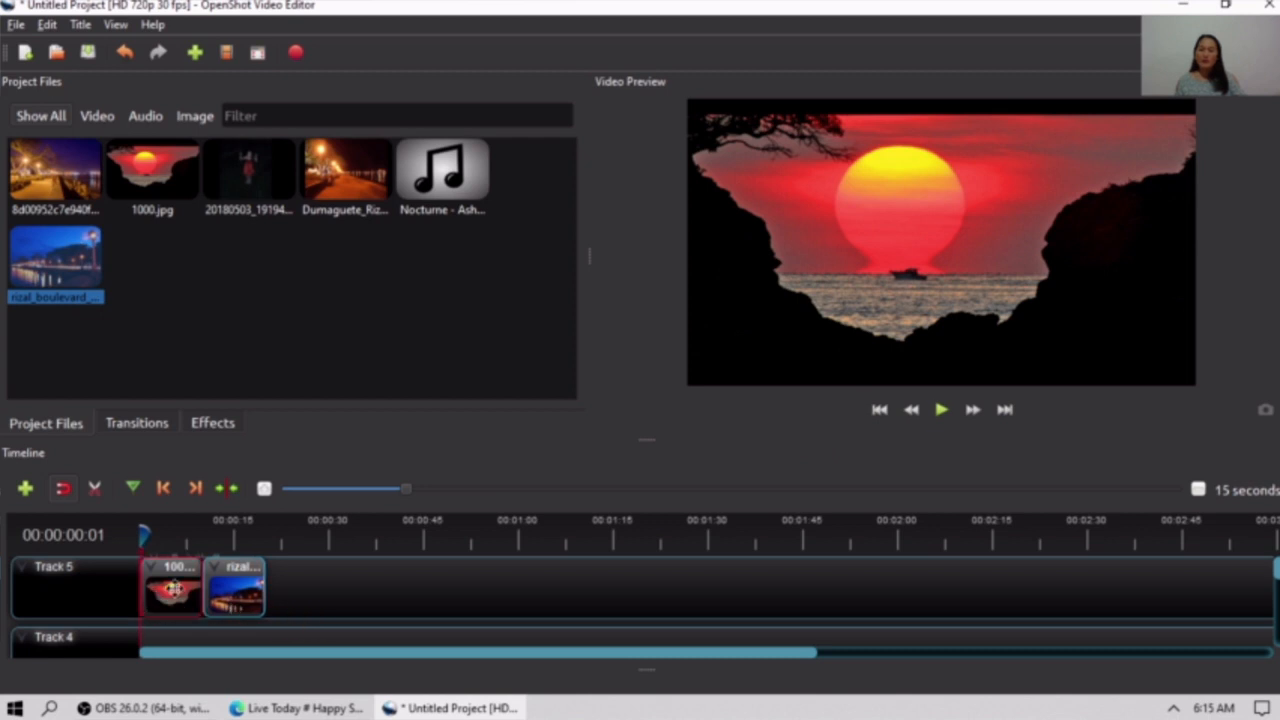
pyautogui.rightClick(175, 592)
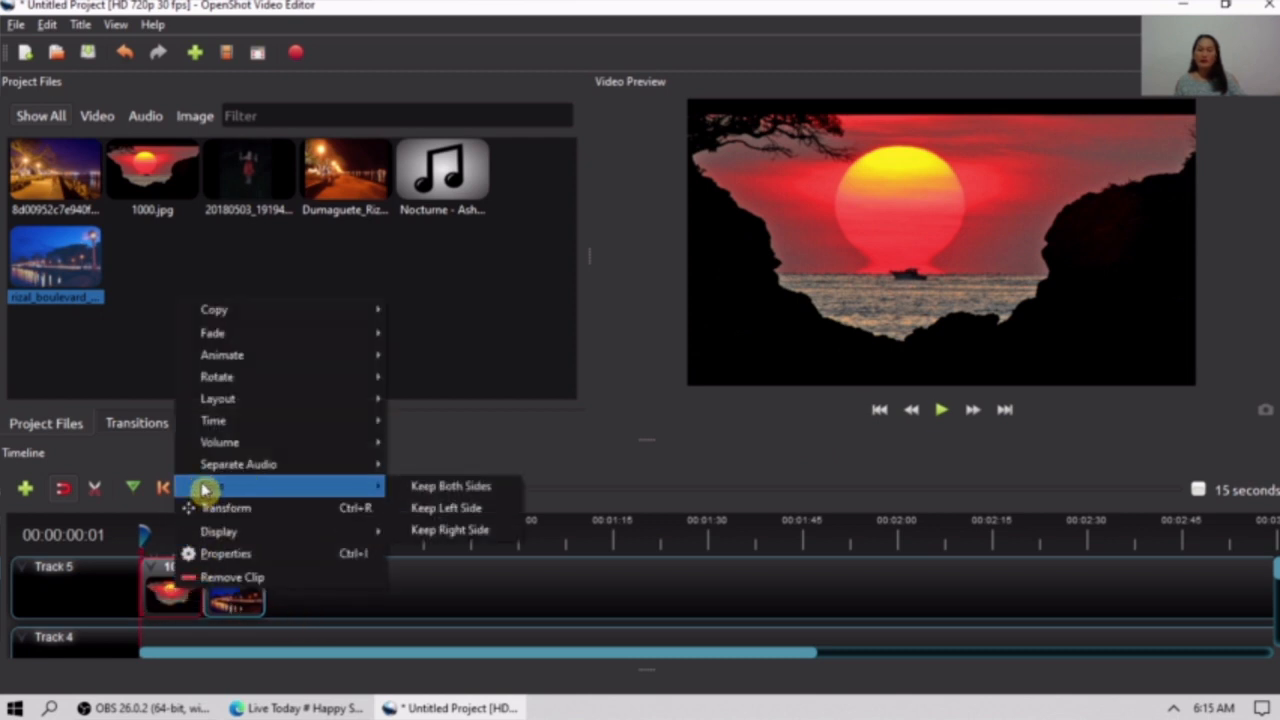
pyautogui.moveTo(222, 358)
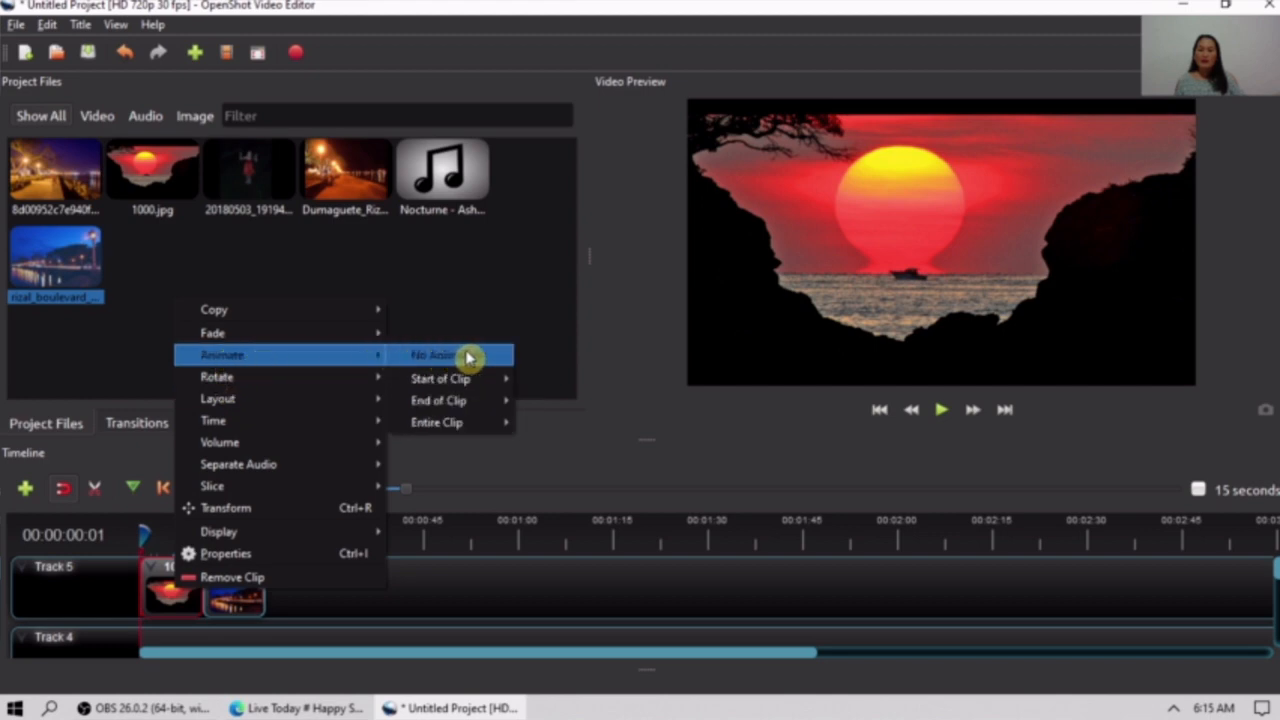
pyautogui.moveTo(466, 408)
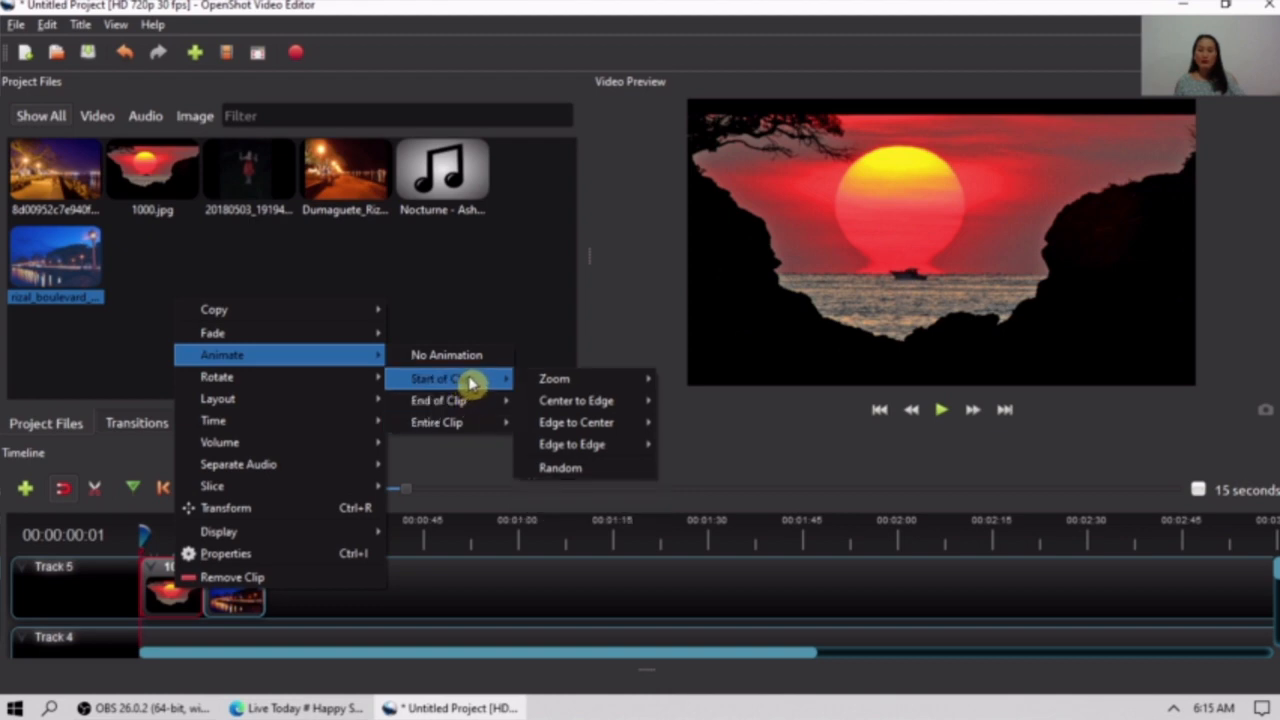
pyautogui.click(574, 469)
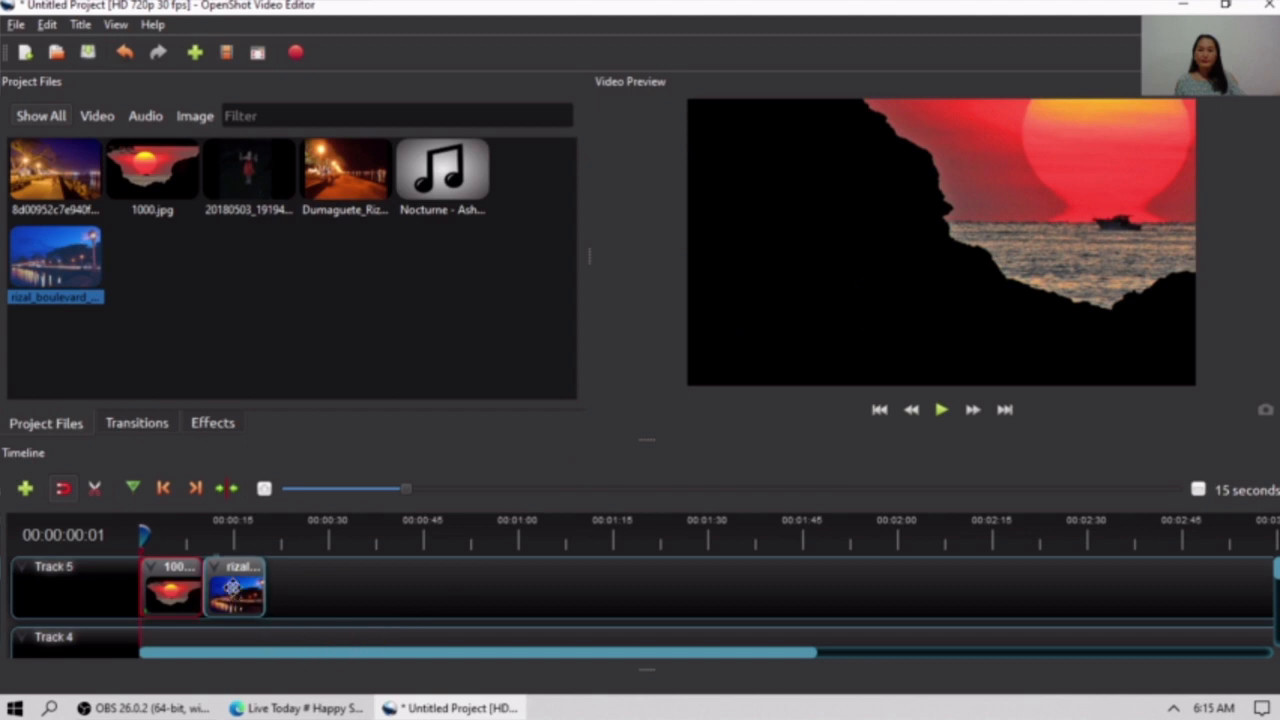
# Apply an end-of-clip Zoom Out (100% to 75%) animation to the rizal_boulevard clip.
pyautogui.rightClick(232, 588)
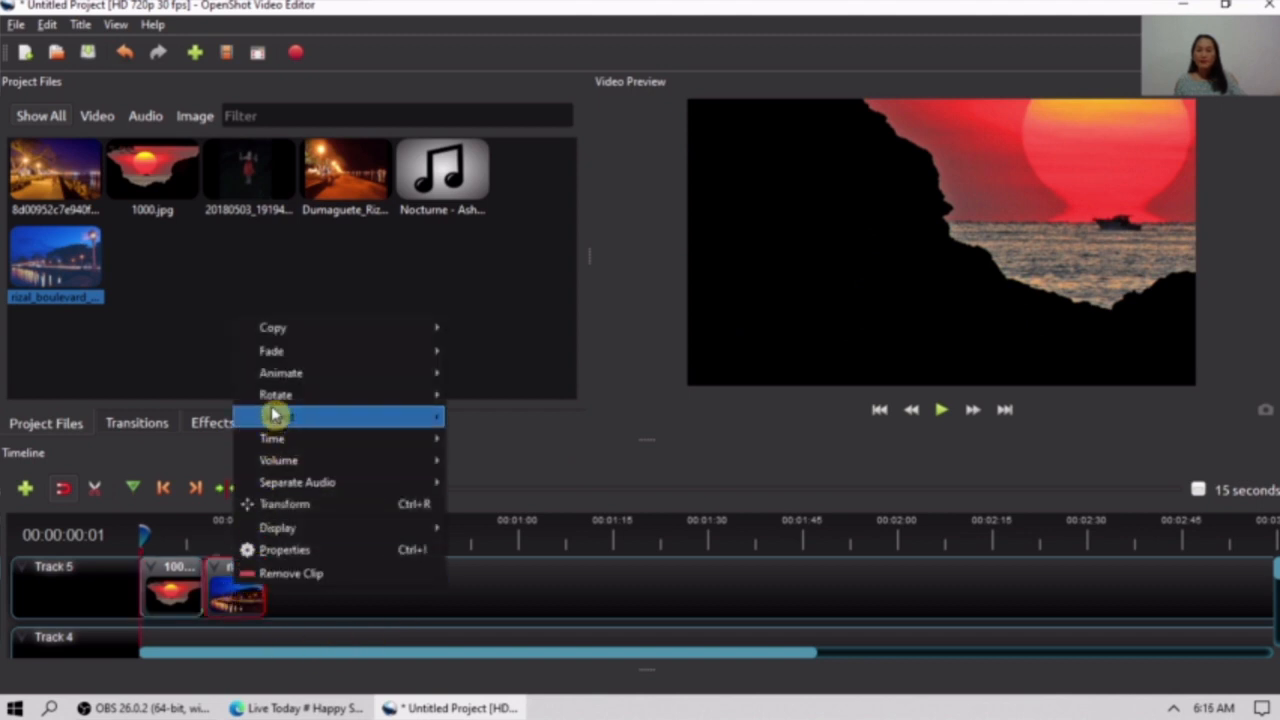
pyautogui.moveTo(468, 366)
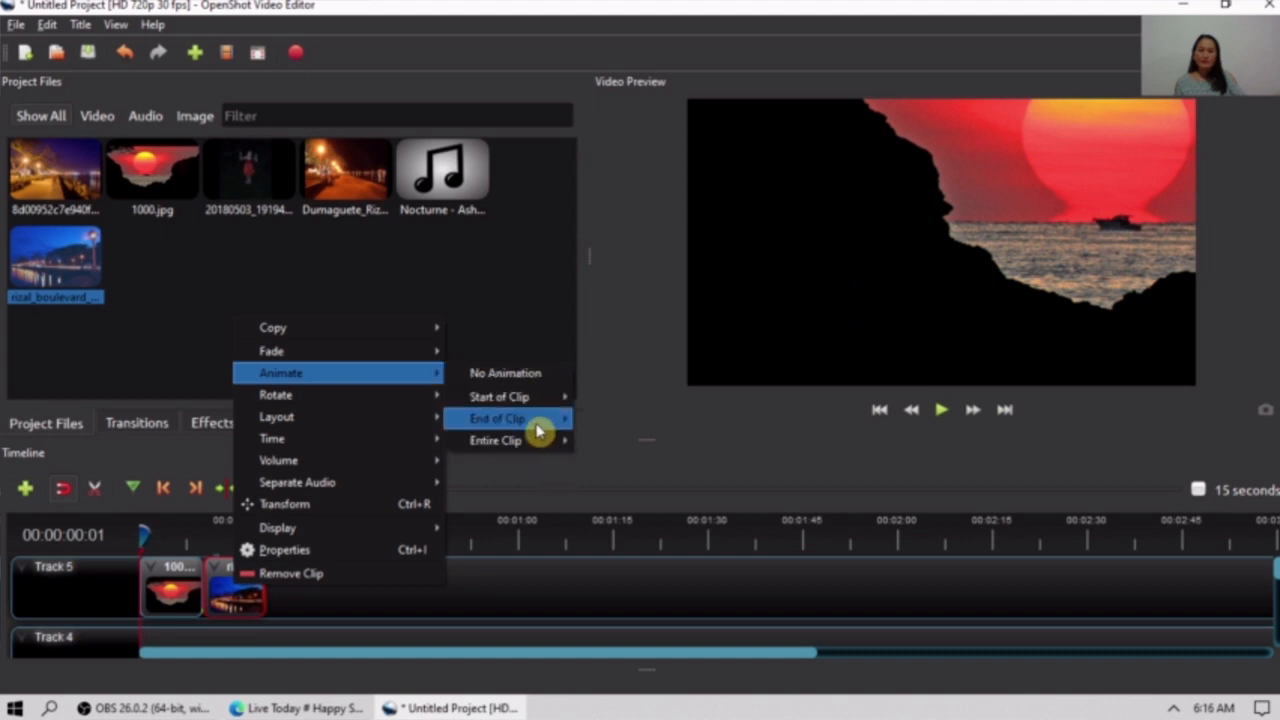
pyautogui.moveTo(543, 420)
pyautogui.moveTo(634, 486)
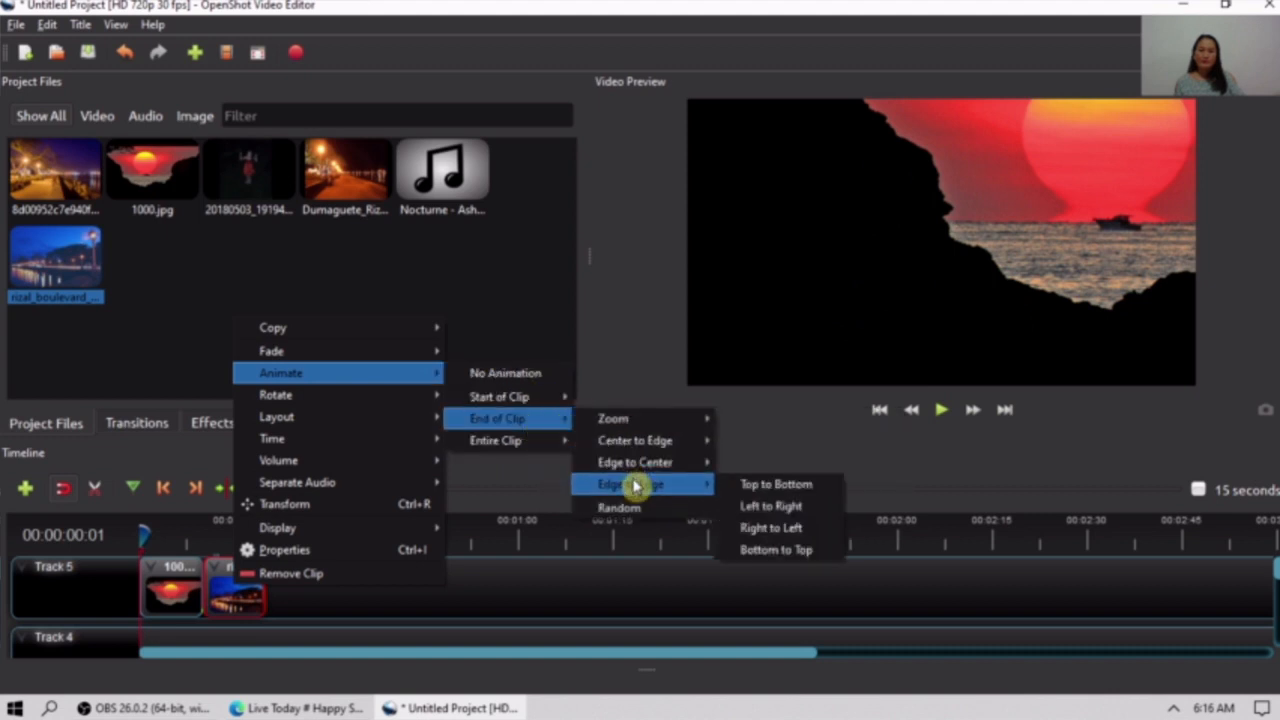
pyautogui.moveTo(632, 420)
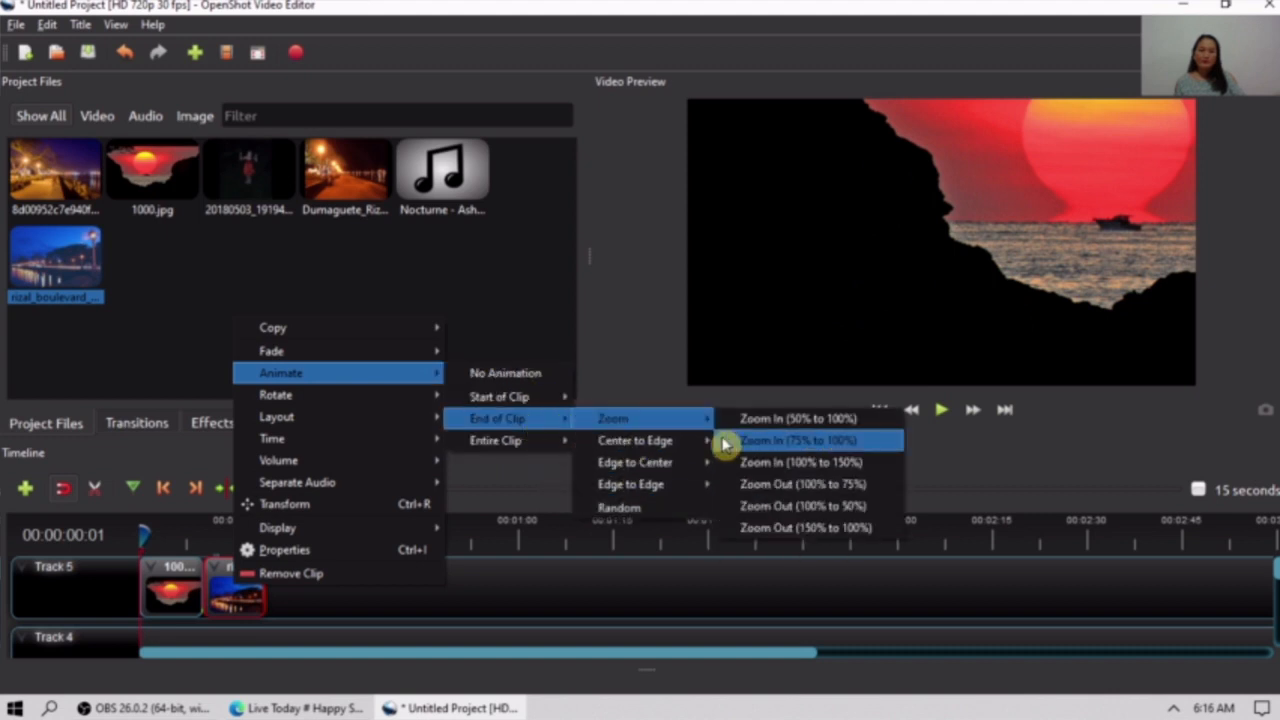
pyautogui.click(744, 486)
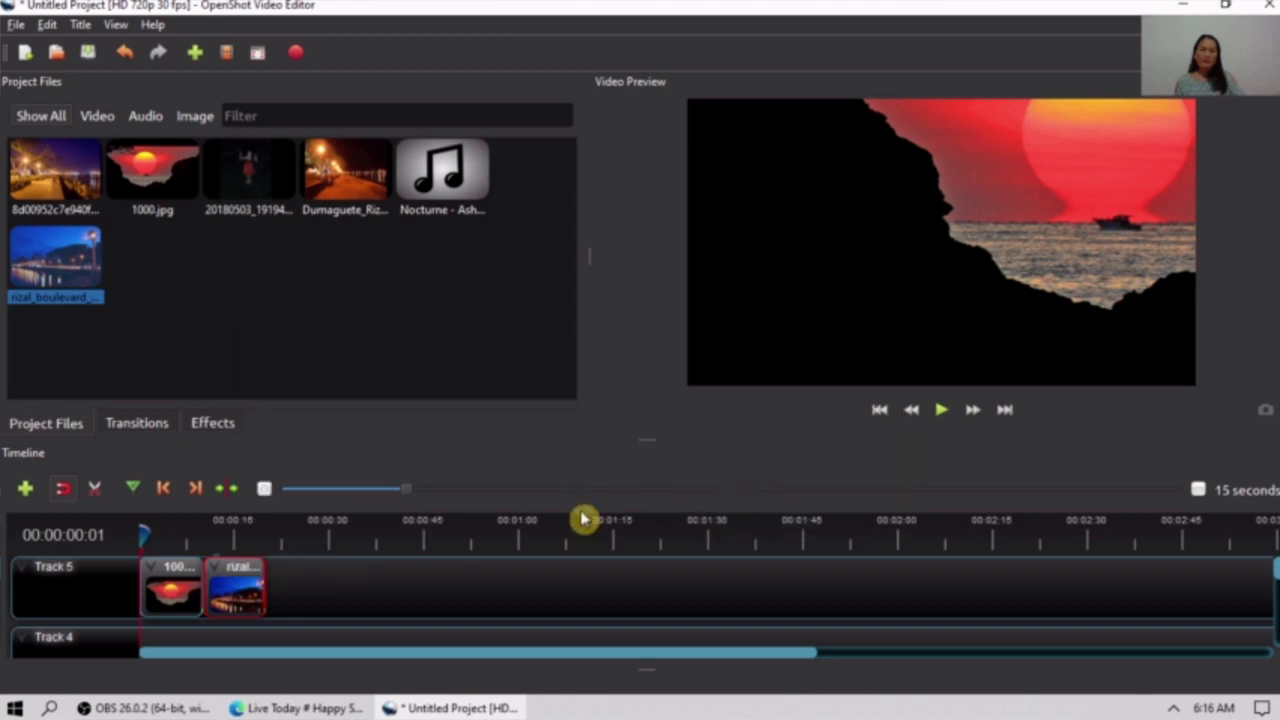
# Play the timeline preview from the start to check the clip animations, pausing and resuming playback.
pyautogui.click(944, 411)
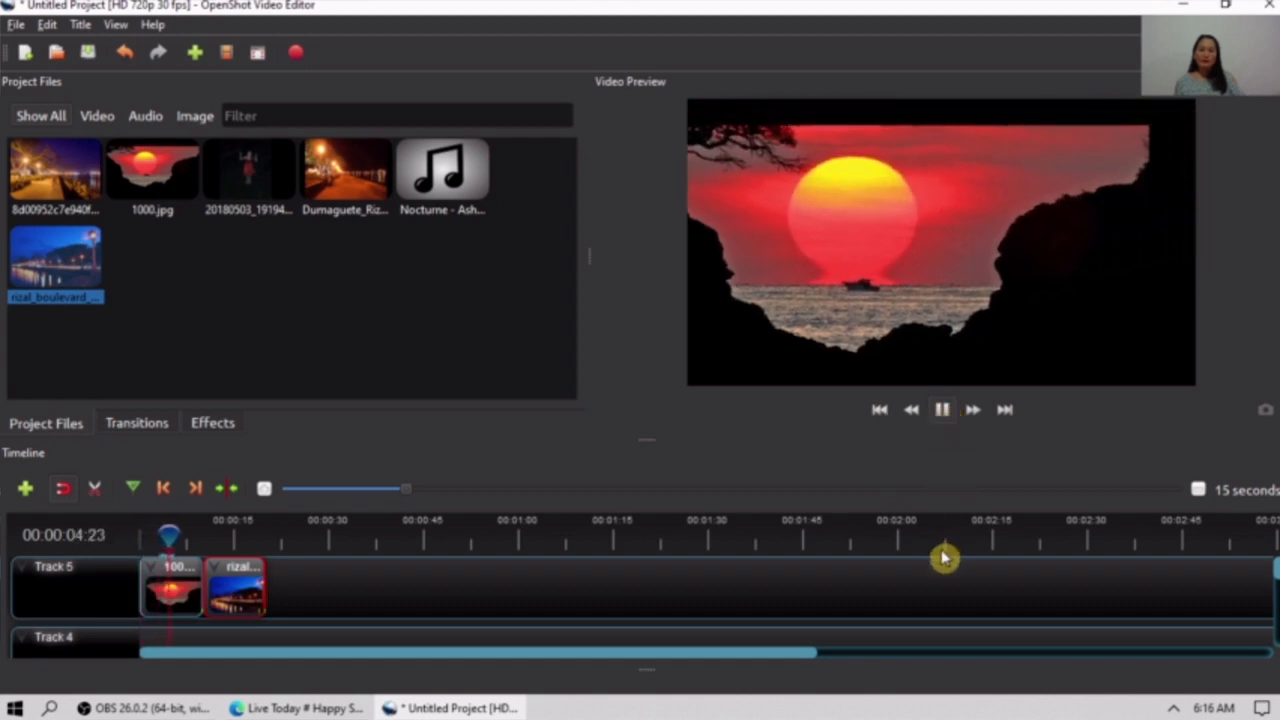
pyautogui.click(941, 412)
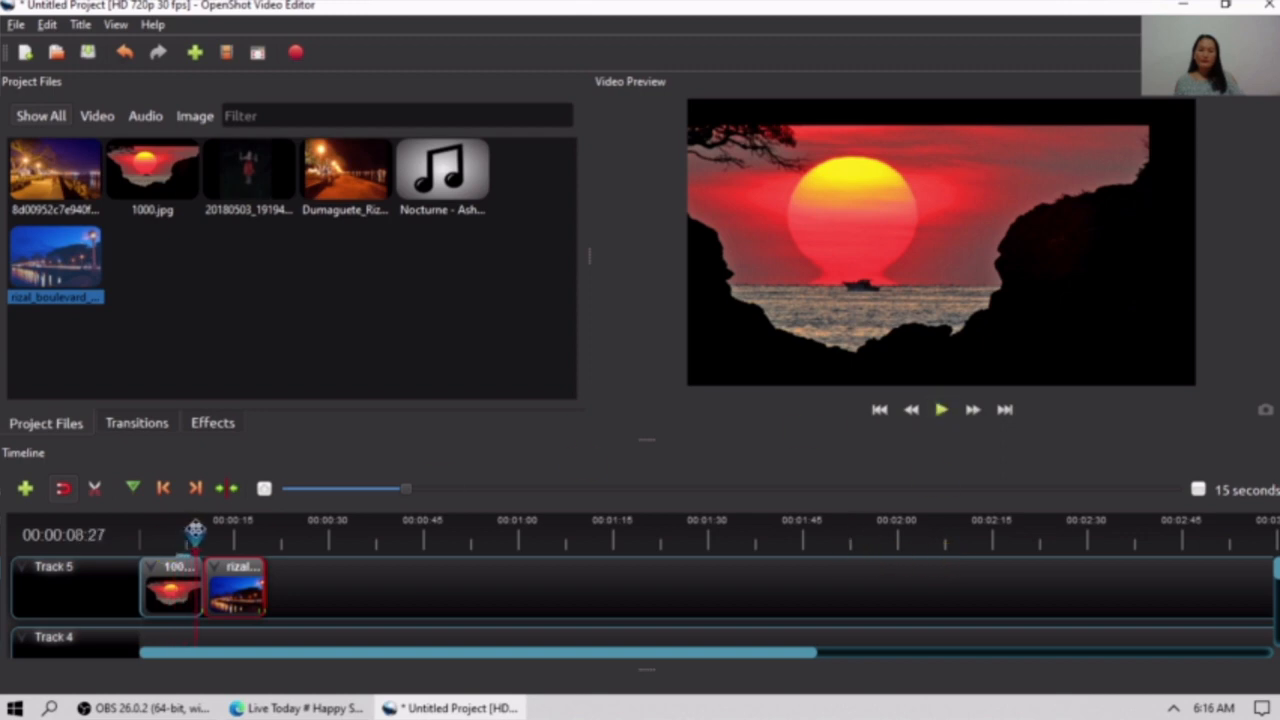
pyautogui.click(941, 412)
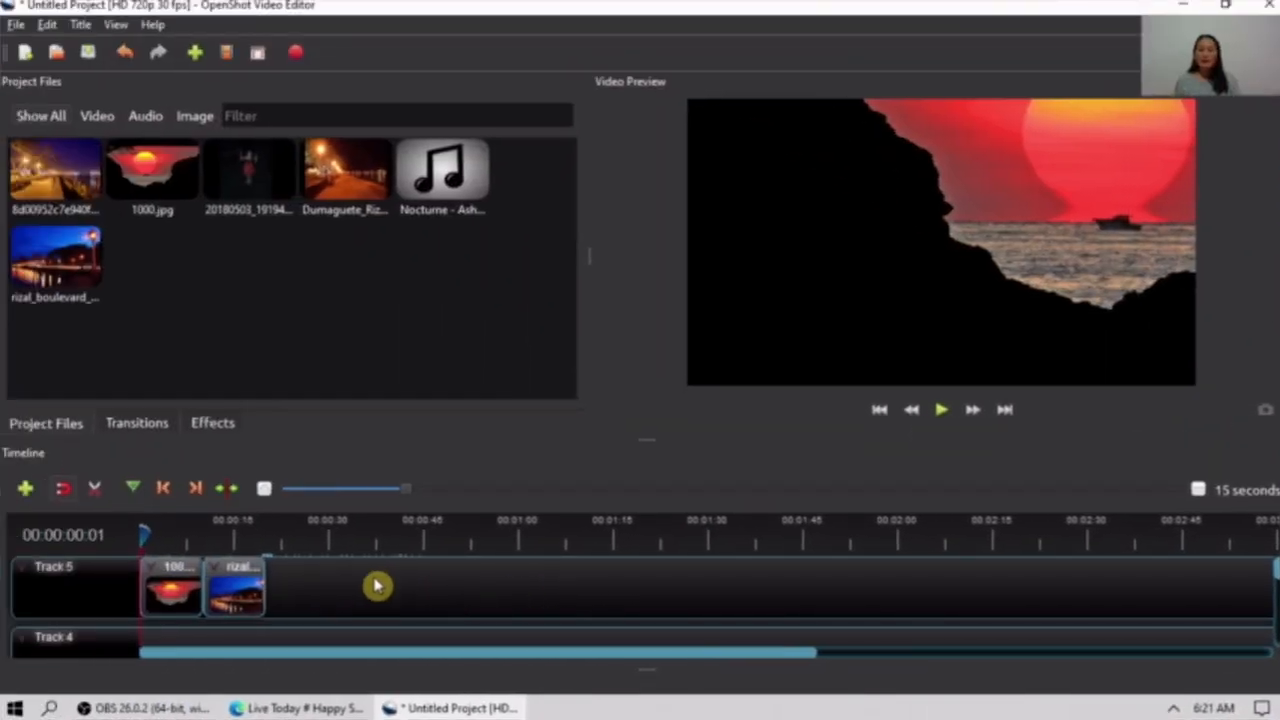
# Copy both the 1000.jpg and rizal_boulevard clips on Track 5 together.
pyautogui.click(211, 595)
pyautogui.keyDown('ctrl'); pyautogui.click(155, 597); pyautogui.keyUp('ctrl')
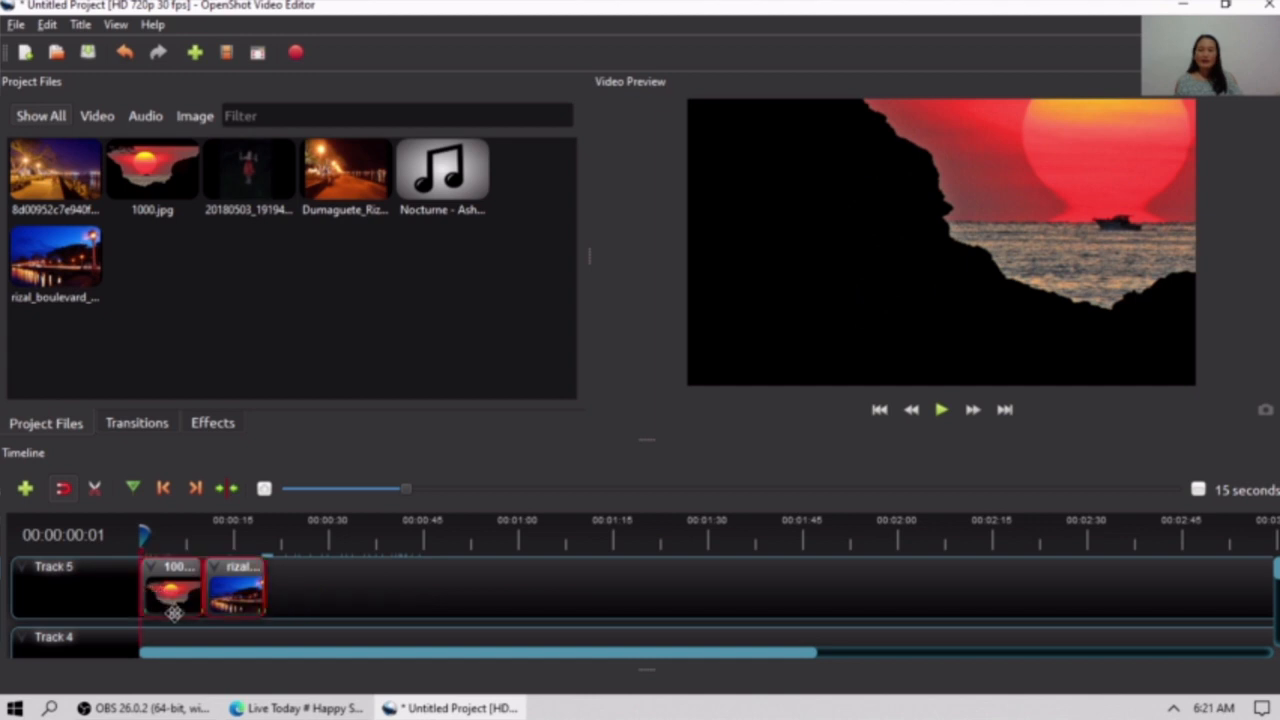
pyautogui.rightClick(231, 594)
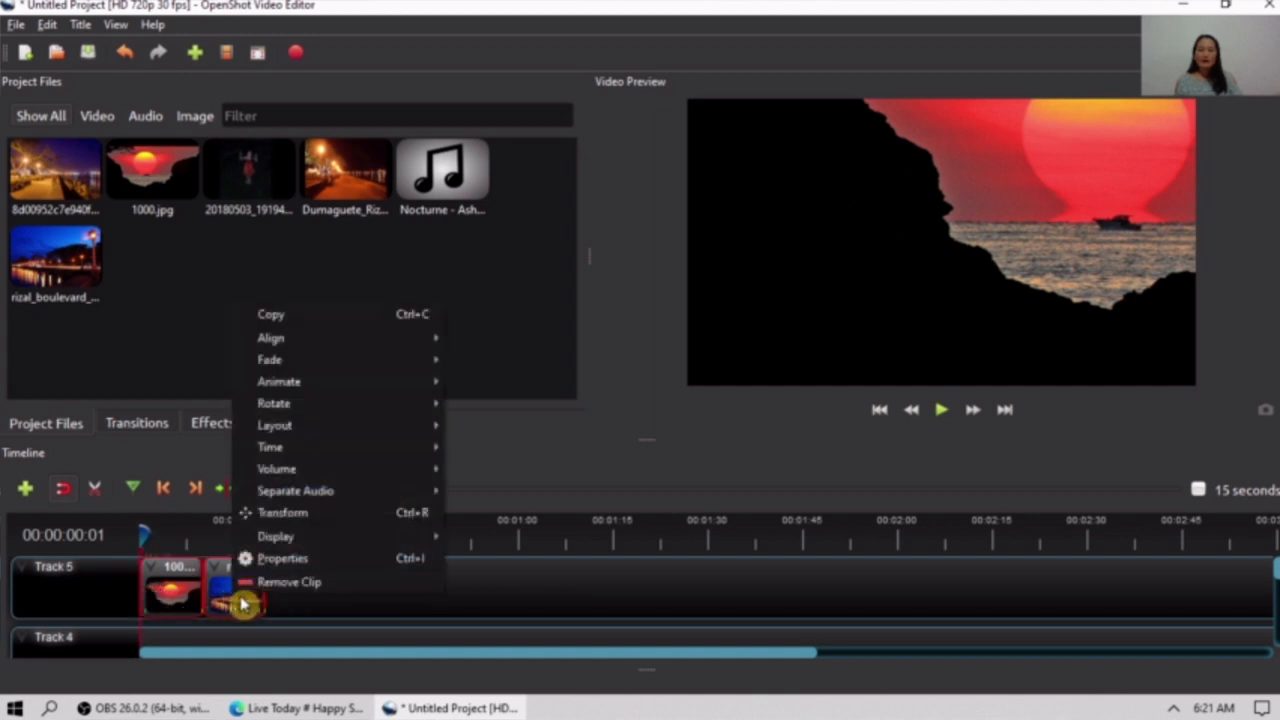
pyautogui.click(417, 316)
pyautogui.click(388, 597)
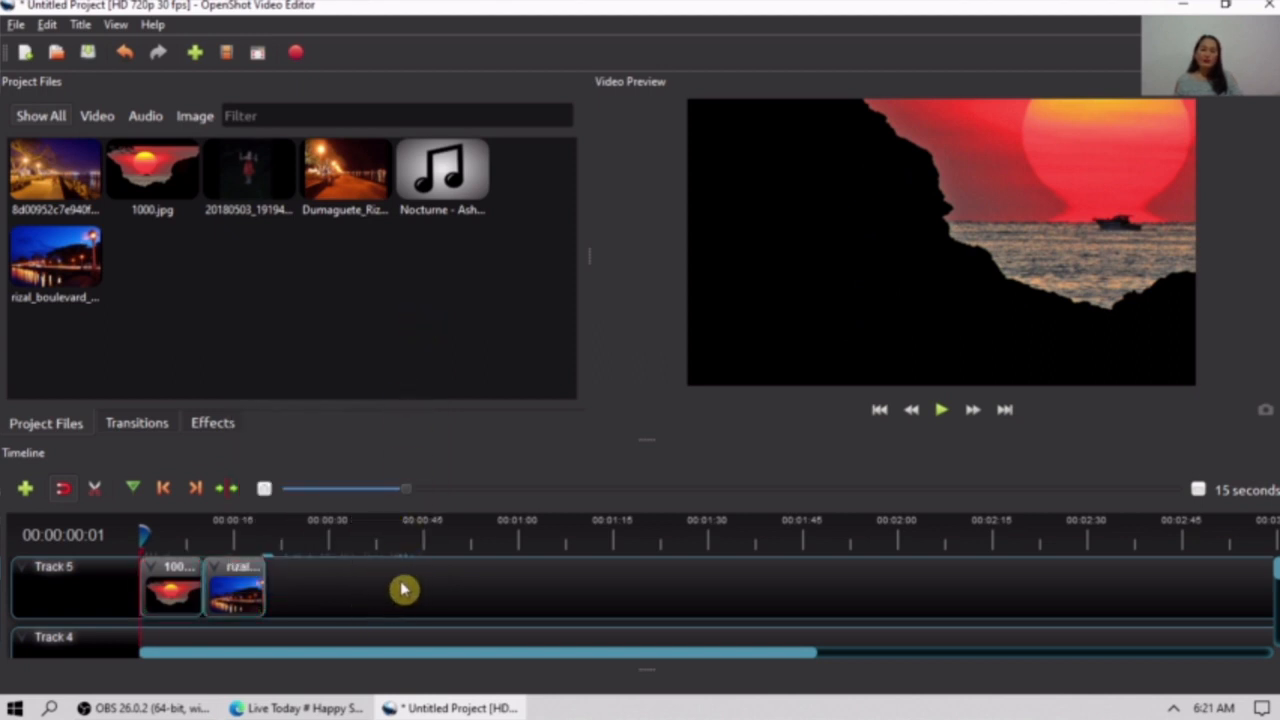
# Paste the copied clips on Track 5 at the playhead placed at 00:00:45:24, and again at about 00:01:38.
pyautogui.moveTo(147, 533); pyautogui.dragTo(415, 537)
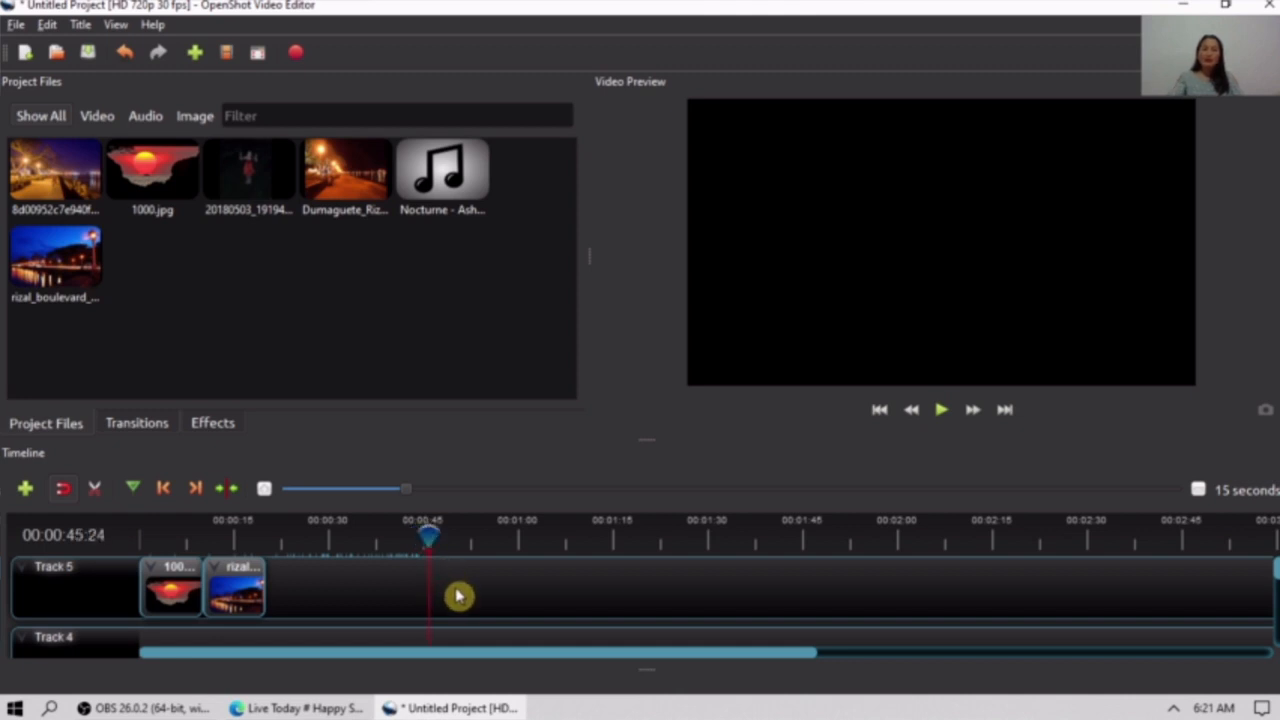
pyautogui.hotkey('ctrl', 'v')
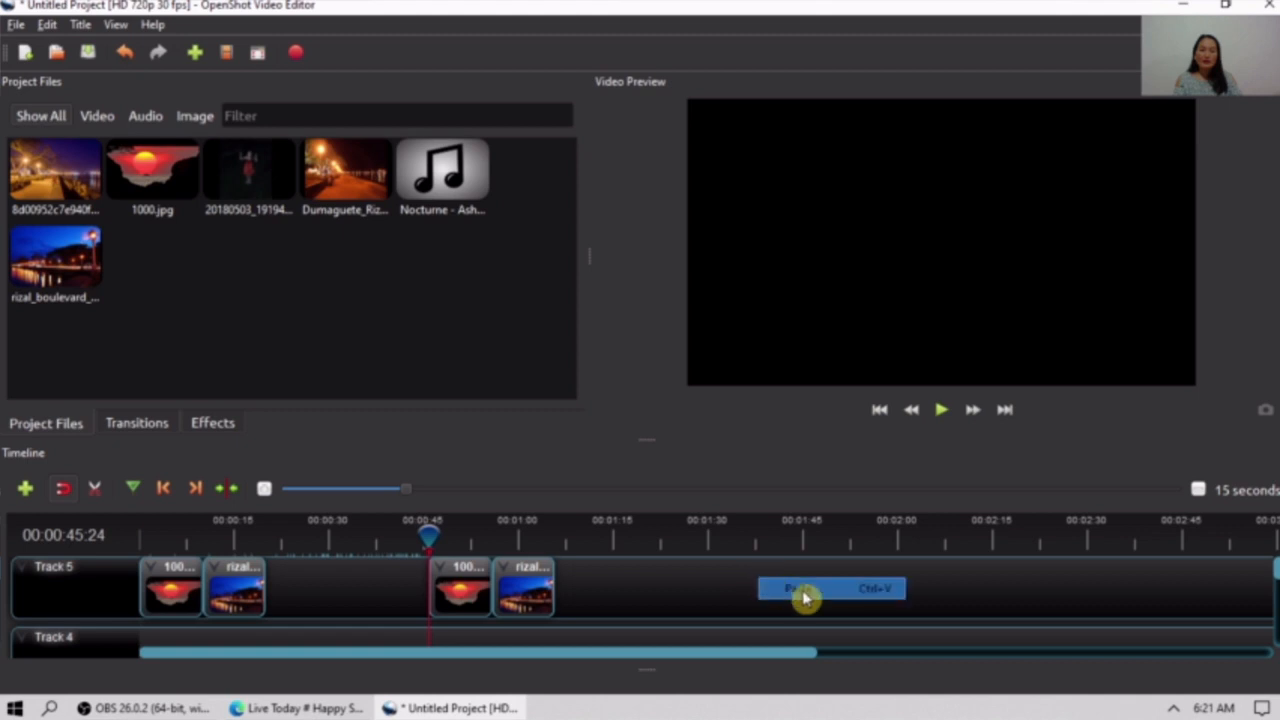
pyautogui.click(806, 592)
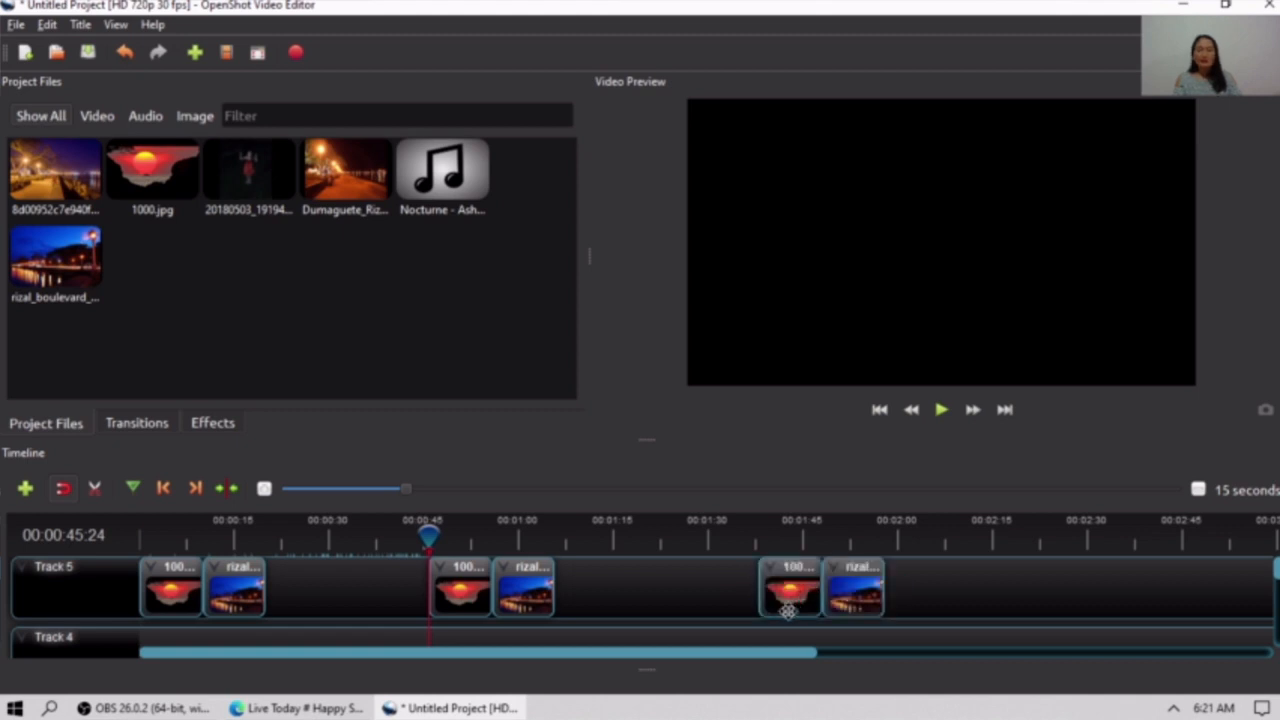
# Delete both pasted pairs of clips from Track 5 and return the playhead to the timeline's start.
pyautogui.moveTo(958, 588); pyautogui.dragTo(429, 591)
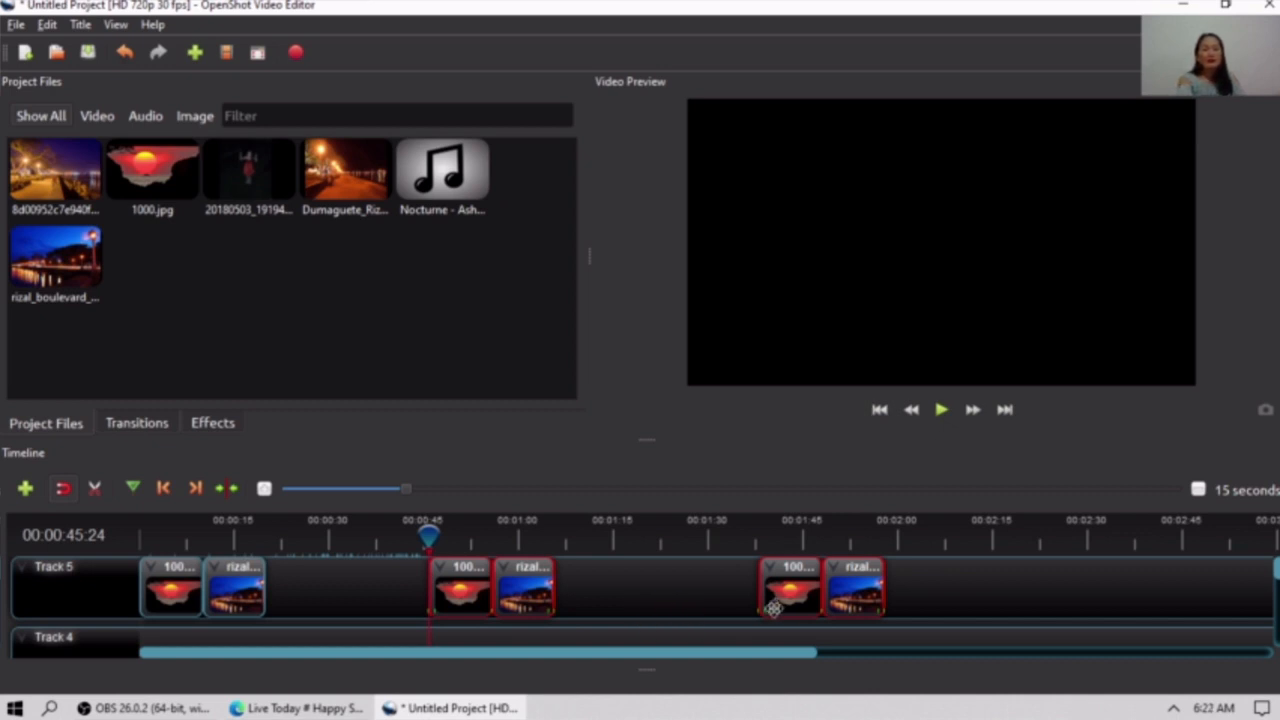
pyautogui.press('Delete')
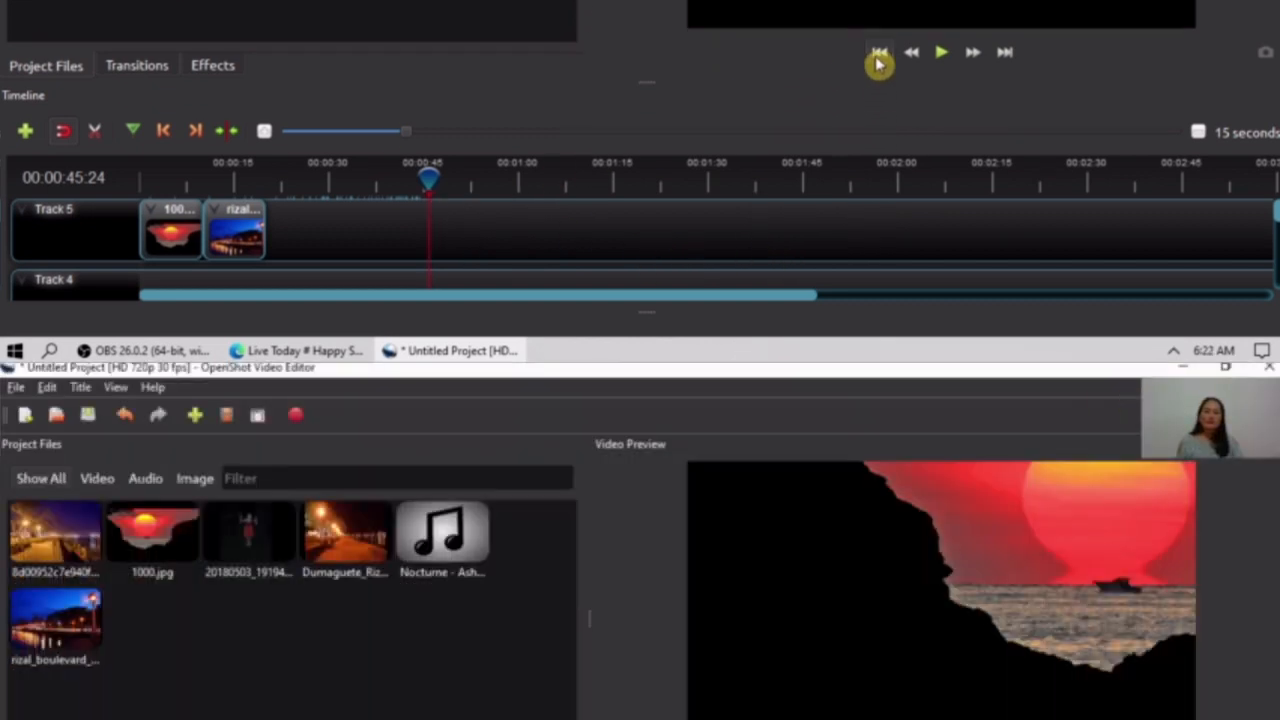
pyautogui.click(878, 58)
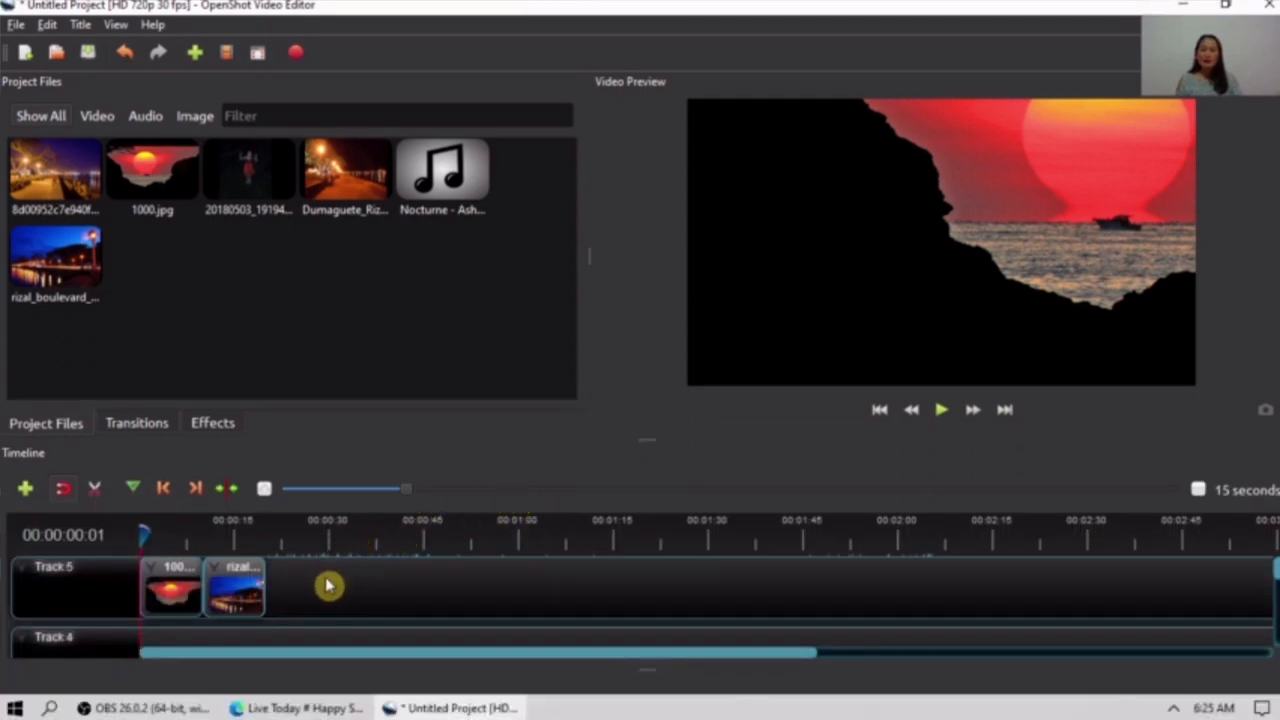
# Move both clips together along Track 5 so they start at the playhead, placed at 00:01:15:10.
pyautogui.moveTo(388, 591); pyautogui.dragTo(1052, 602)
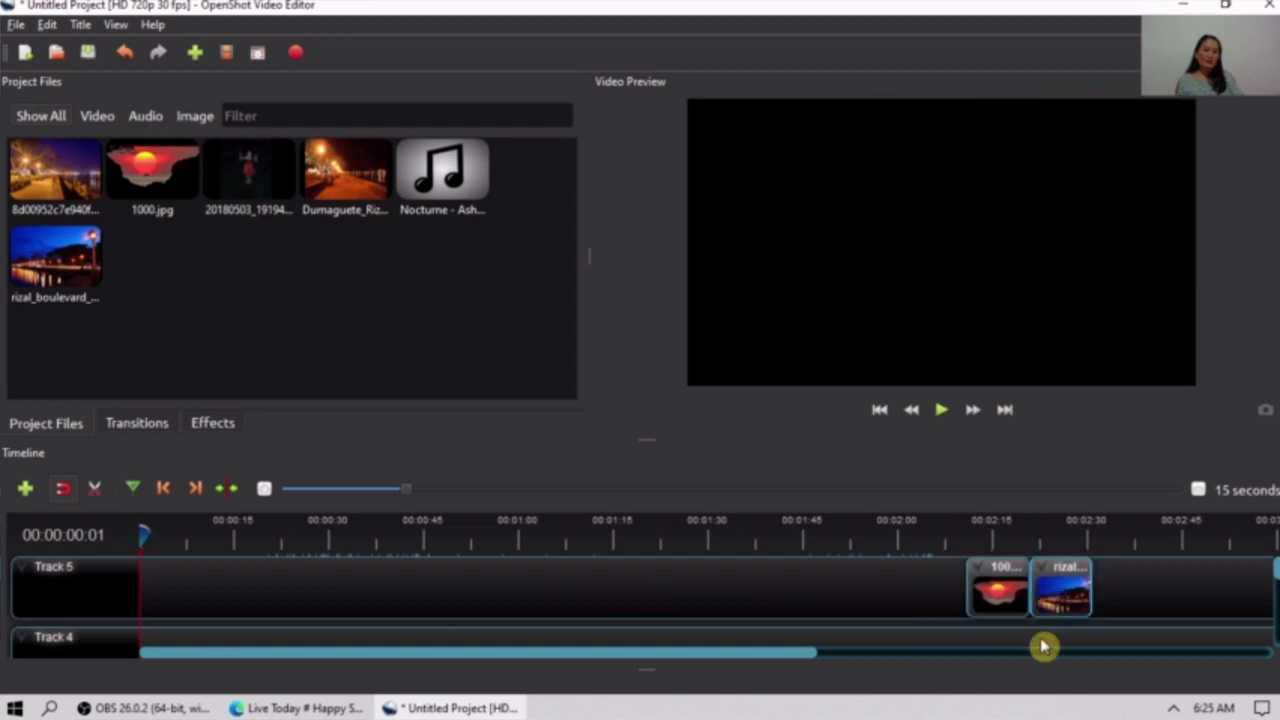
pyautogui.moveTo(142, 537); pyautogui.dragTo(641, 535)
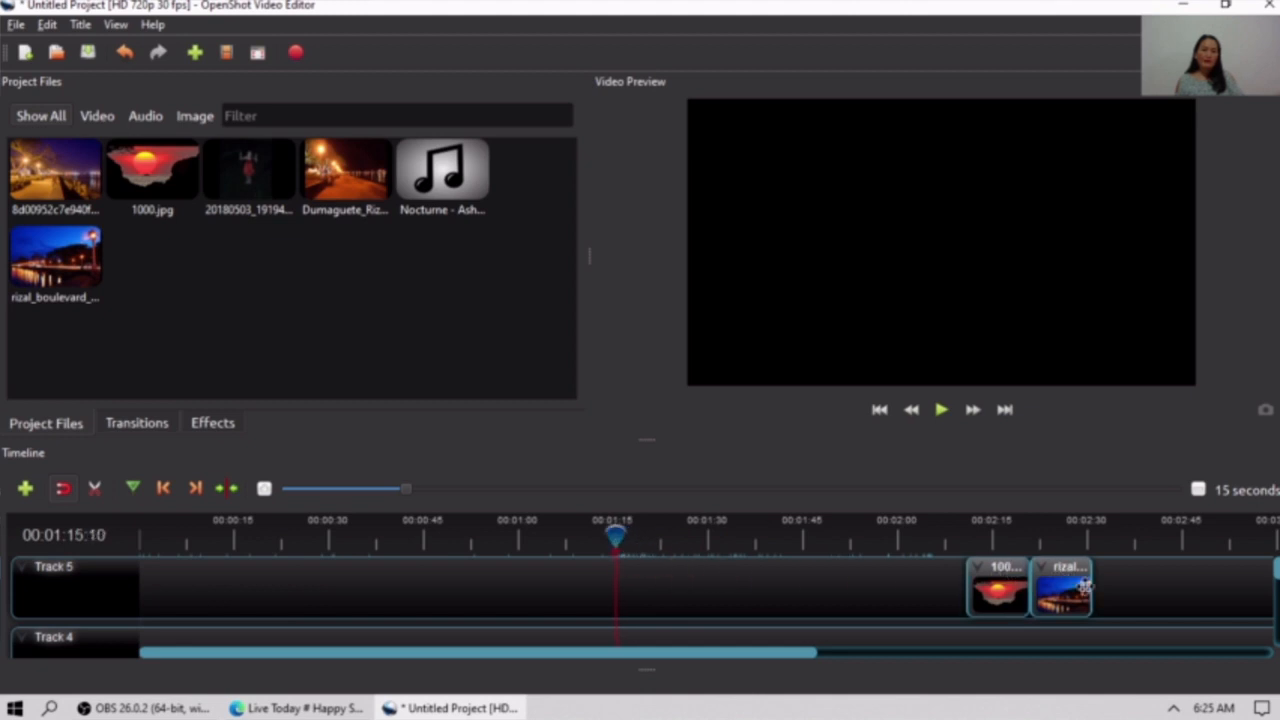
pyautogui.moveTo(1115, 592); pyautogui.dragTo(956, 594)
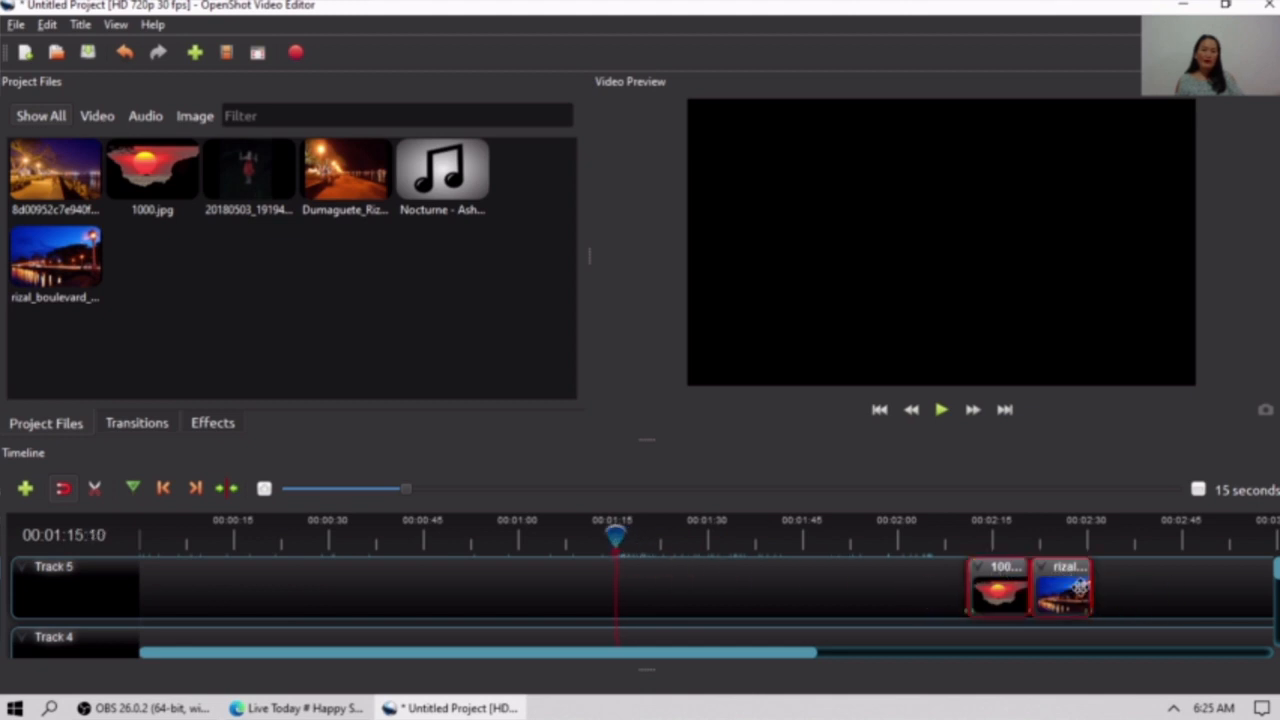
pyautogui.moveTo(1080, 588); pyautogui.dragTo(703, 584)
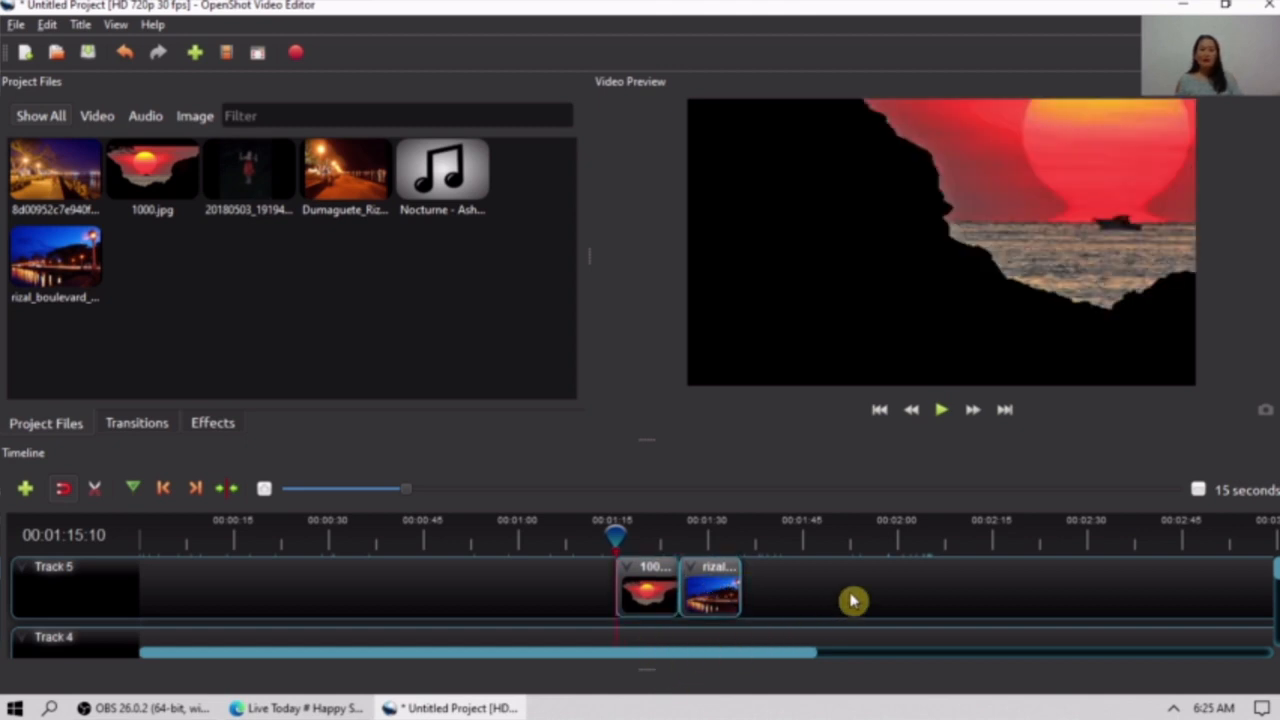
# Remove the empty Track 4 and Track 3 located beneath the track holding the two image clips.
pyautogui.scroll(-5, 76, 622)
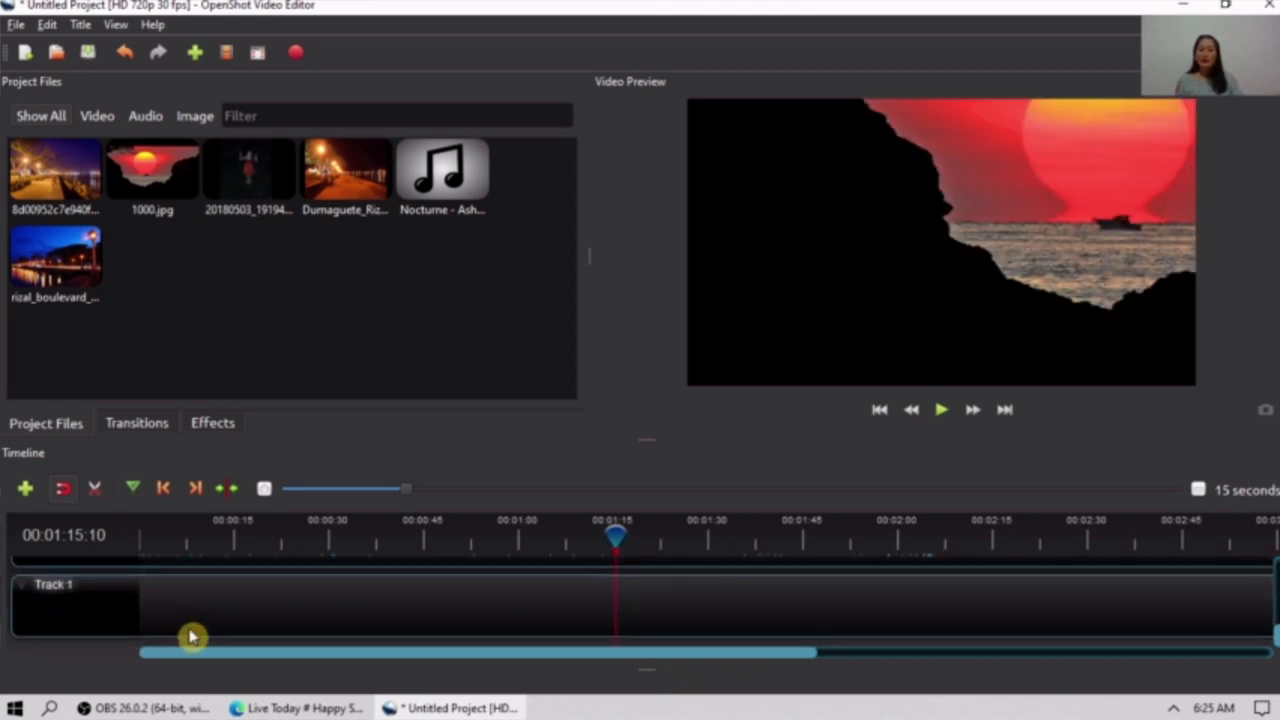
pyautogui.scroll(5, 126, 603)
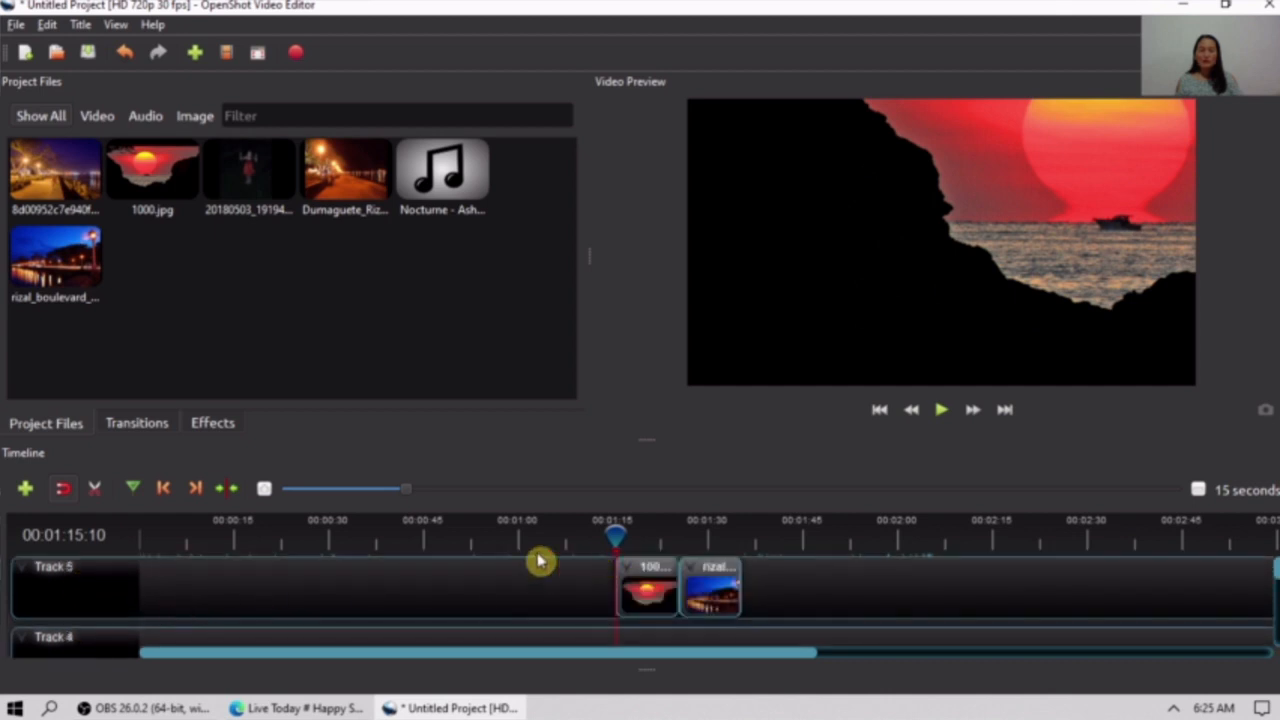
pyautogui.moveTo(1275, 578)
pyautogui.mouseDown()
pyautogui.moveTo(1276, 628)
pyautogui.moveTo(1276, 582)
pyautogui.mouseUp()
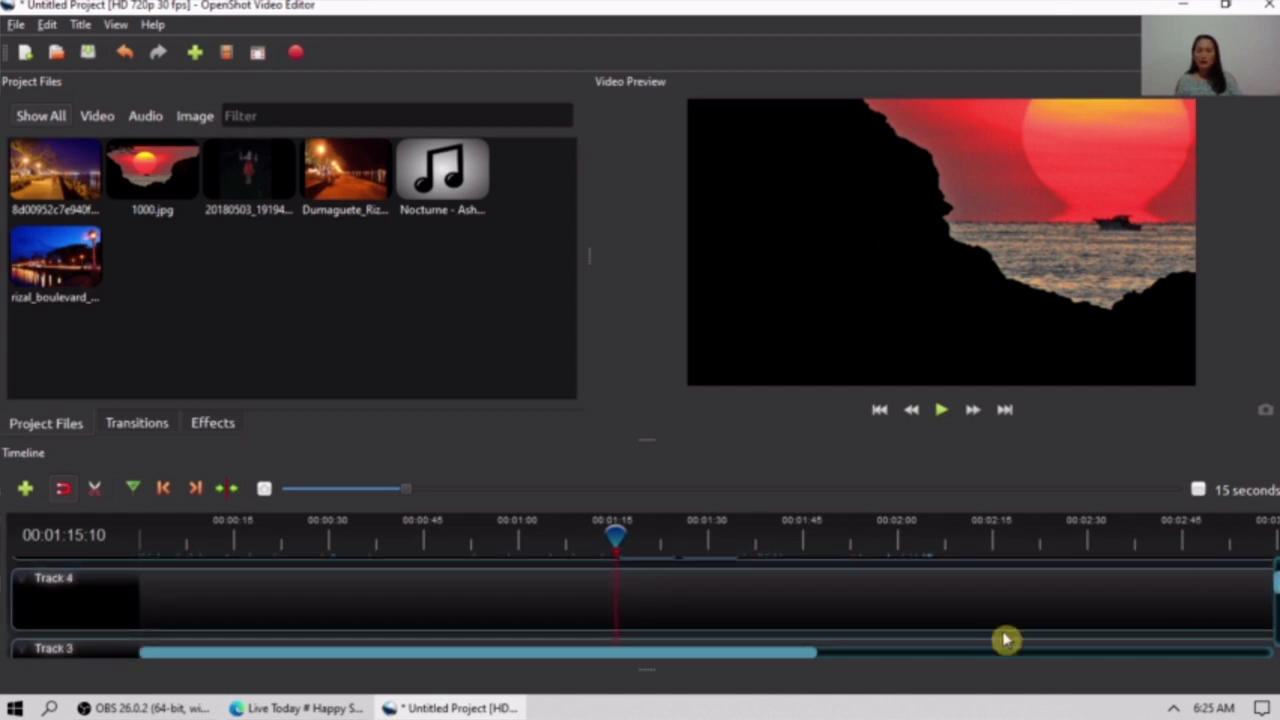
pyautogui.rightClick(73, 597)
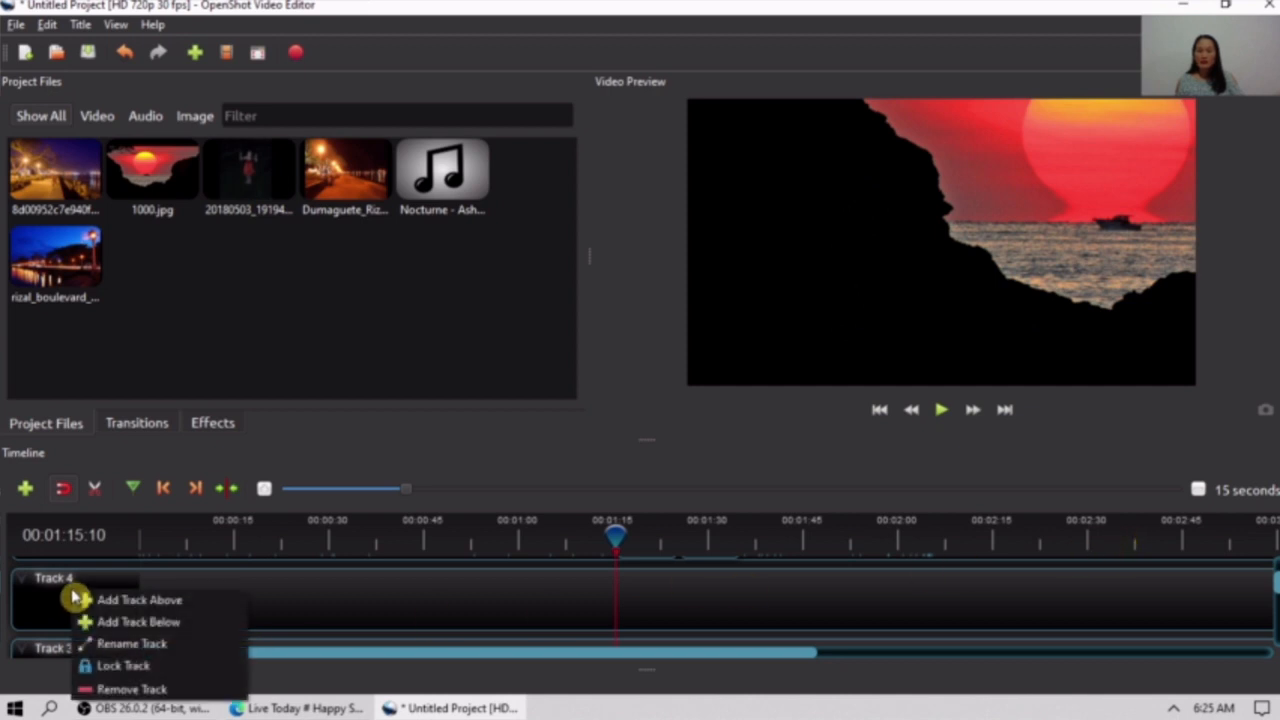
pyautogui.click(100, 693)
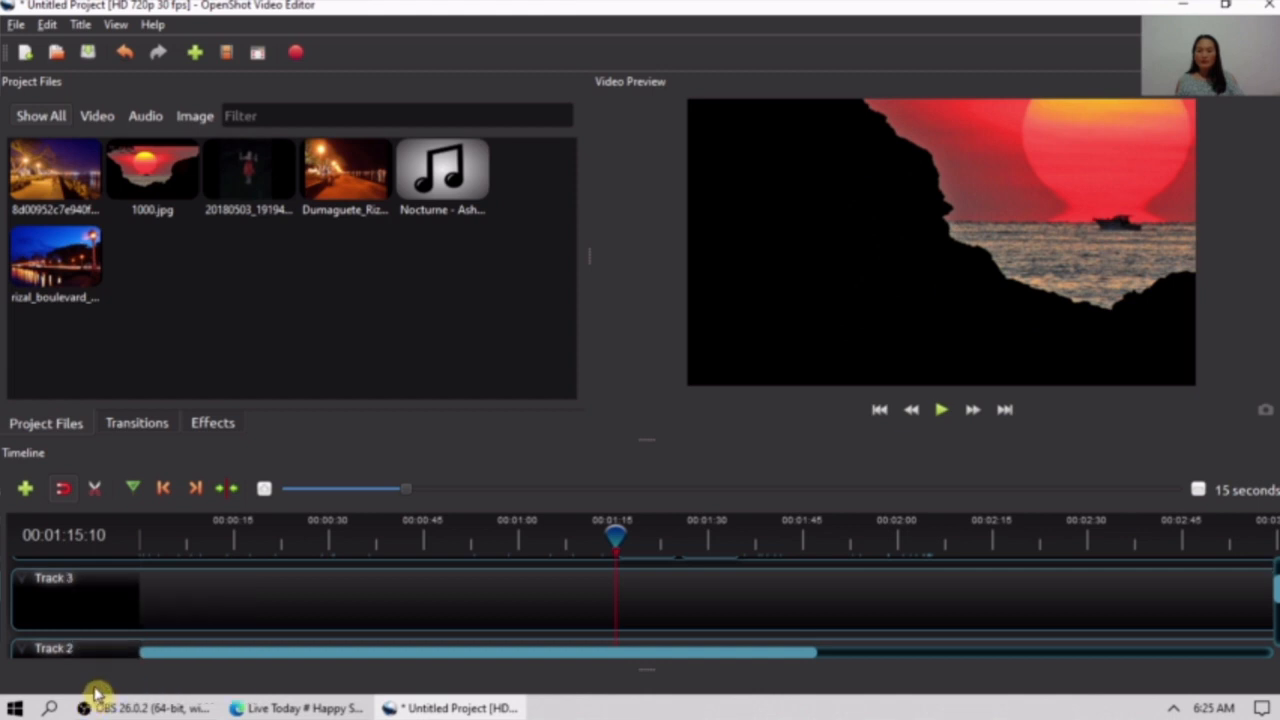
pyautogui.rightClick(68, 593)
pyautogui.click(110, 688)
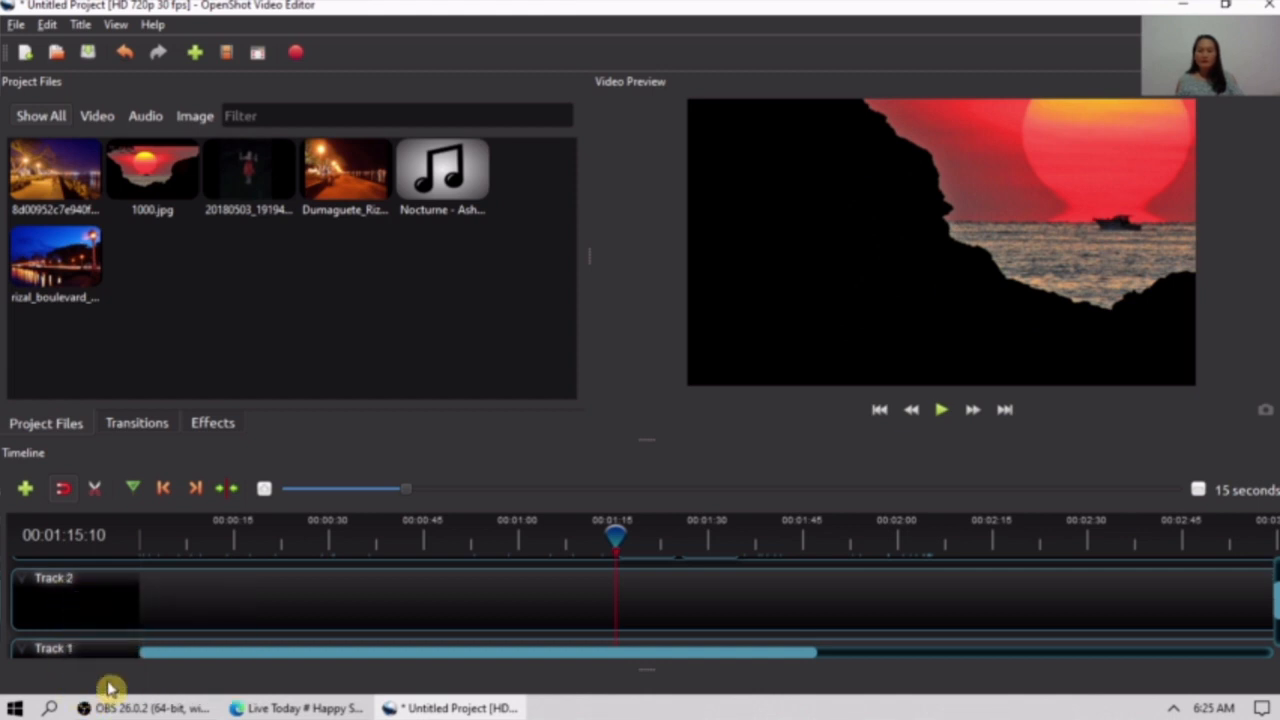
pyautogui.hotkey('ctrl', 'z')
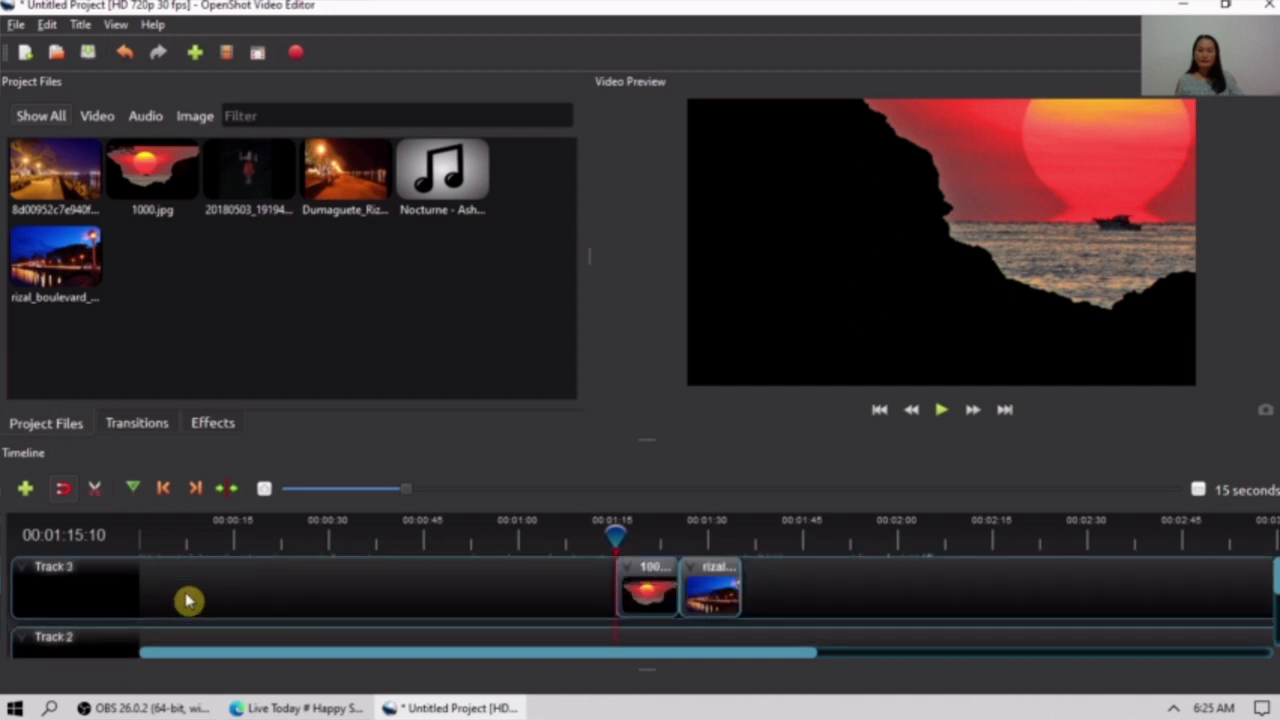
# Move both image clips together to the beginning of the top track and return the playhead to the timeline's start.
pyautogui.moveTo(960, 589); pyautogui.dragTo(523, 617)
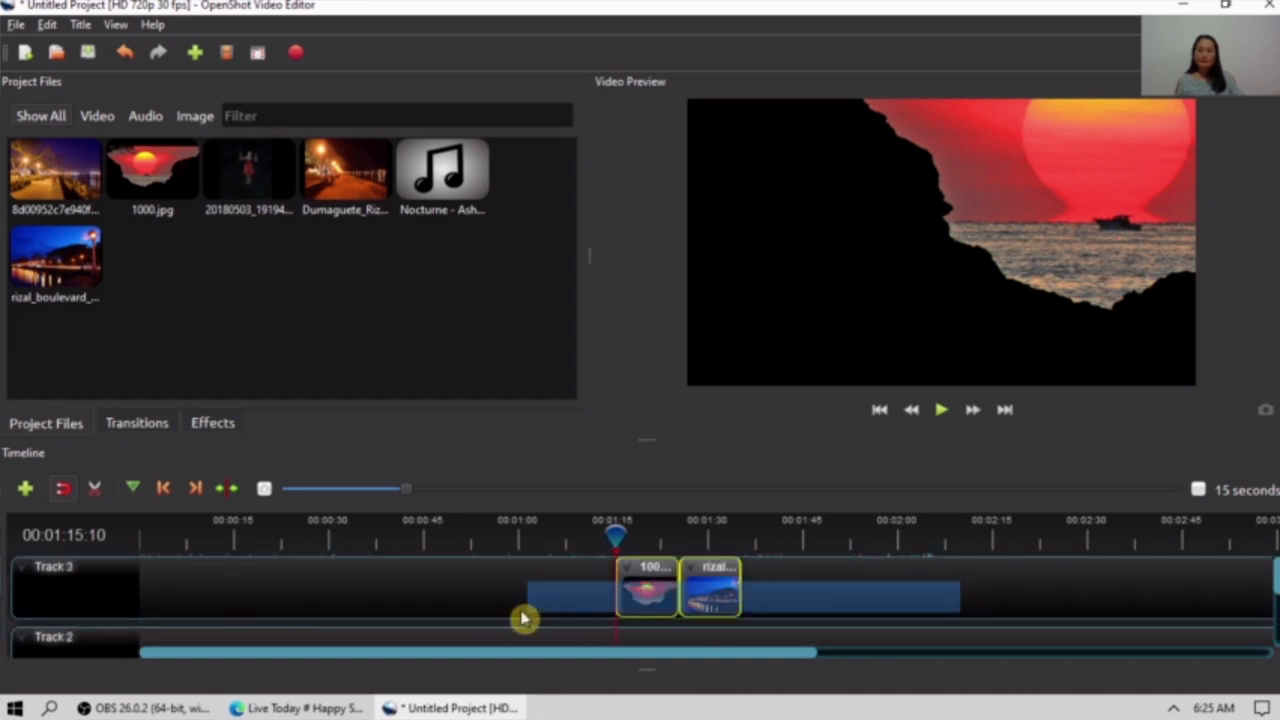
pyautogui.moveTo(729, 599); pyautogui.dragTo(252, 606)
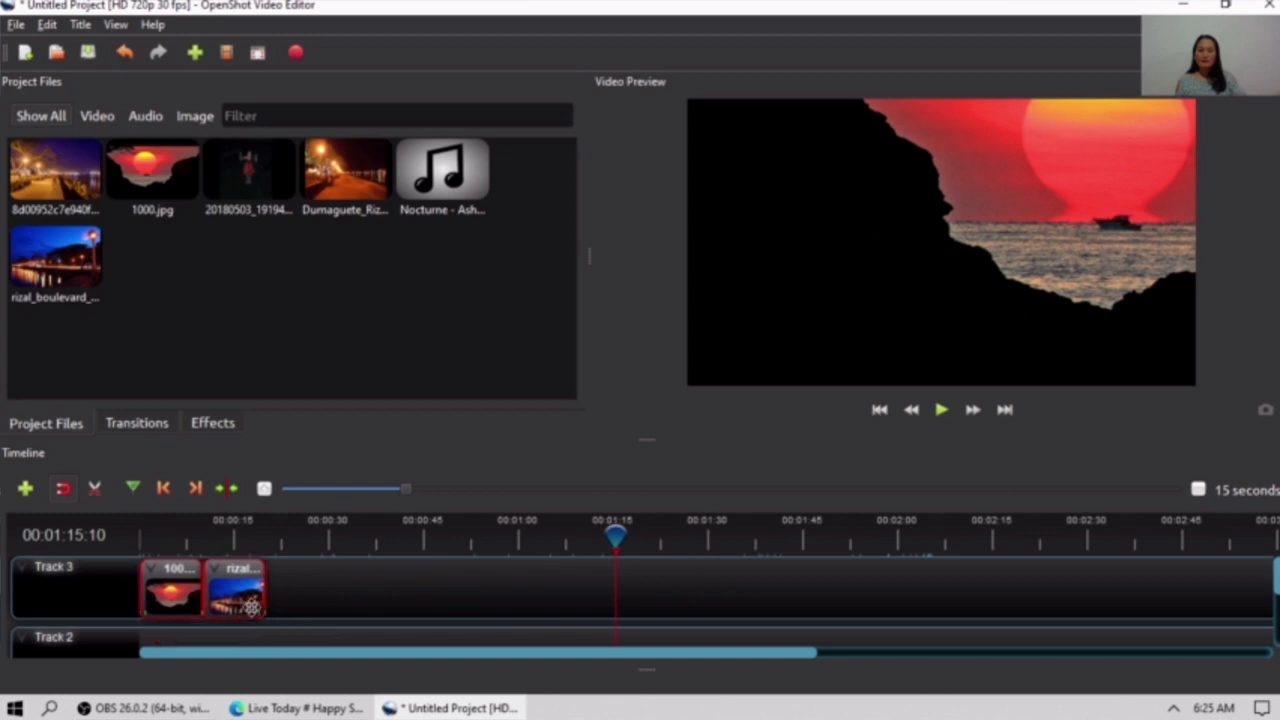
pyautogui.click(879, 407)
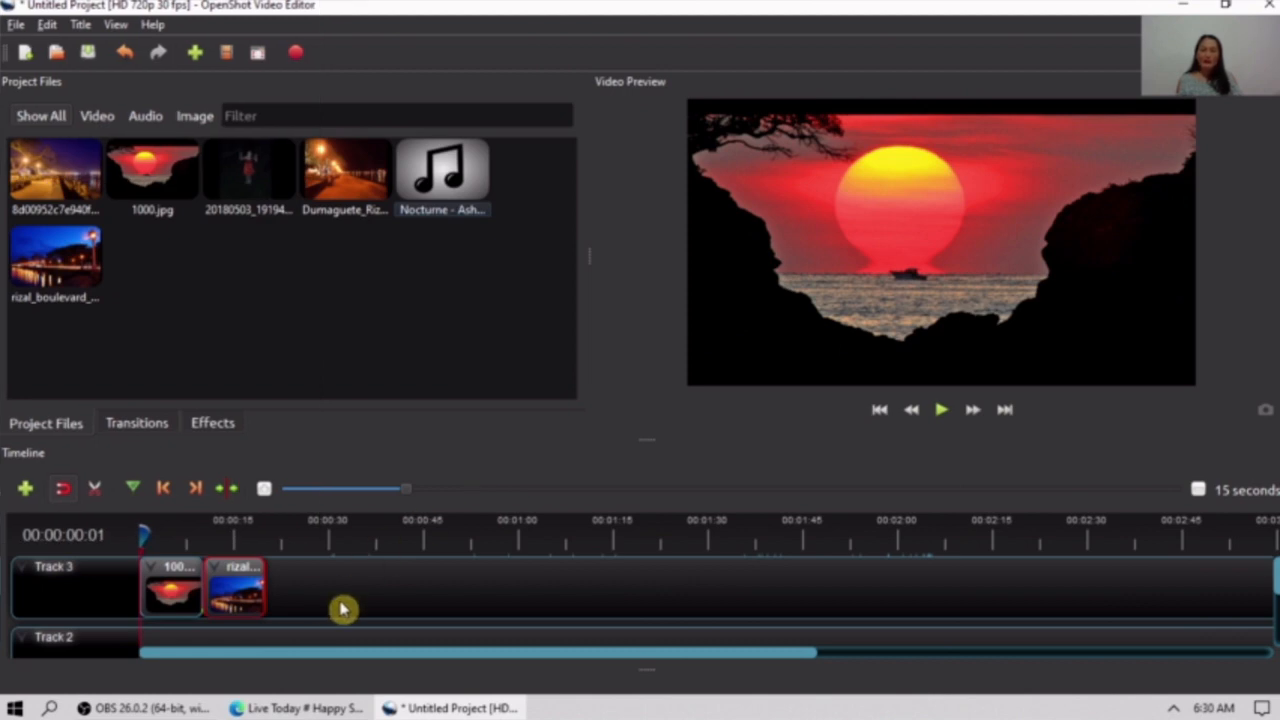
# Remove both the 1000.jpg and rizal_boulevard clips from Track 3 together.
pyautogui.moveTo(618, 595); pyautogui.dragTo(100, 573)
pyautogui.rightClick(263, 583)
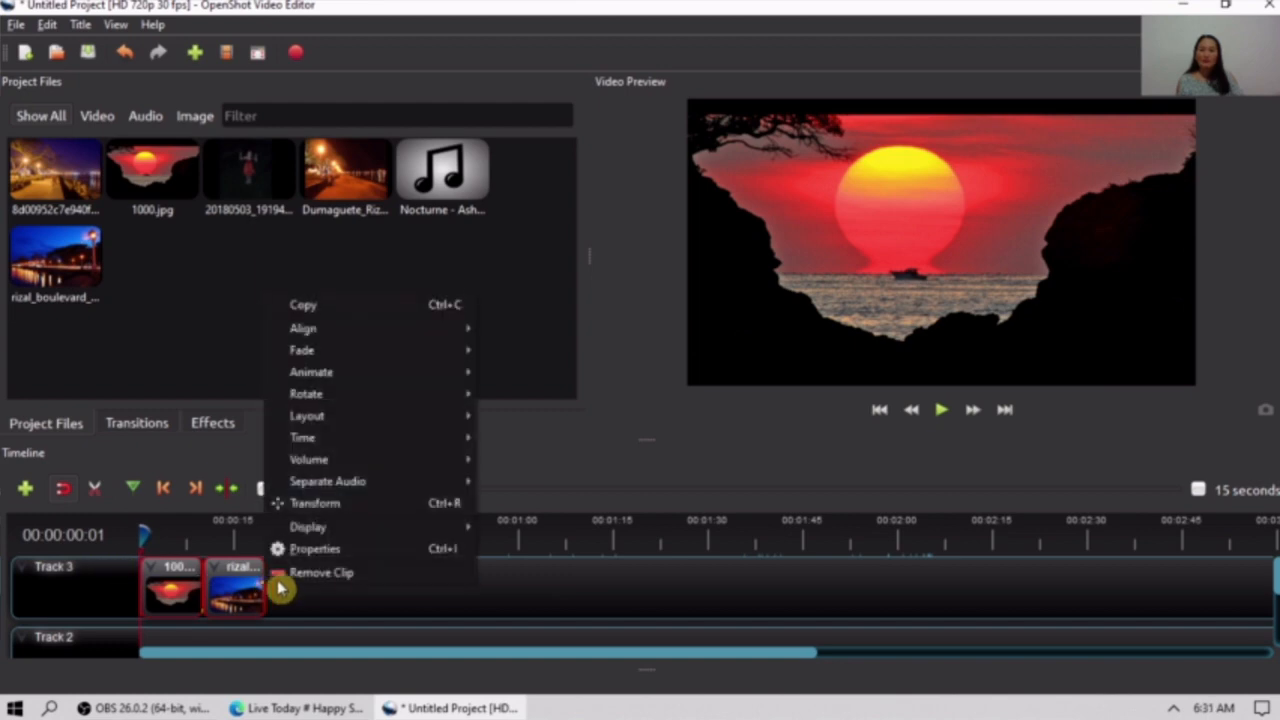
pyautogui.click(300, 578)
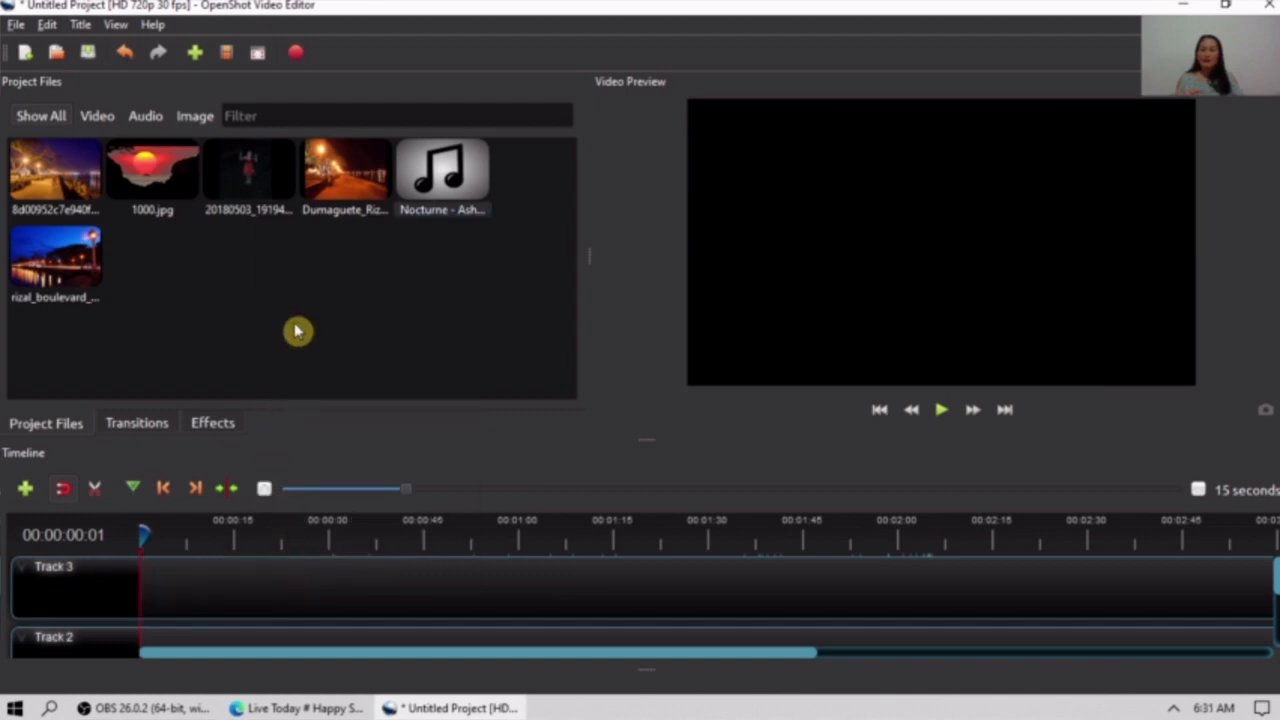
# Select all the project files and open them together for adding to the timeline.
pyautogui.hotkey('ctrl', 'a')
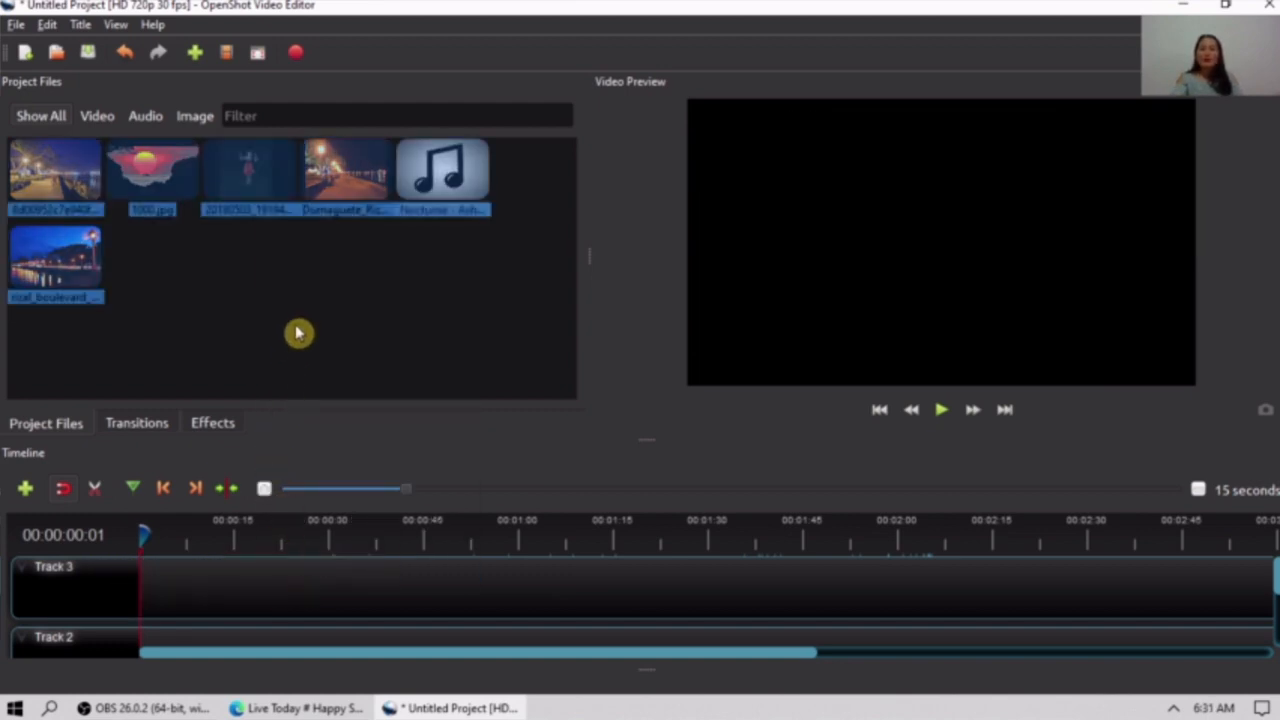
pyautogui.rightClick(442, 172)
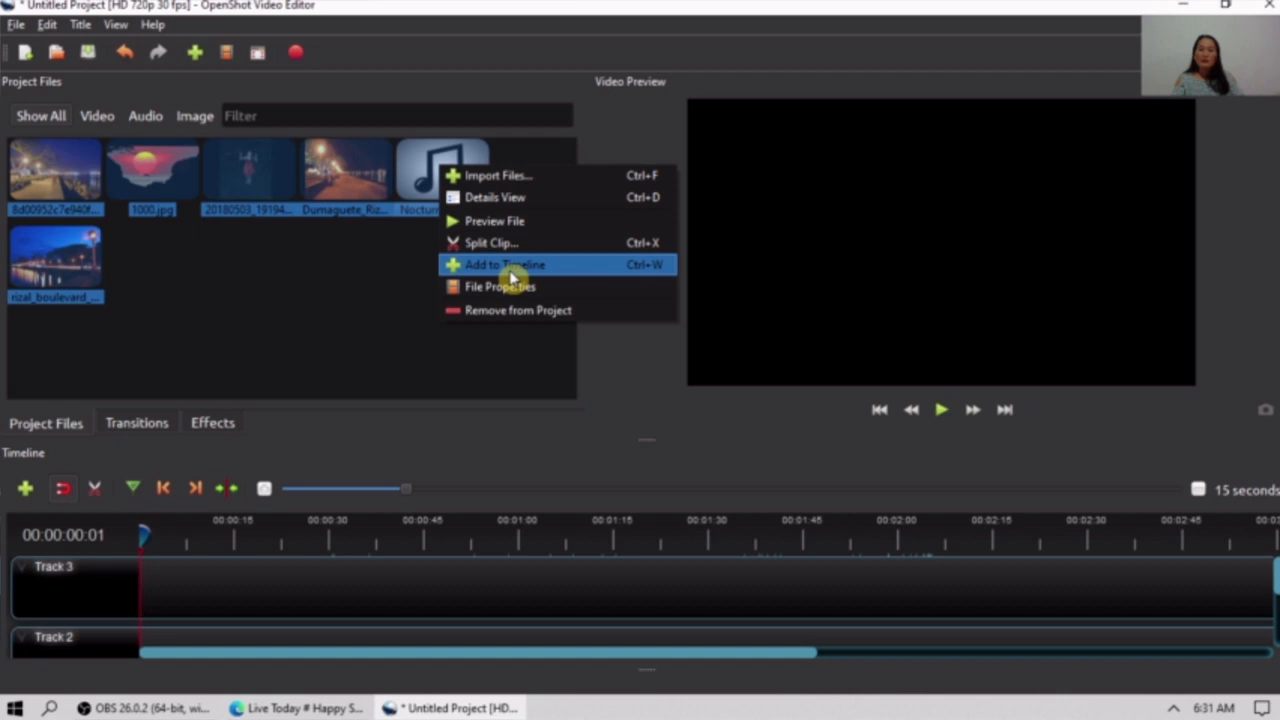
pyautogui.click(580, 267)
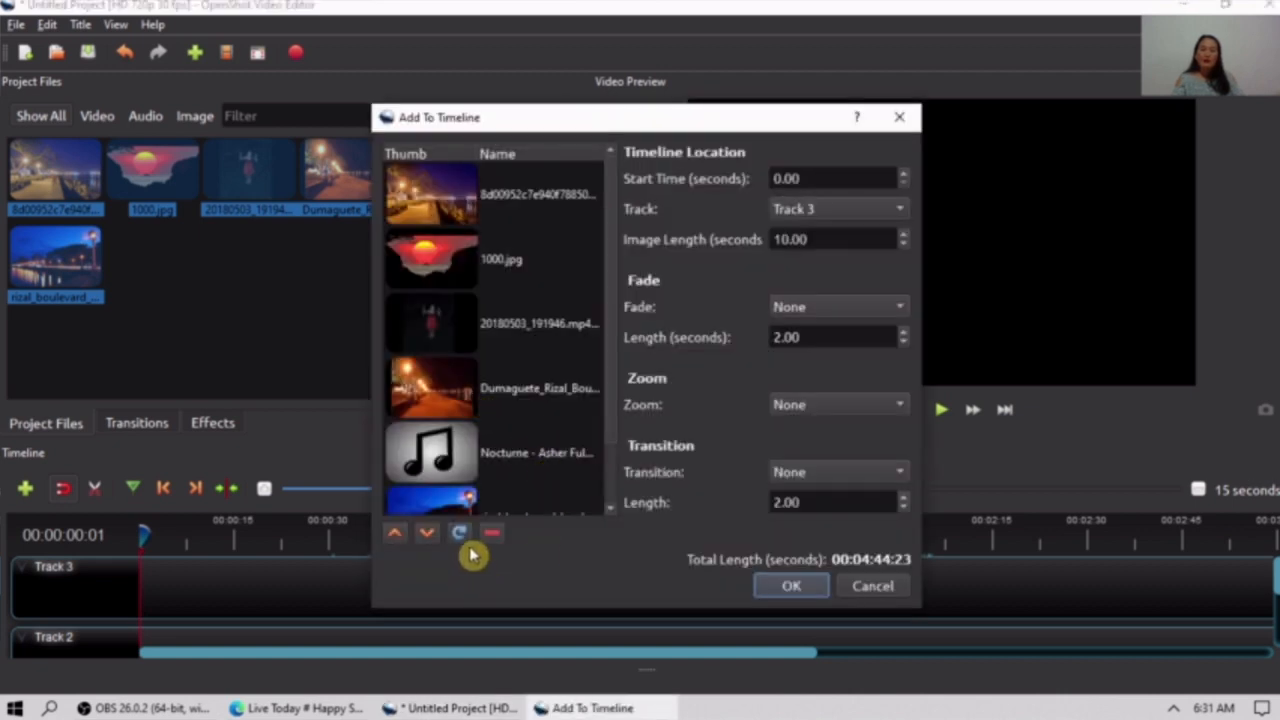
# Shuffle the order of the files being added to the timeline three times.
pyautogui.click(459, 533)
pyautogui.click(459, 533)
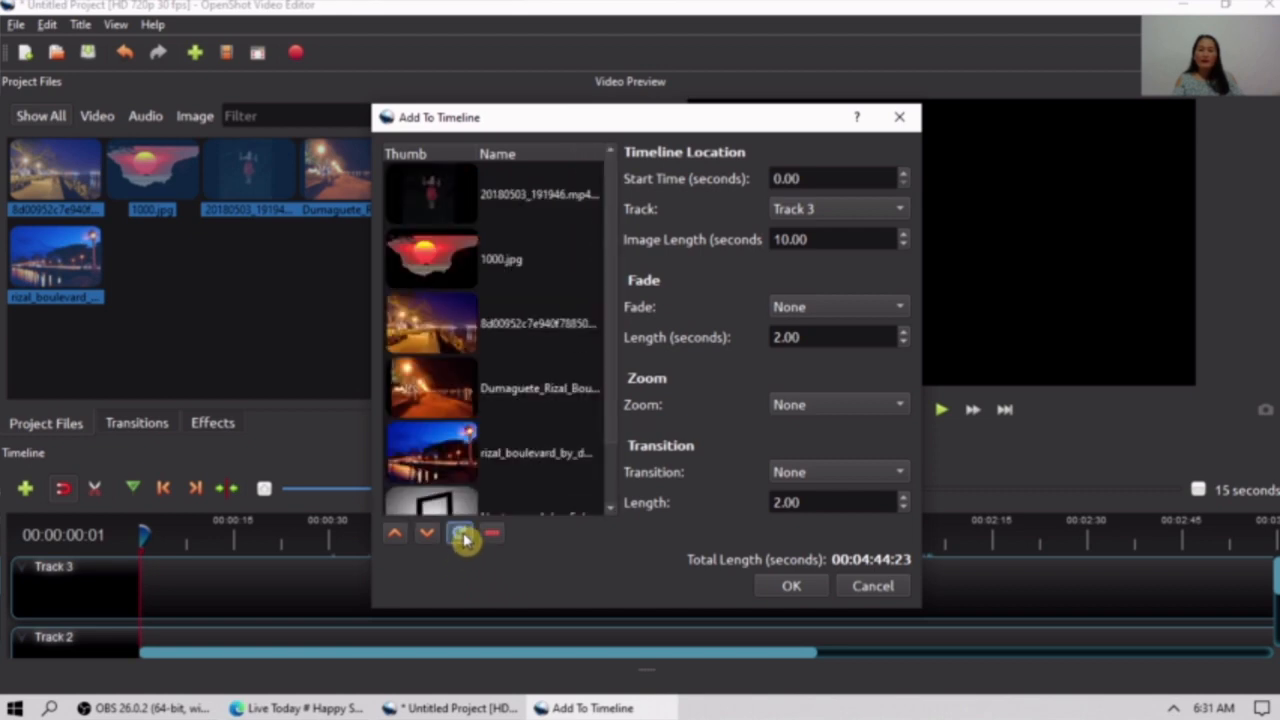
pyautogui.click(462, 535)
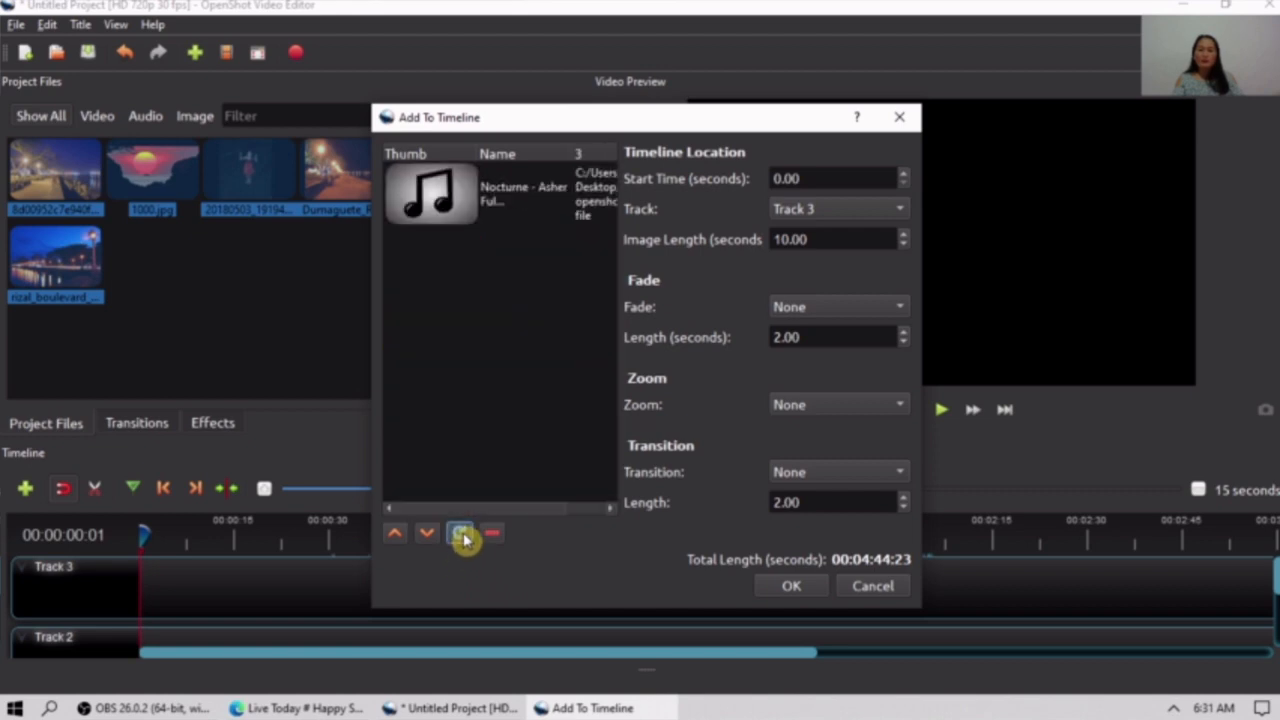
# Try moving rizal_boulevard up to first place in the file list and back down three places.
pyautogui.click(395, 537)
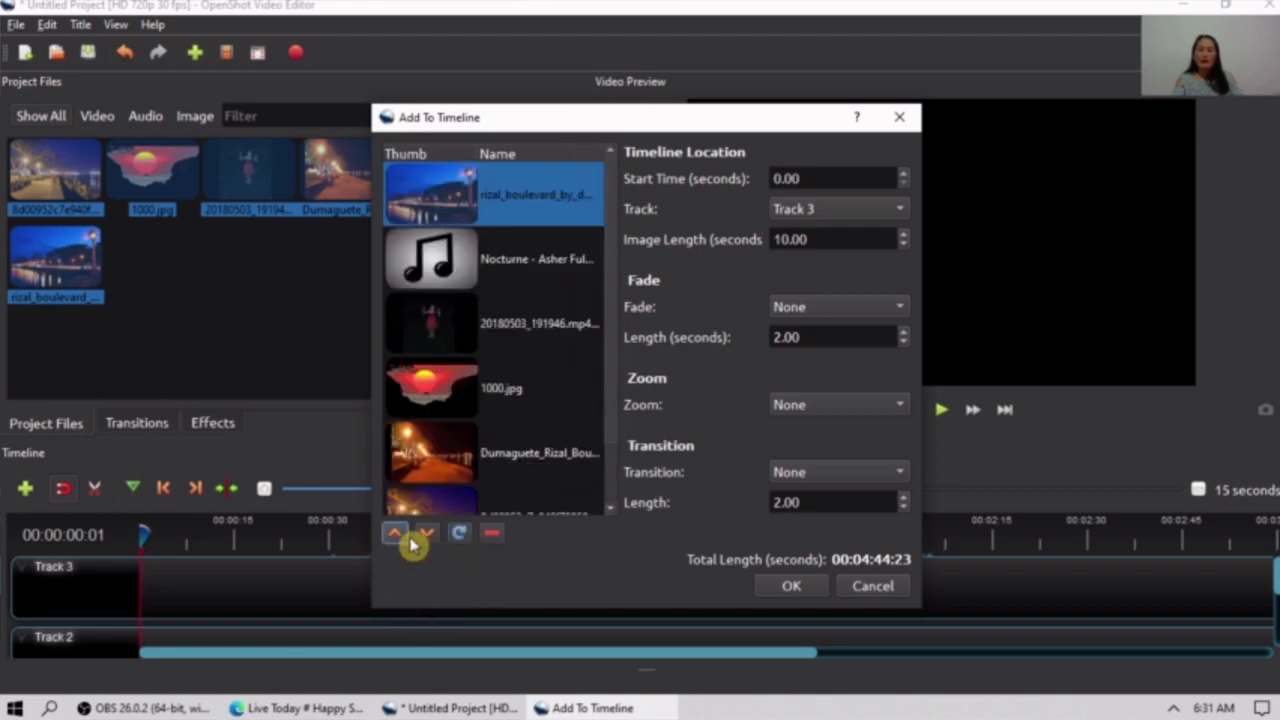
pyautogui.click(427, 534)
pyautogui.click(427, 534)
pyautogui.click(427, 534)
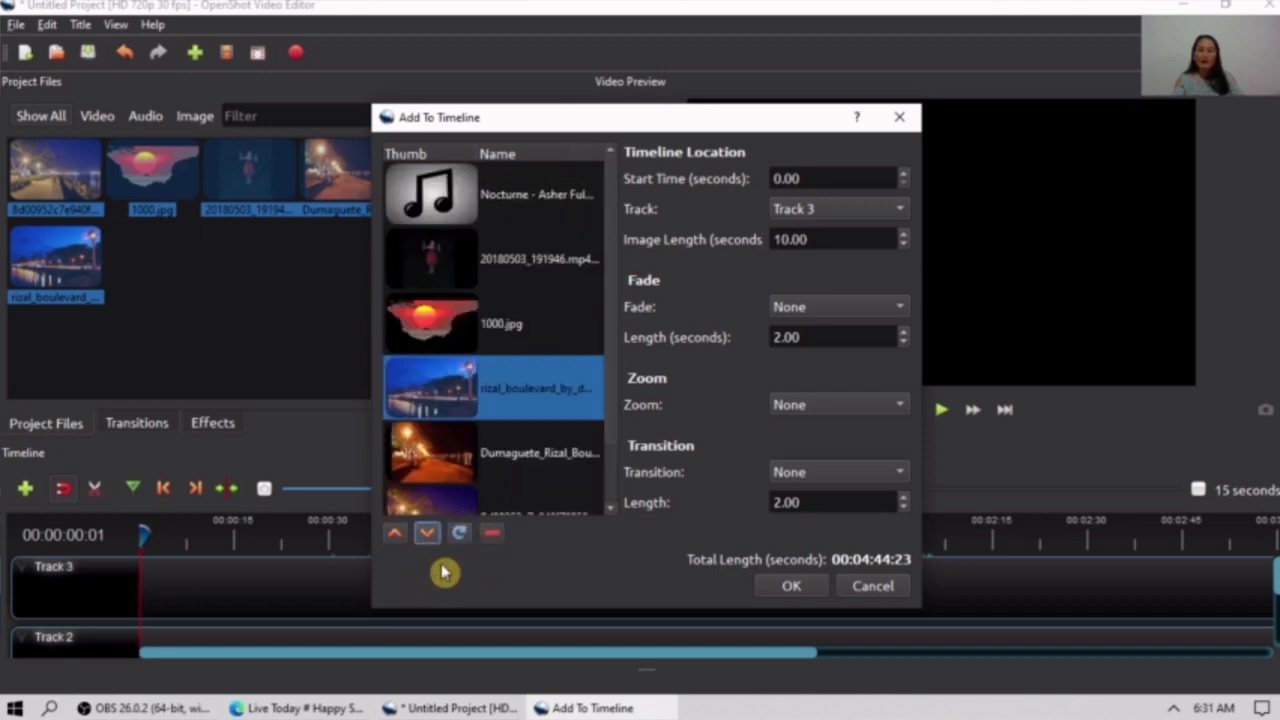
# Move 1000.jpg to first place and rizal_boulevard to second place in the file list.
pyautogui.click(505, 335)
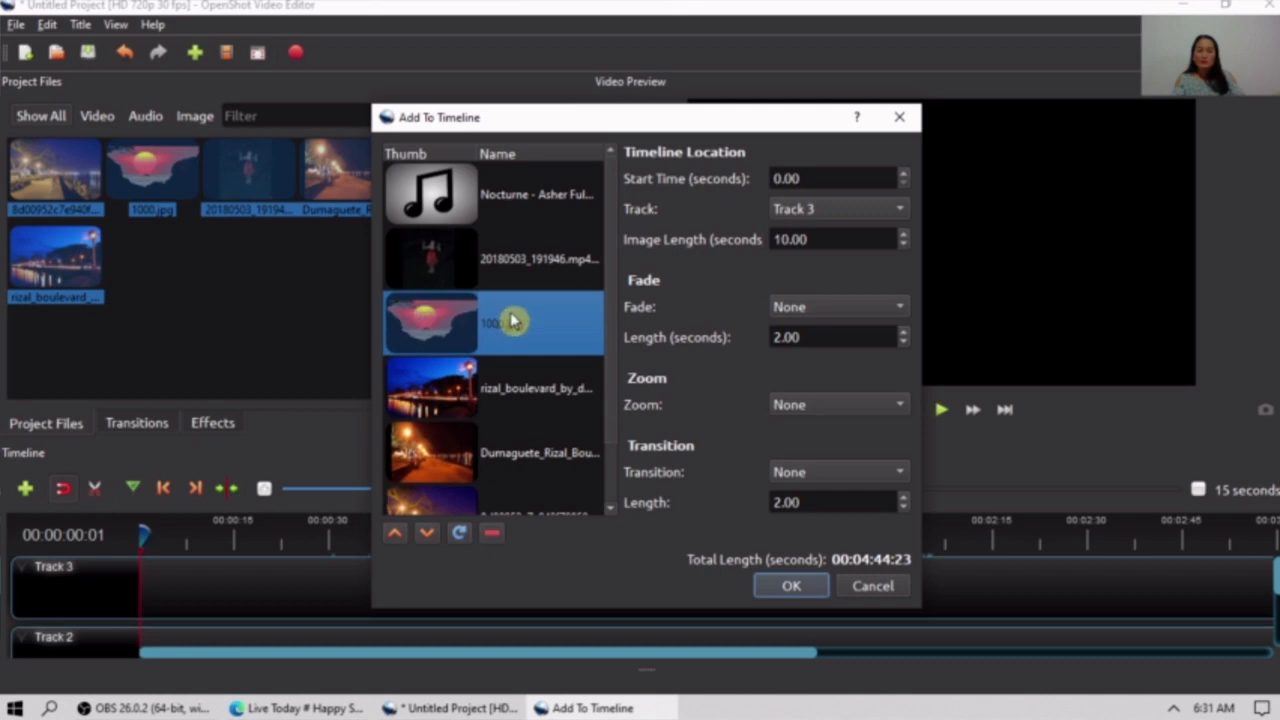
pyautogui.click(396, 534)
pyautogui.click(398, 536)
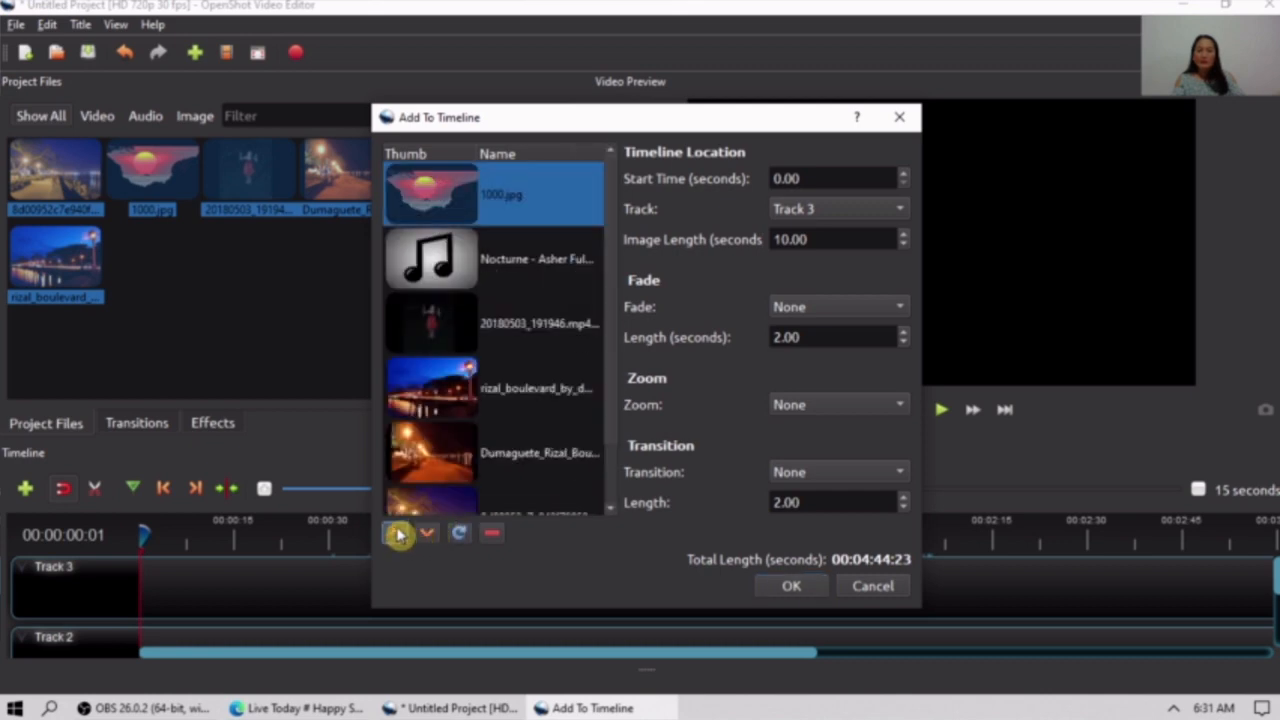
pyautogui.click(512, 268)
pyautogui.click(500, 380)
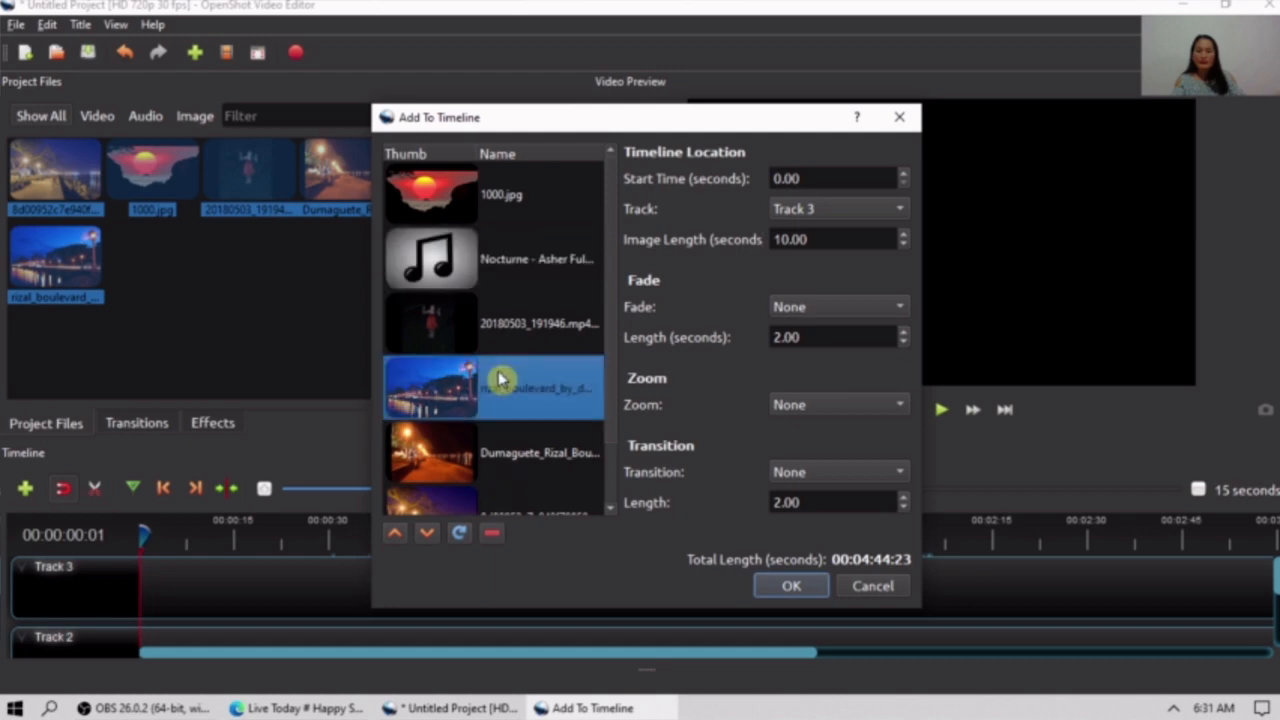
pyautogui.click(397, 536)
pyautogui.click(397, 536)
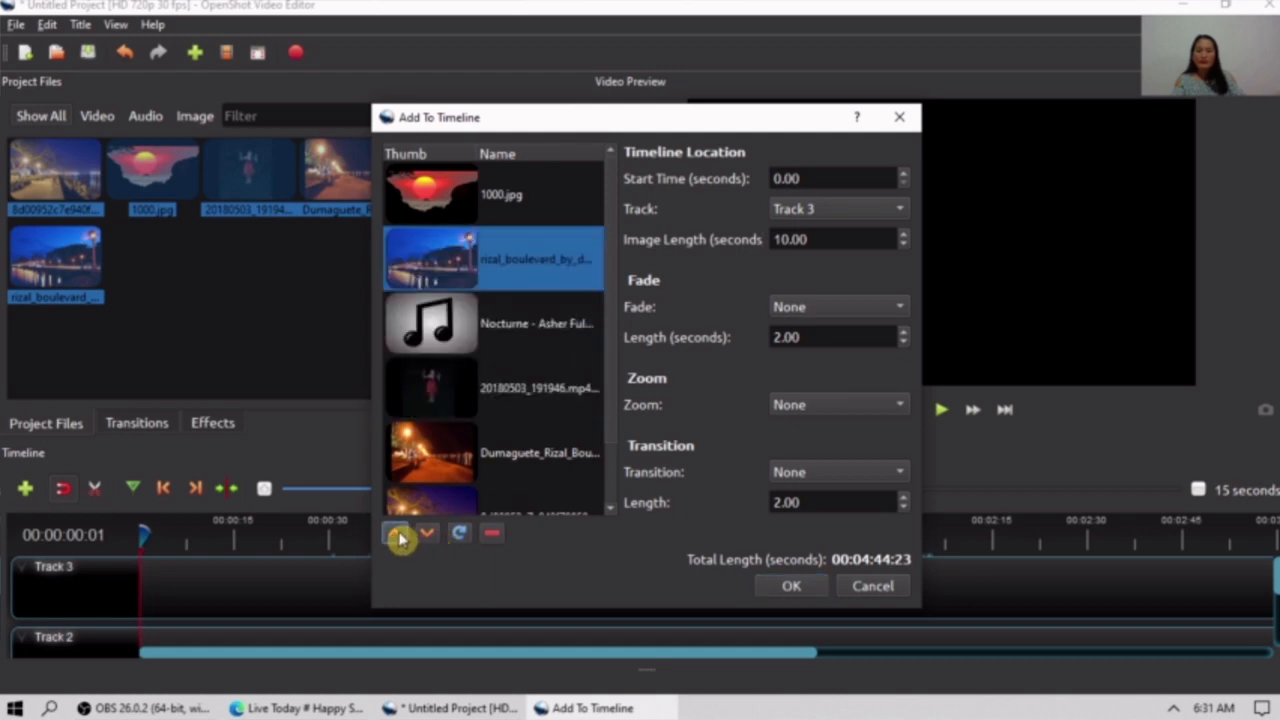
# Move the Dumaguete_Rizal image up two places to third in the file list.
pyautogui.click(524, 337)
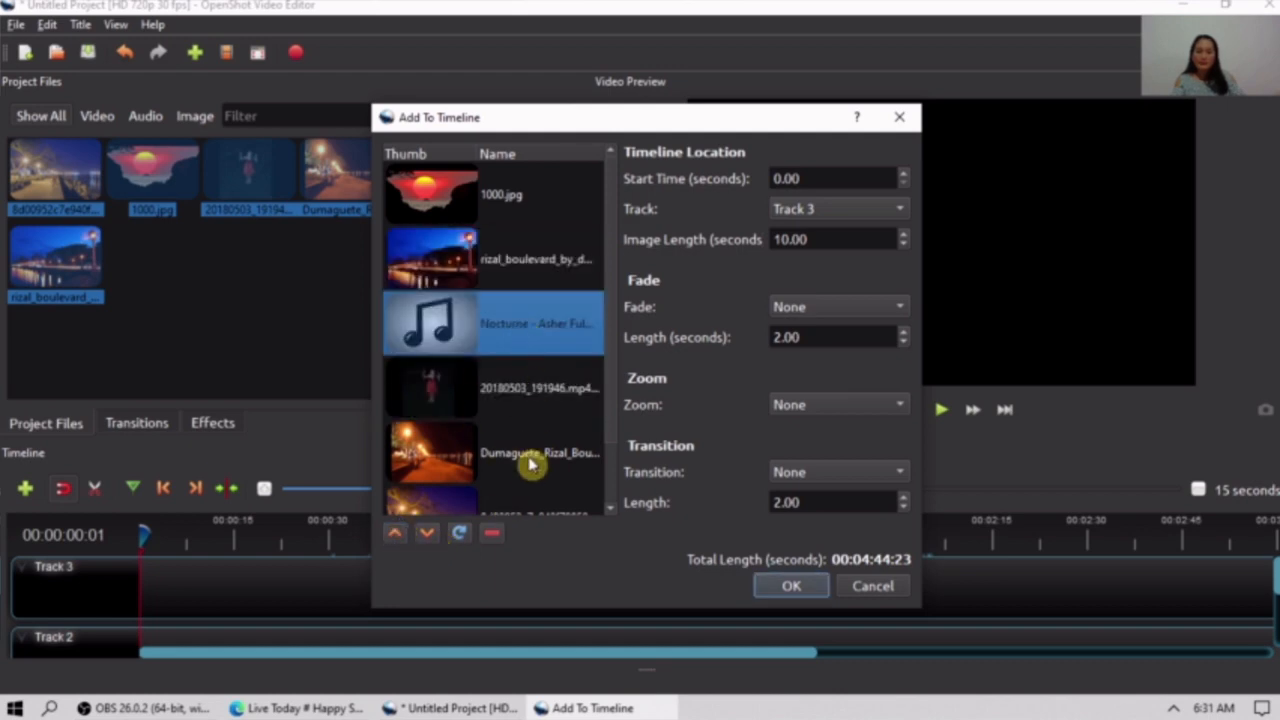
pyautogui.click(497, 391)
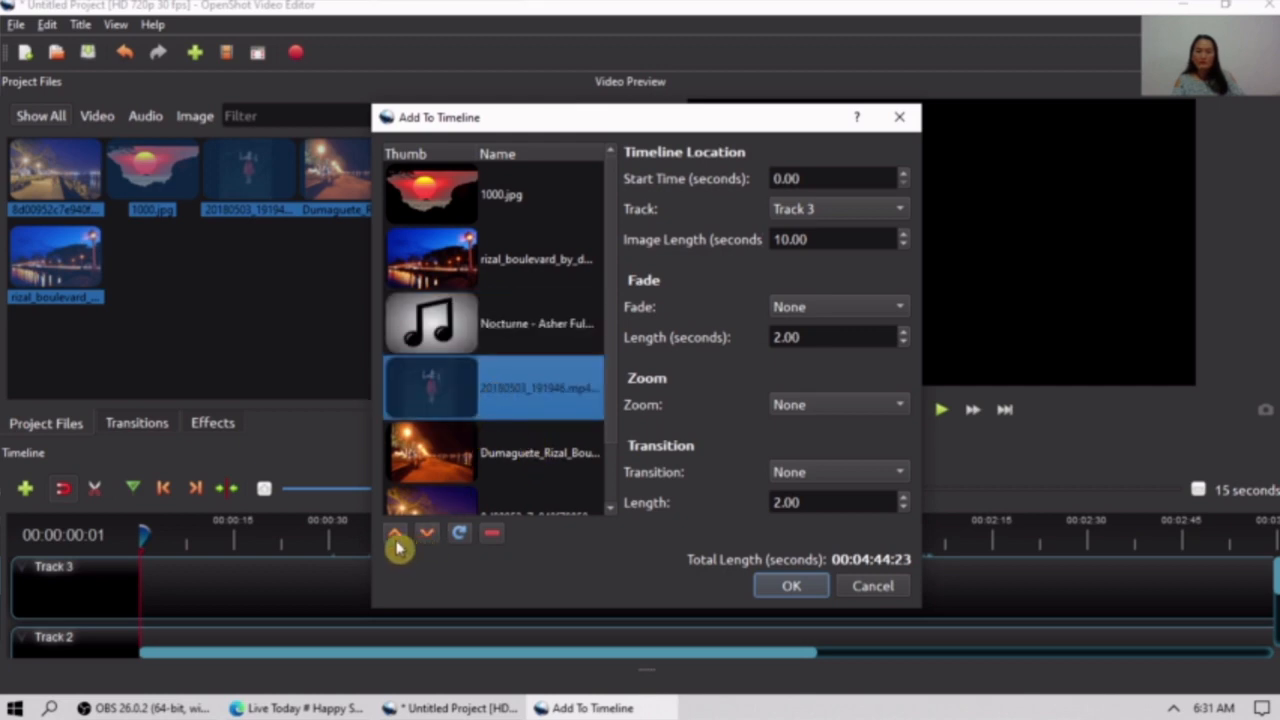
pyautogui.scroll(-1, 510, 470)
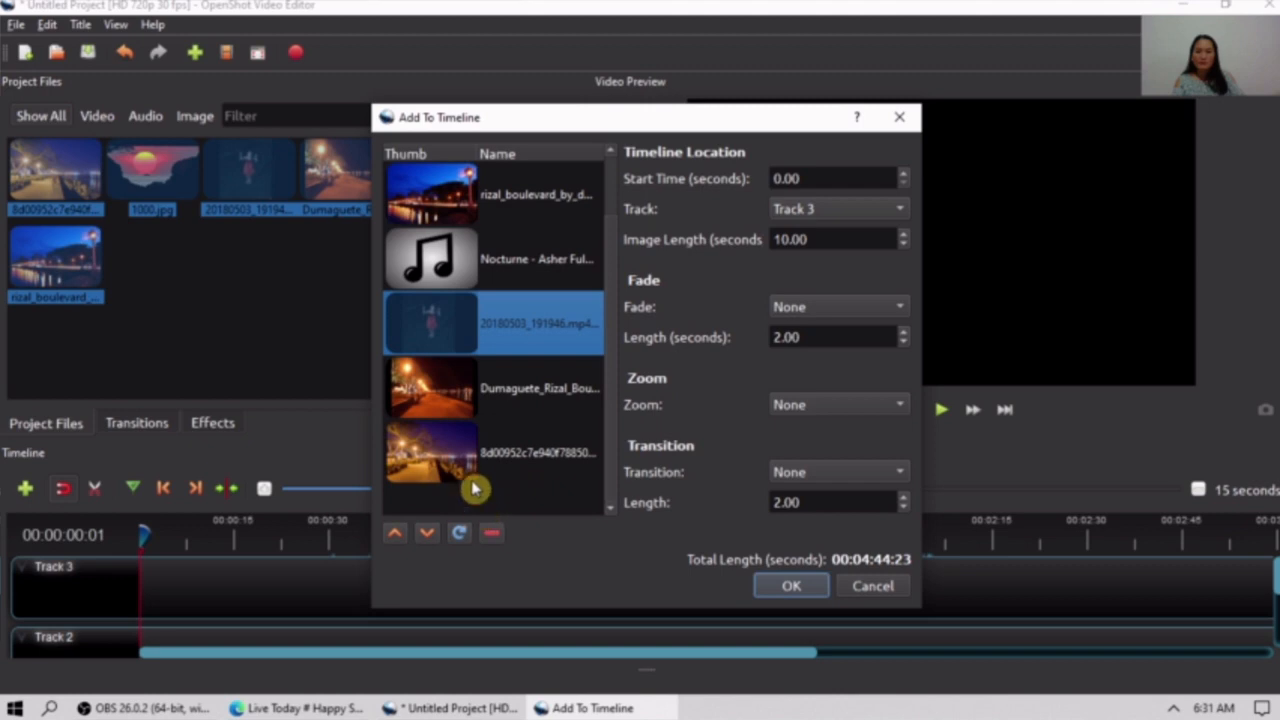
pyautogui.click(476, 388)
pyautogui.click(396, 532)
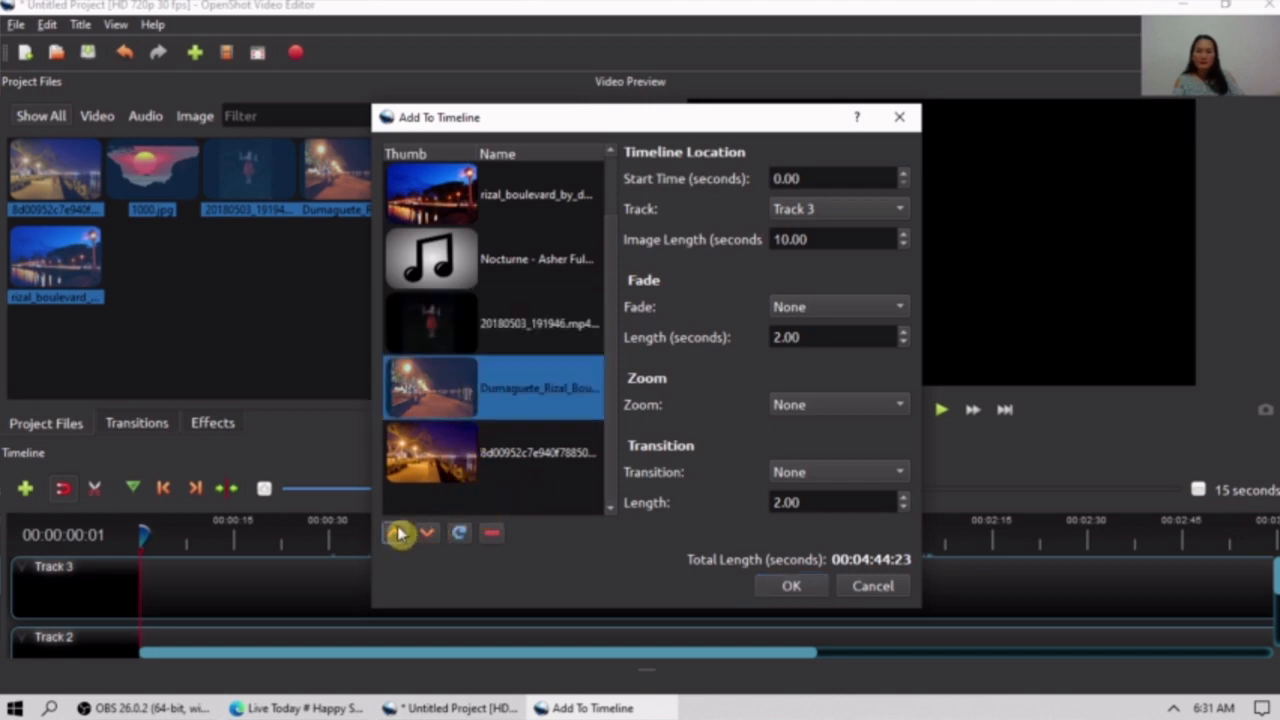
pyautogui.click(396, 532)
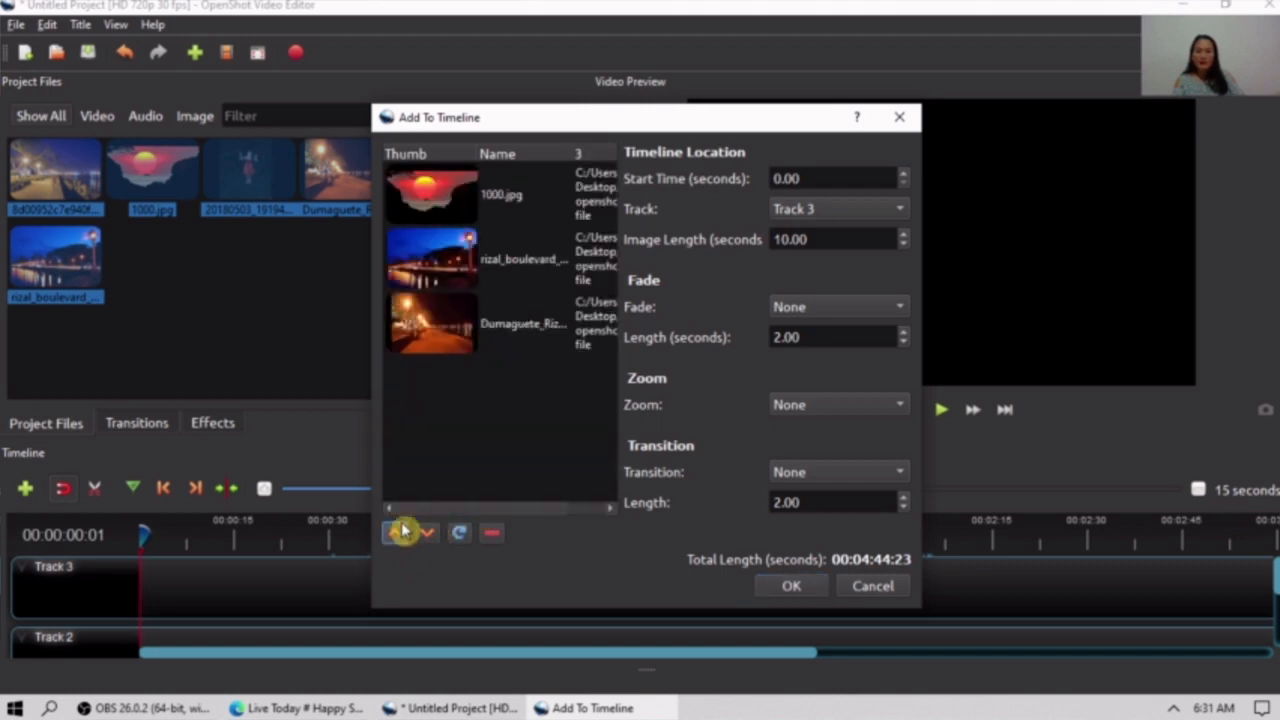
# Move the 20180503_191946.mp4 video to fourth place and the 8d00952c7e940f image to fifth, with the Nocturne audio file last.
pyautogui.click(466, 454)
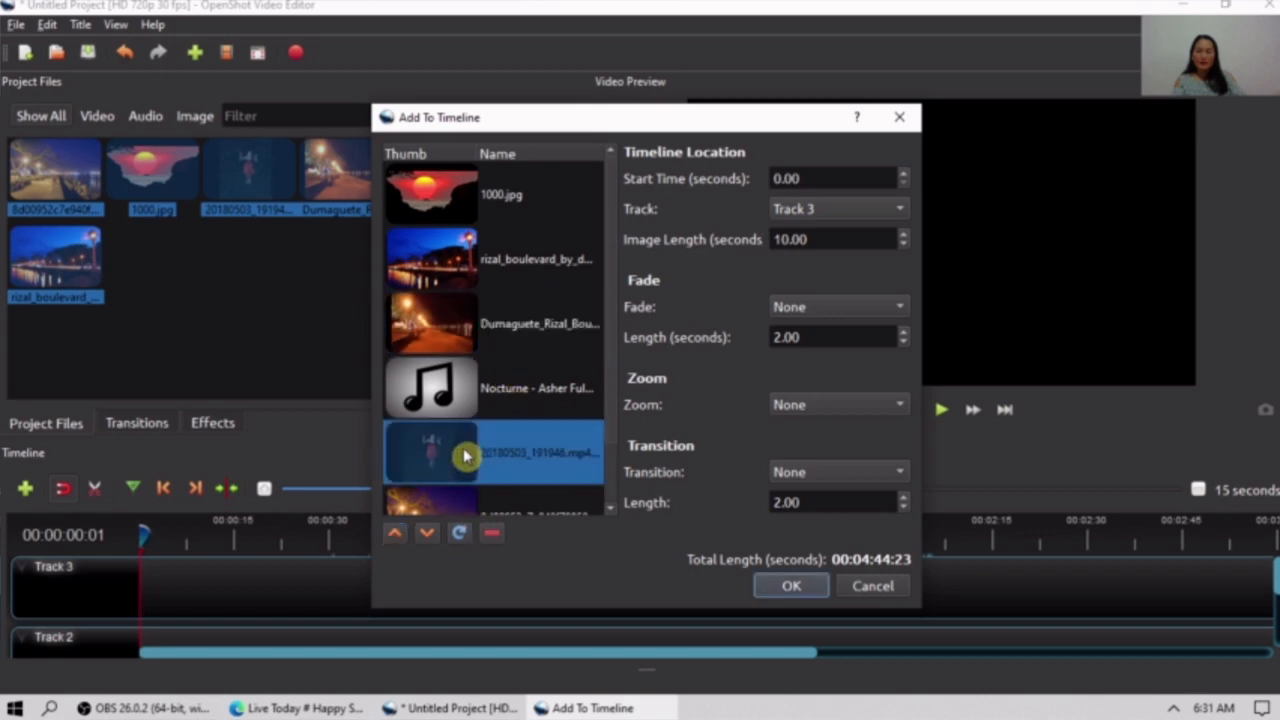
pyautogui.click(395, 532)
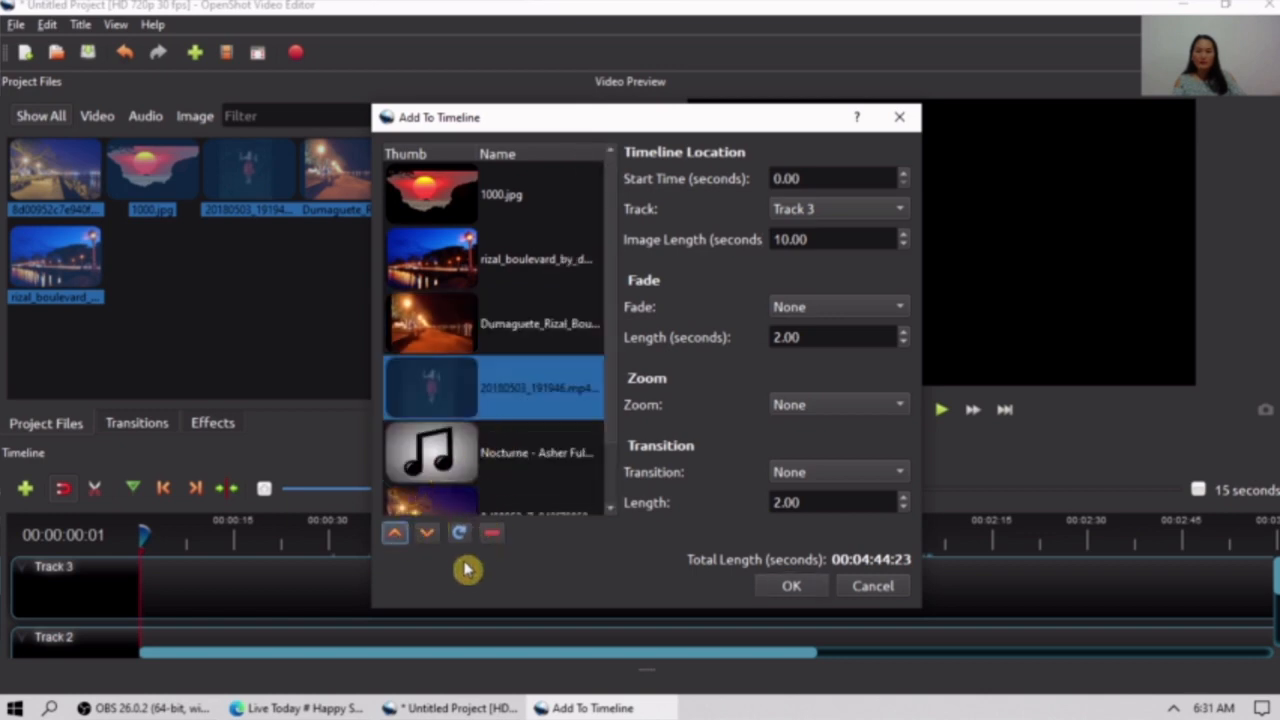
pyautogui.click(478, 505)
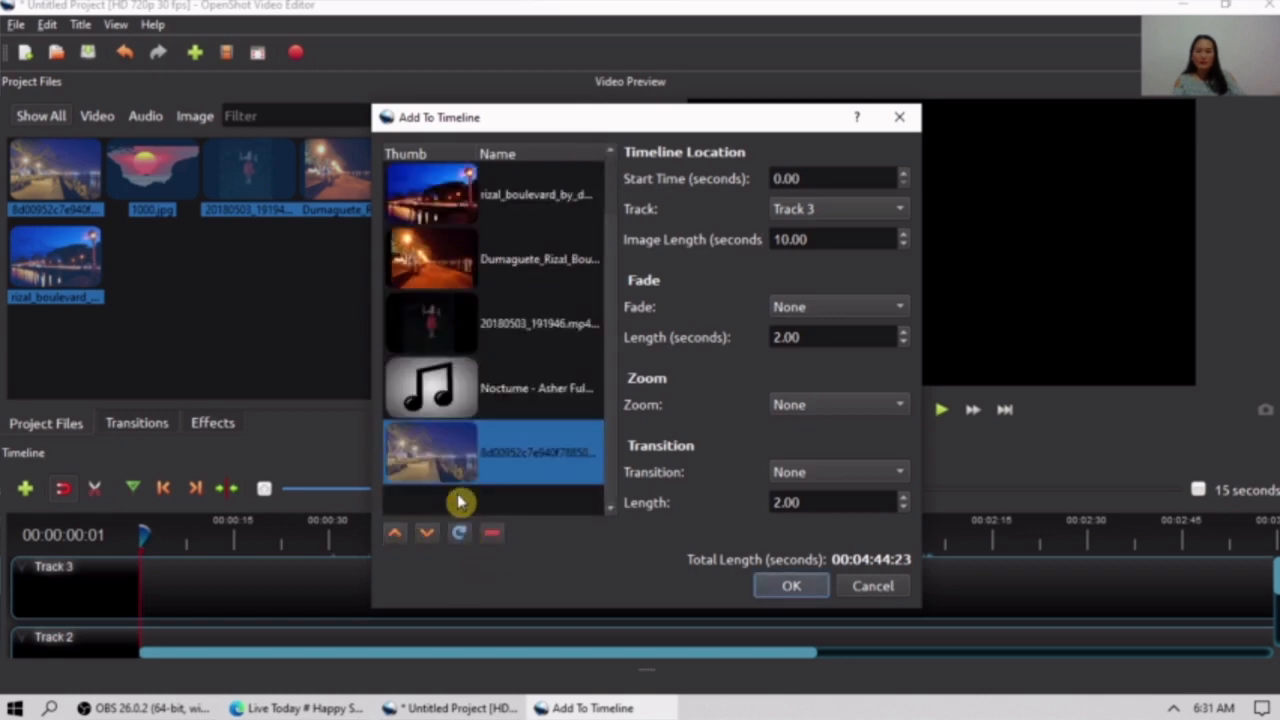
pyautogui.click(395, 533)
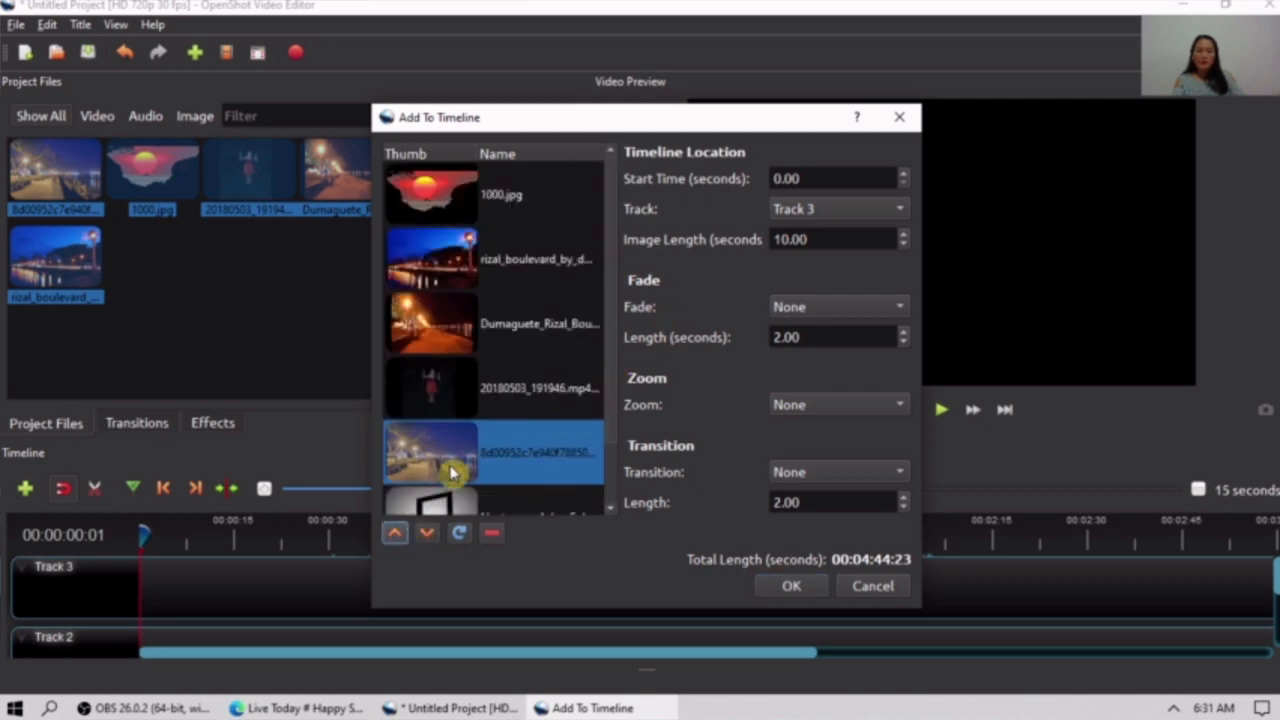
pyautogui.click(606, 424)
pyautogui.moveTo(606, 430); pyautogui.dragTo(609, 471)
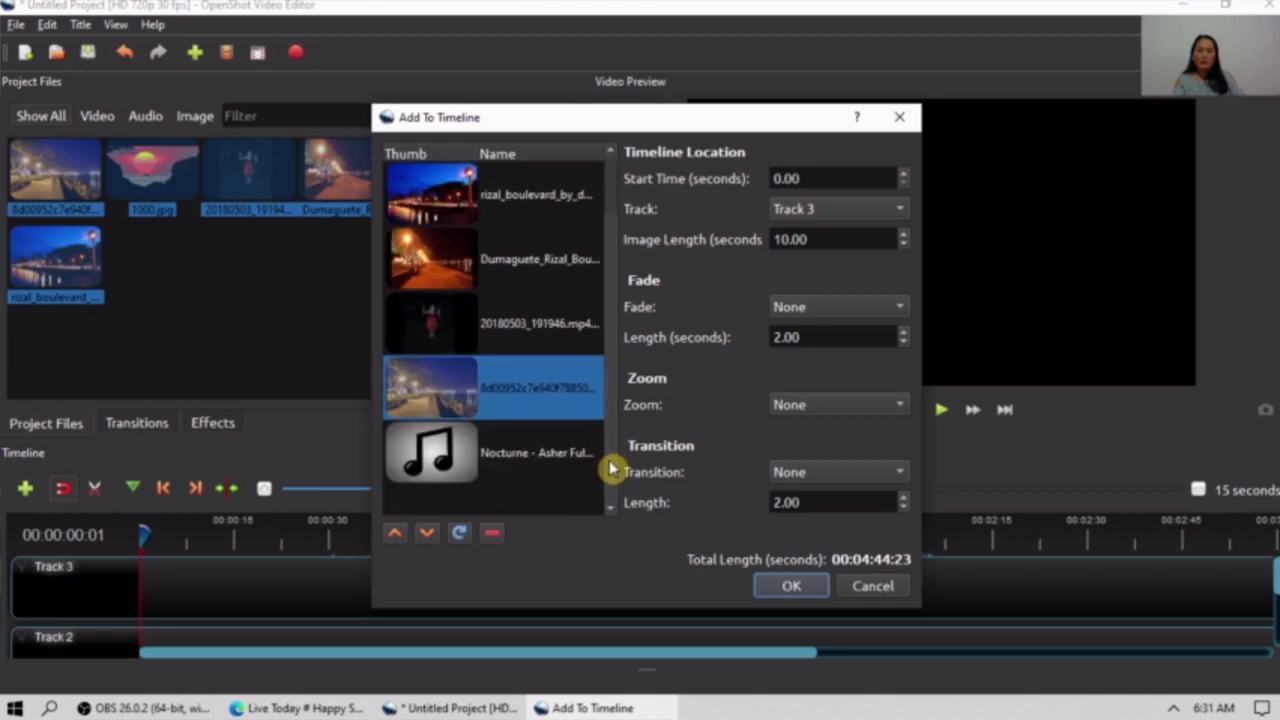
pyautogui.click(551, 480)
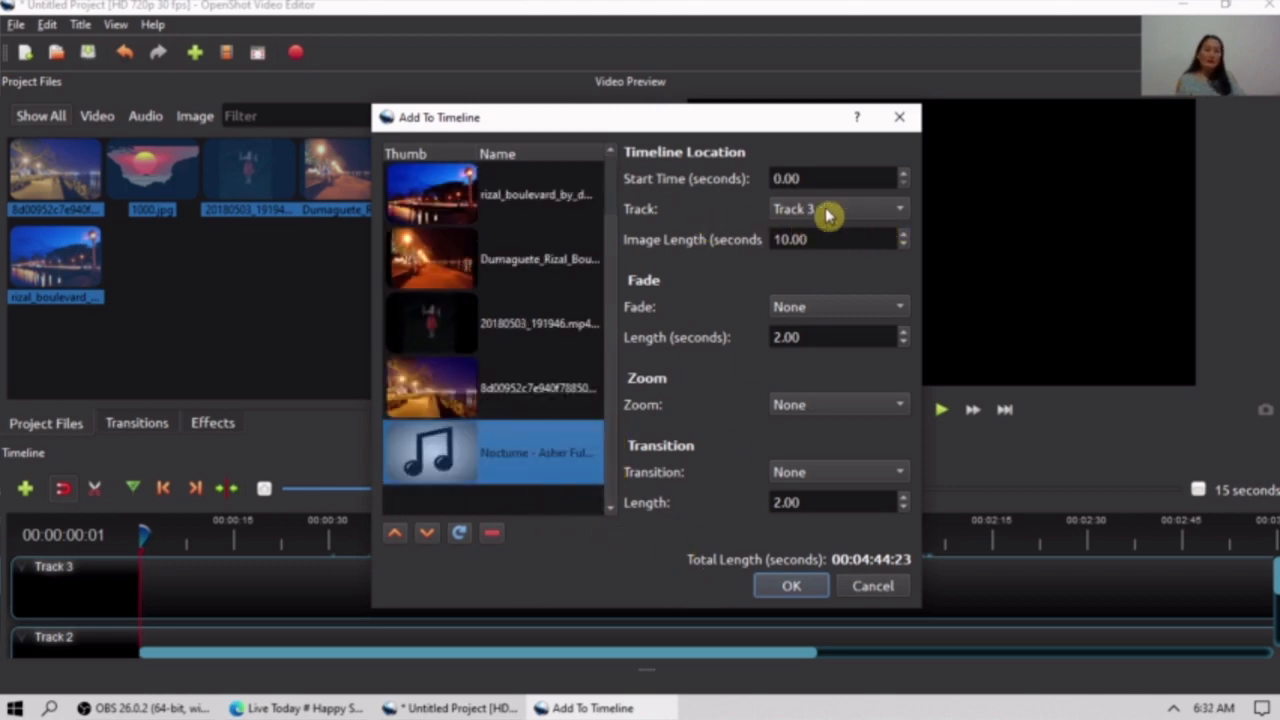
# Look through the available track, fade and zoom options for the files being added.
pyautogui.click(902, 212)
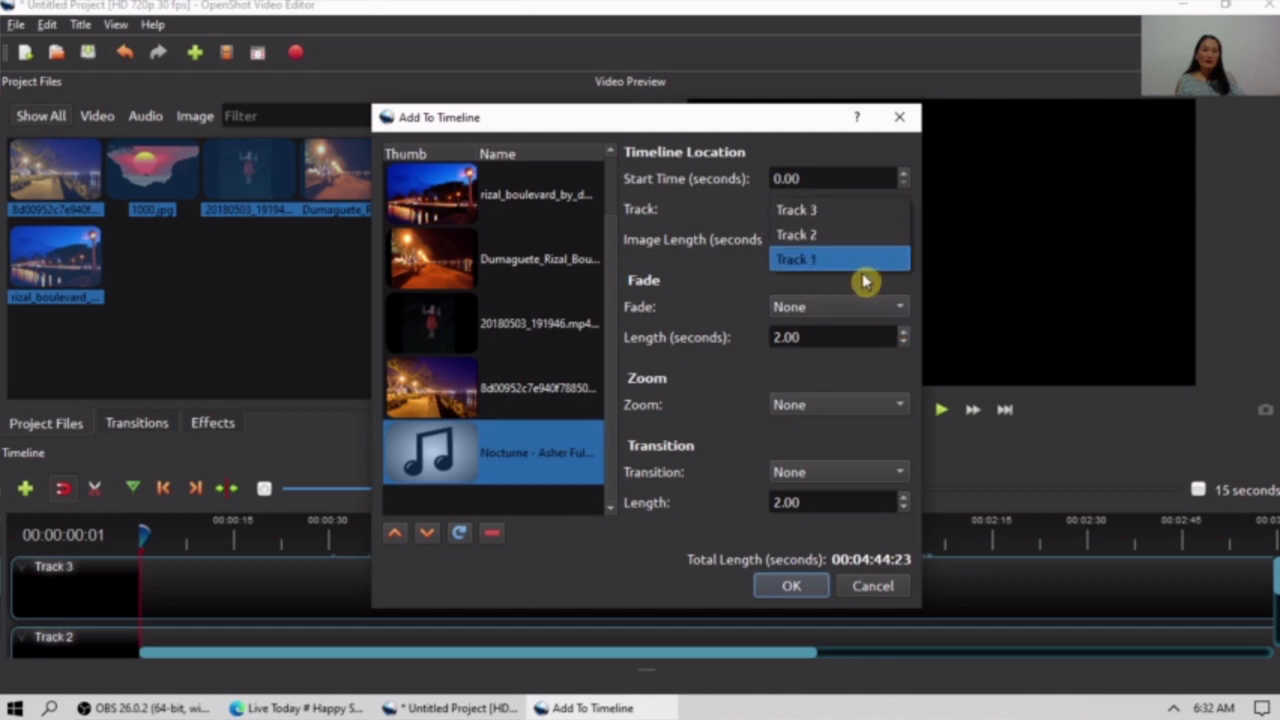
pyautogui.click(906, 214)
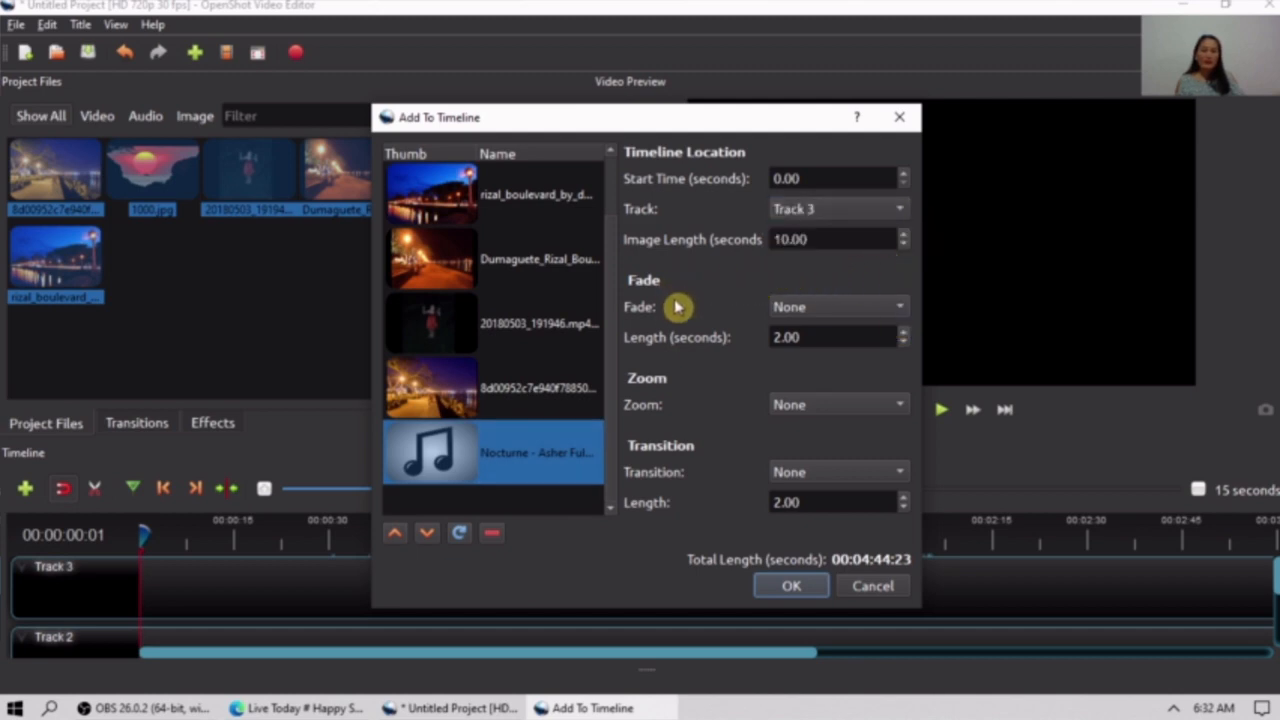
pyautogui.click(898, 309)
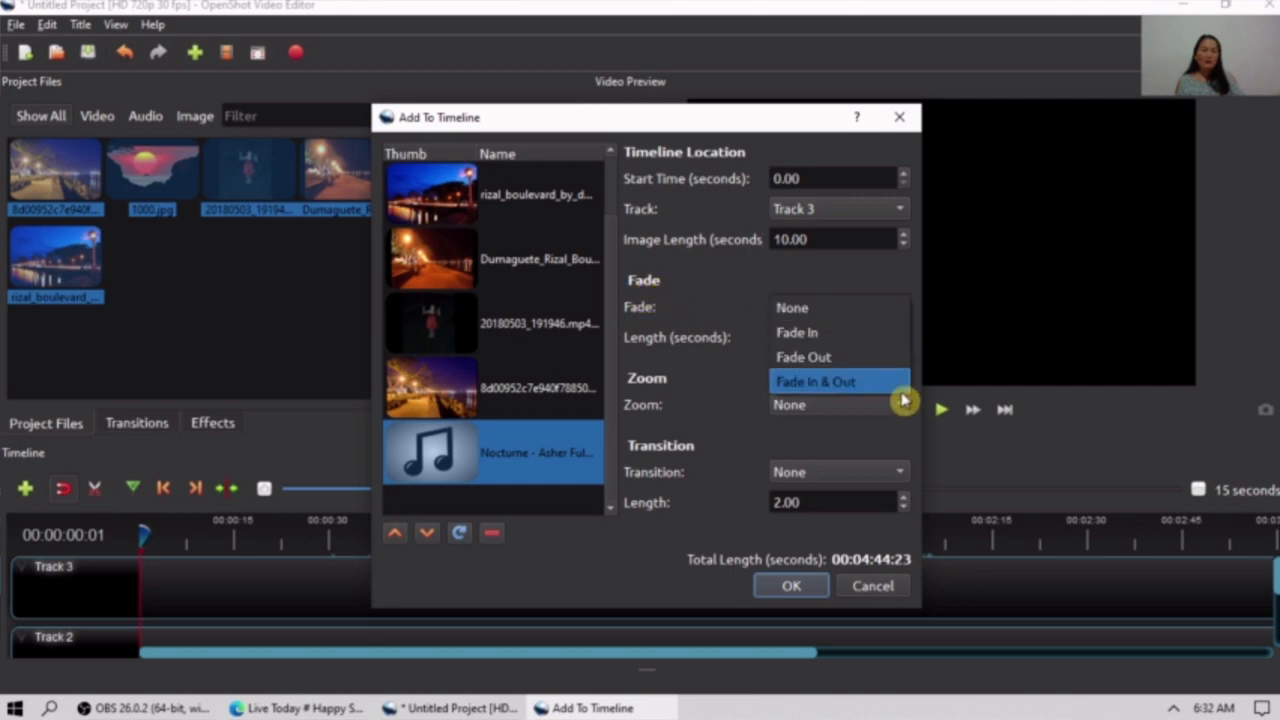
pyautogui.click(877, 308)
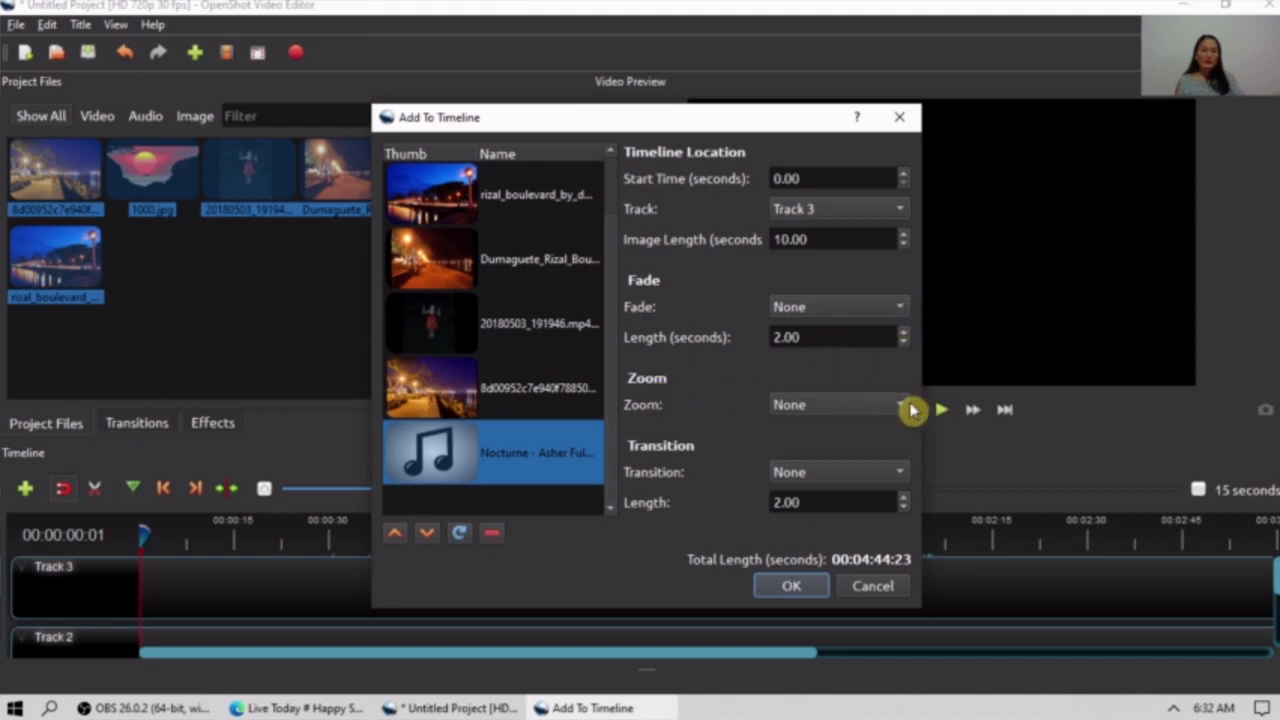
pyautogui.click(905, 406)
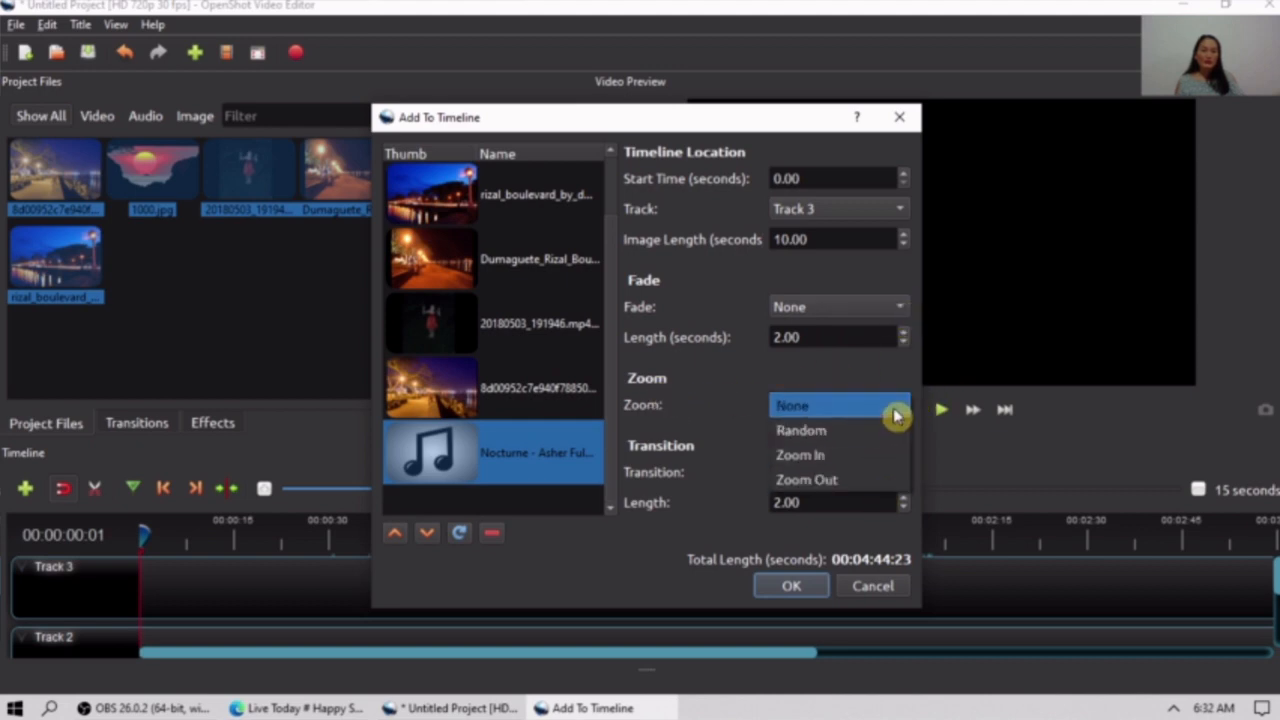
pyautogui.click(896, 414)
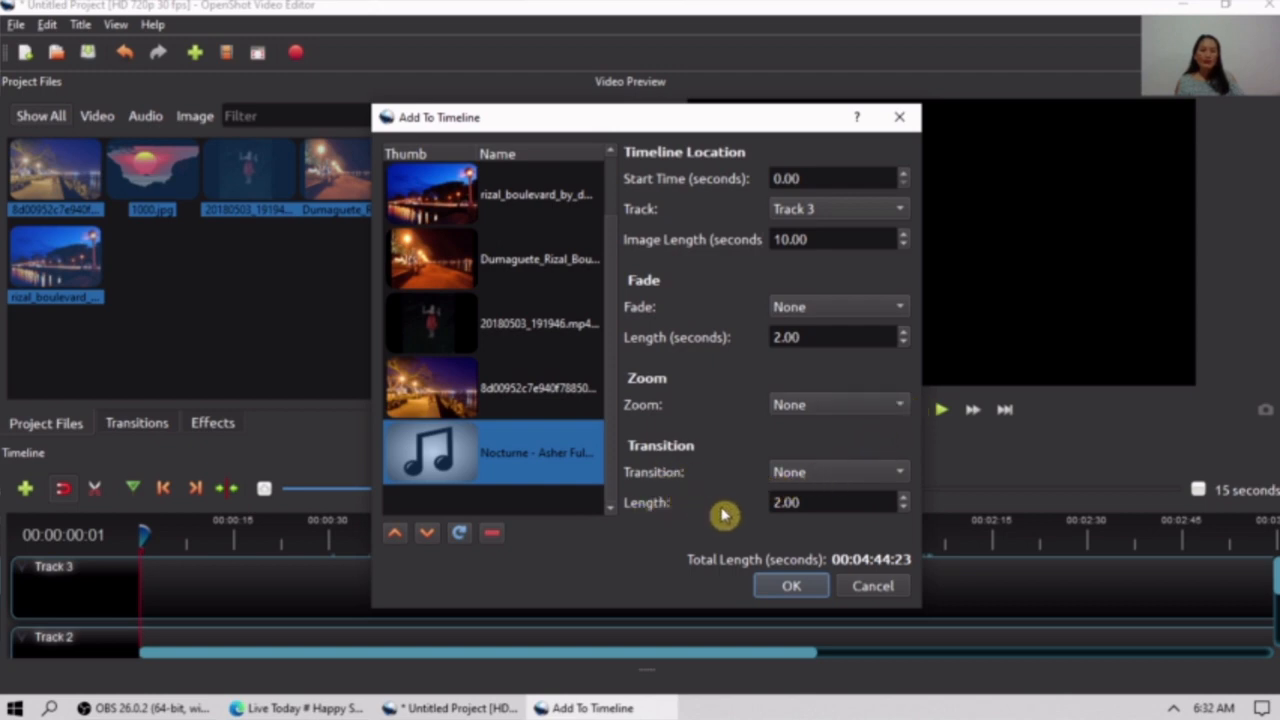
# Set the transition to Random and add all the listed files to the timeline.
pyautogui.click(905, 474)
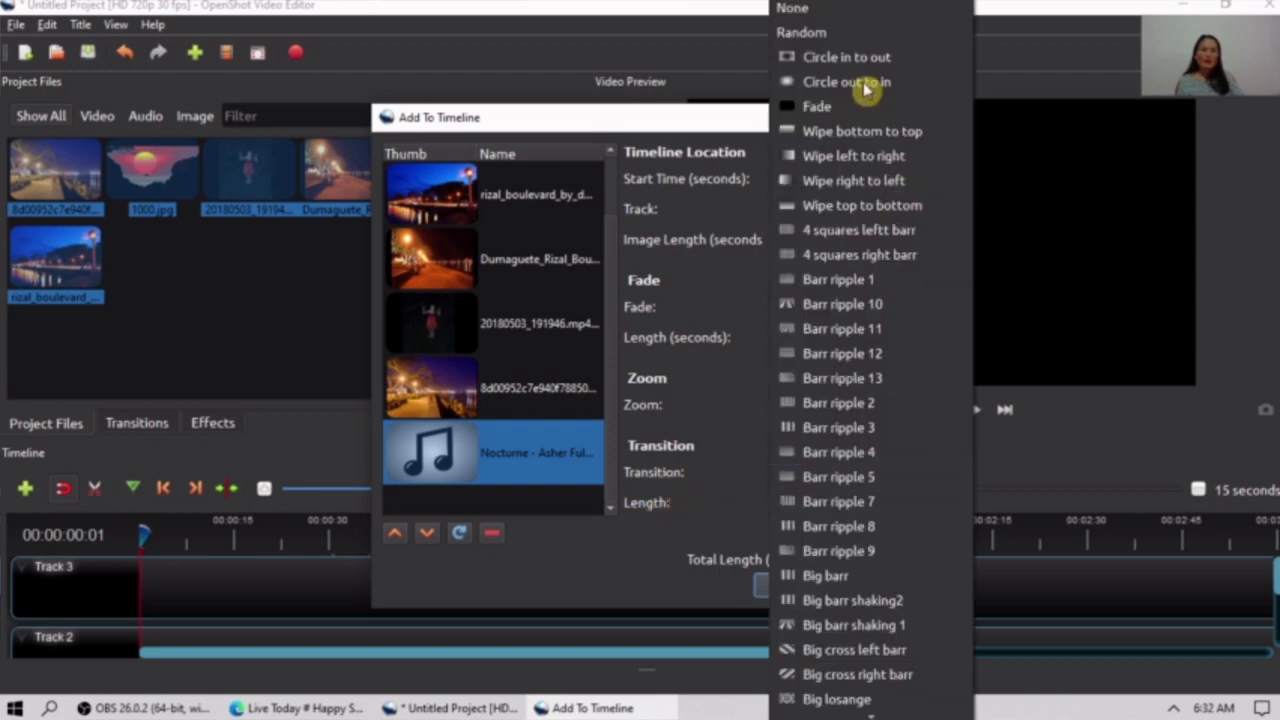
pyautogui.click(826, 38)
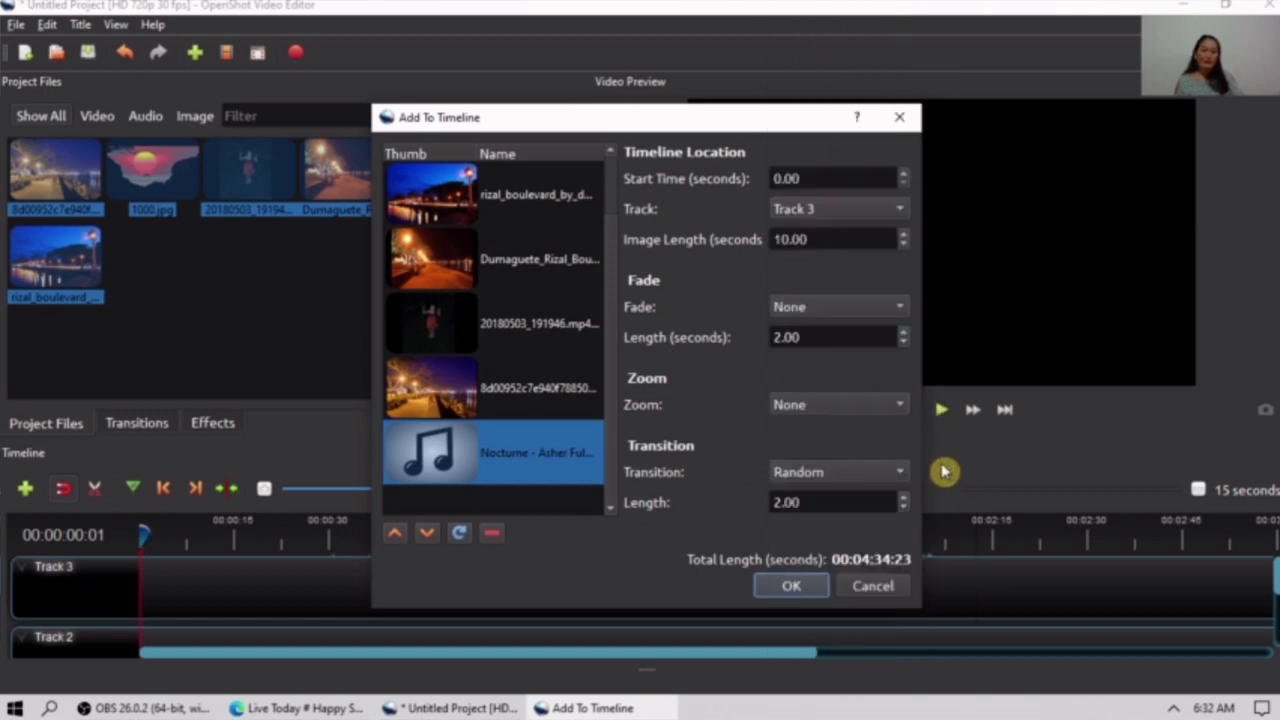
pyautogui.click(812, 586)
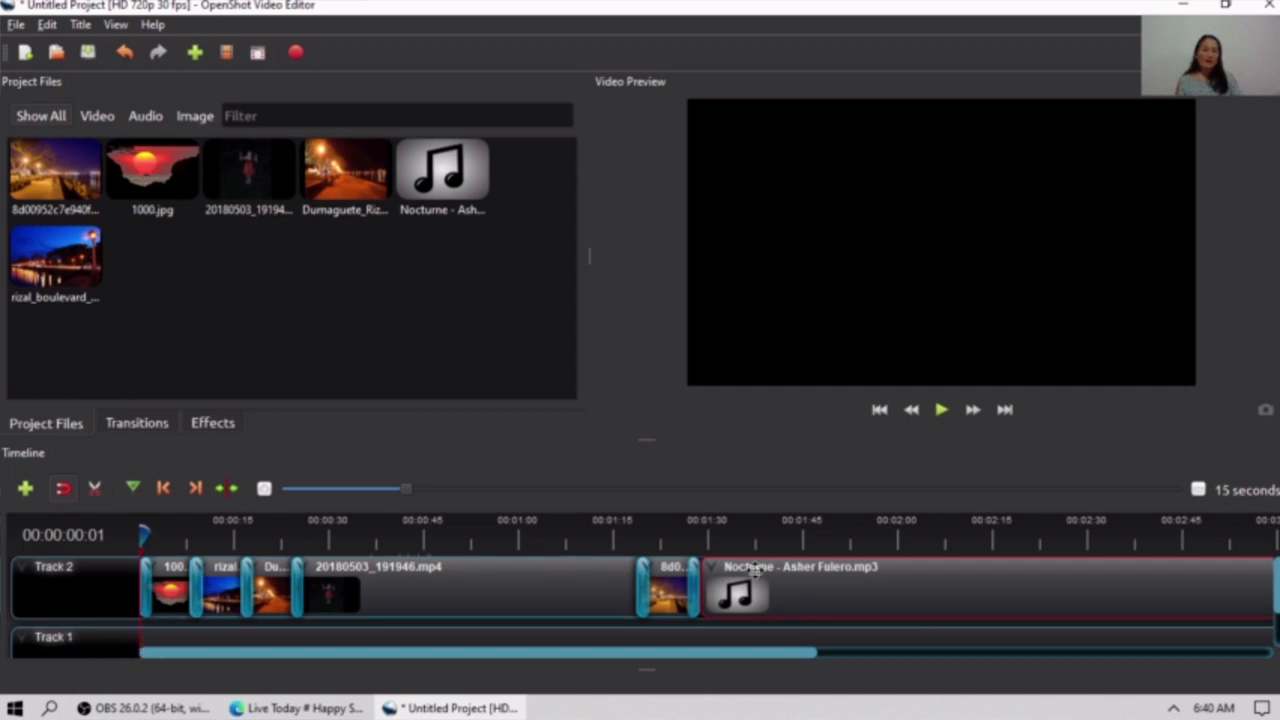
# Move the Nocturne audio clip to the start of Track 1 and slice it at about 00:00:26, near the start of the 20180503_191946.mp4 clip.
pyautogui.moveTo(886, 590); pyautogui.dragTo(255, 625)
pyautogui.moveTo(1276, 612); pyautogui.dragTo(1276, 570)
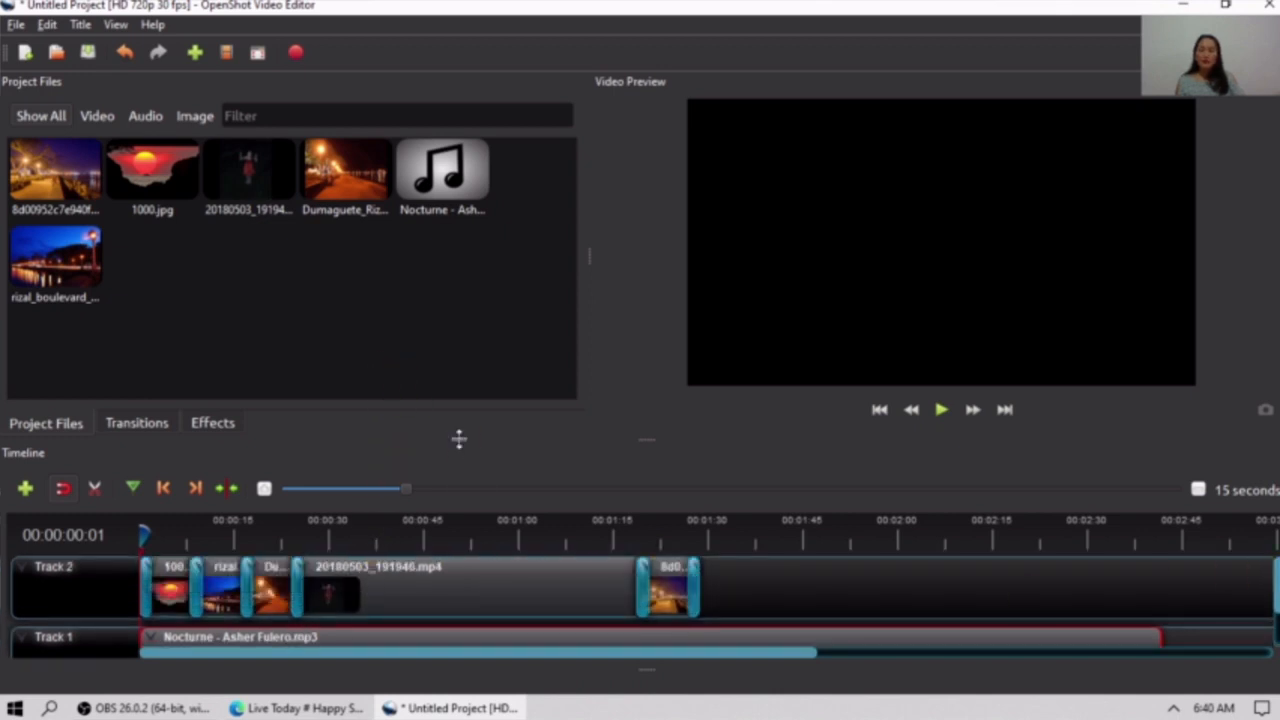
pyautogui.moveTo(143, 534); pyautogui.dragTo(304, 534)
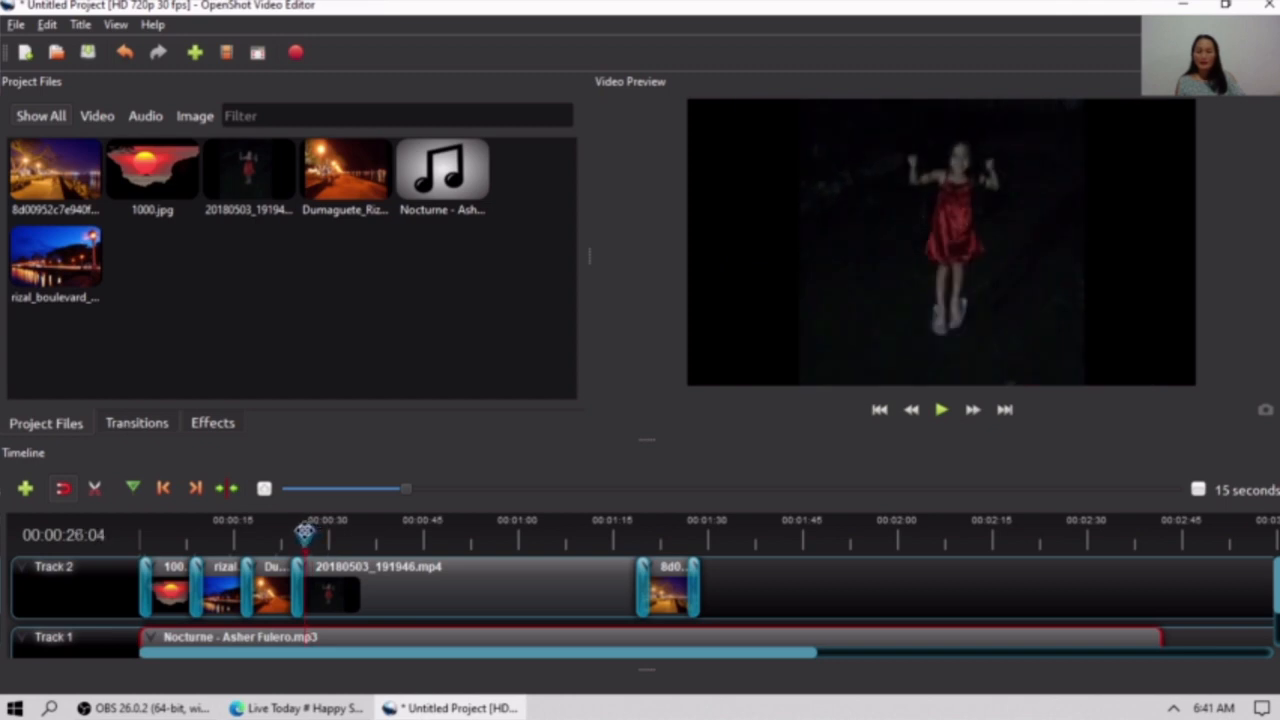
pyautogui.click(97, 490)
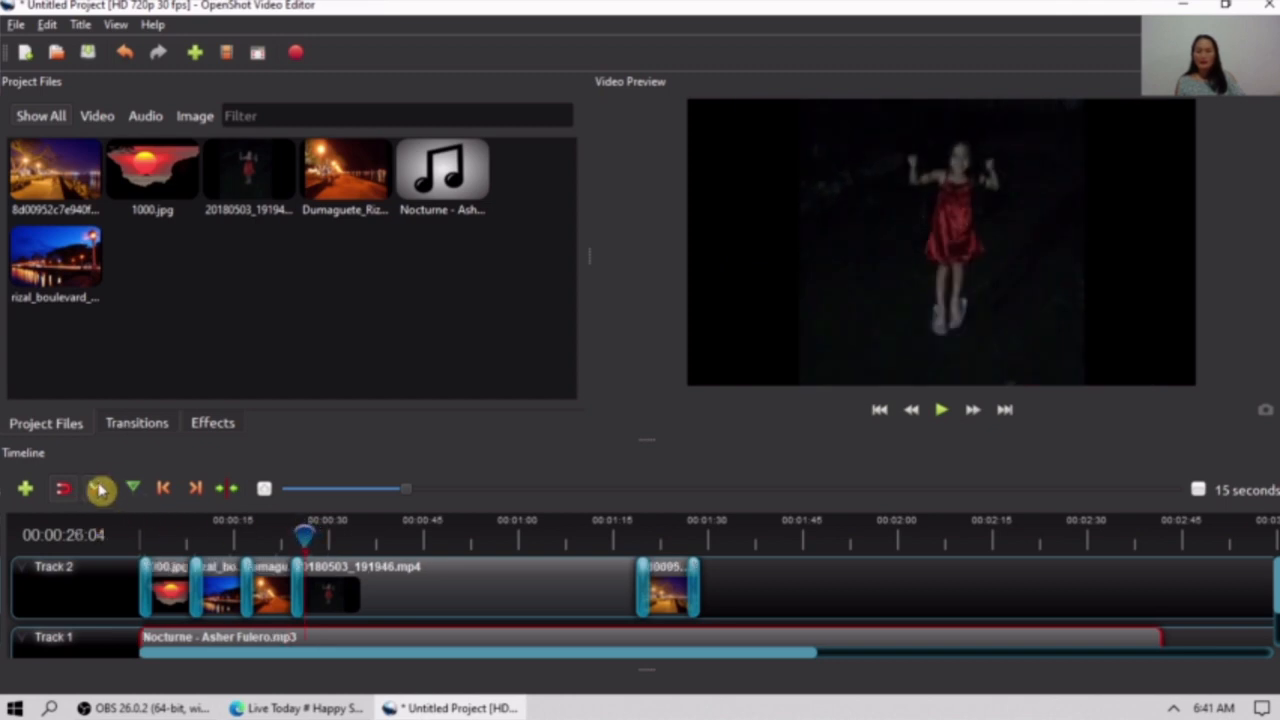
pyautogui.click(310, 637)
pyautogui.scroll(-1, 640, 600)
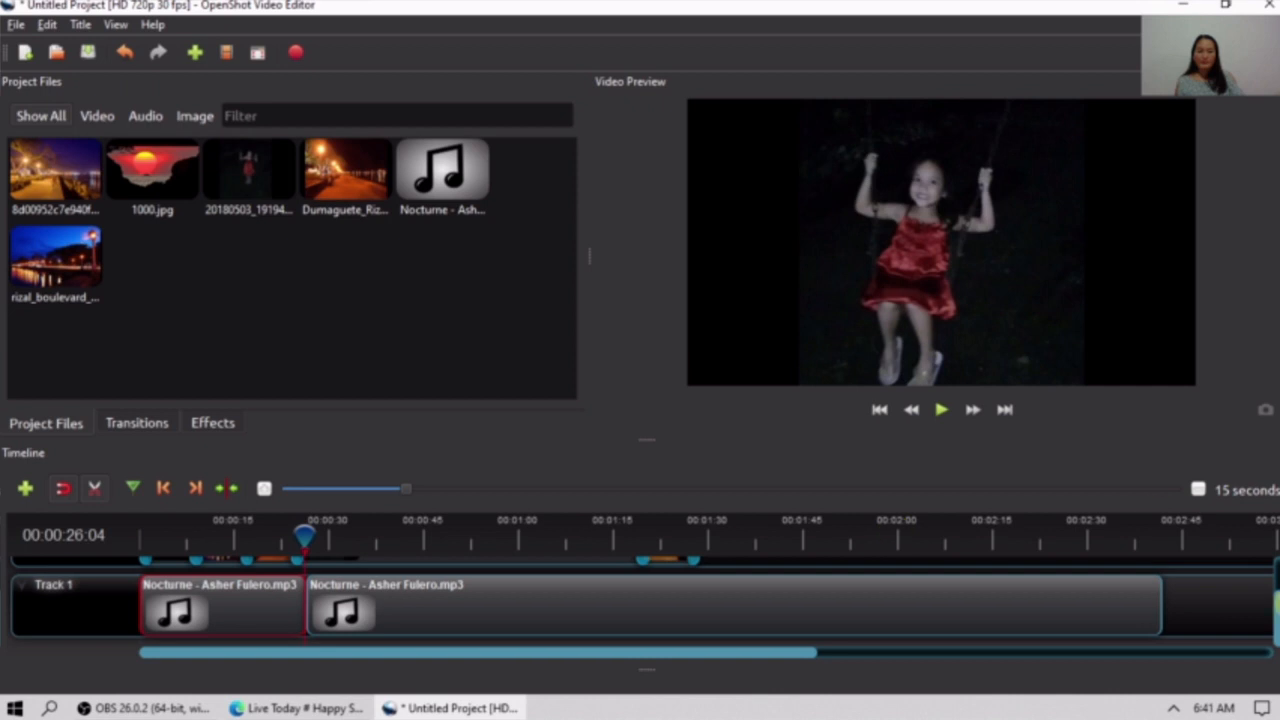
# Slice the Nocturne audio on Track 1 again at about 00:01:18, where the mp4 video ends and the last image begins.
pyautogui.scroll(1, 1270, 600)
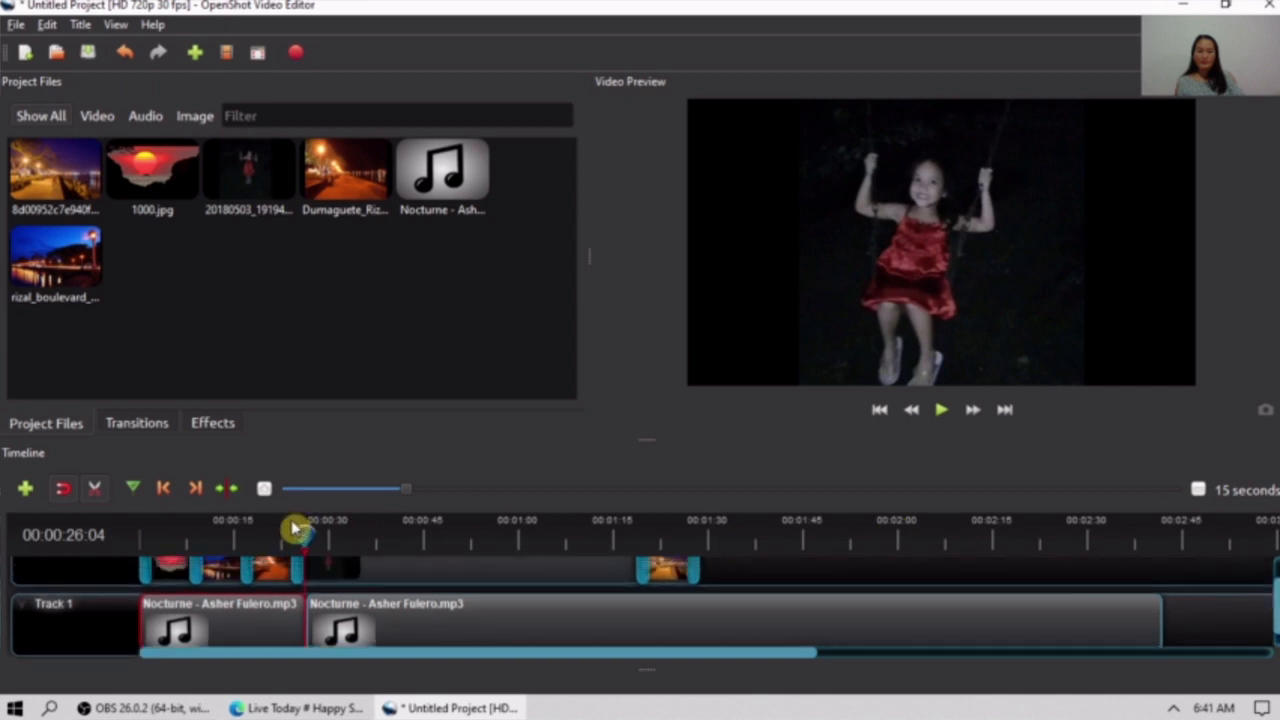
pyautogui.moveTo(303, 530); pyautogui.dragTo(646, 537)
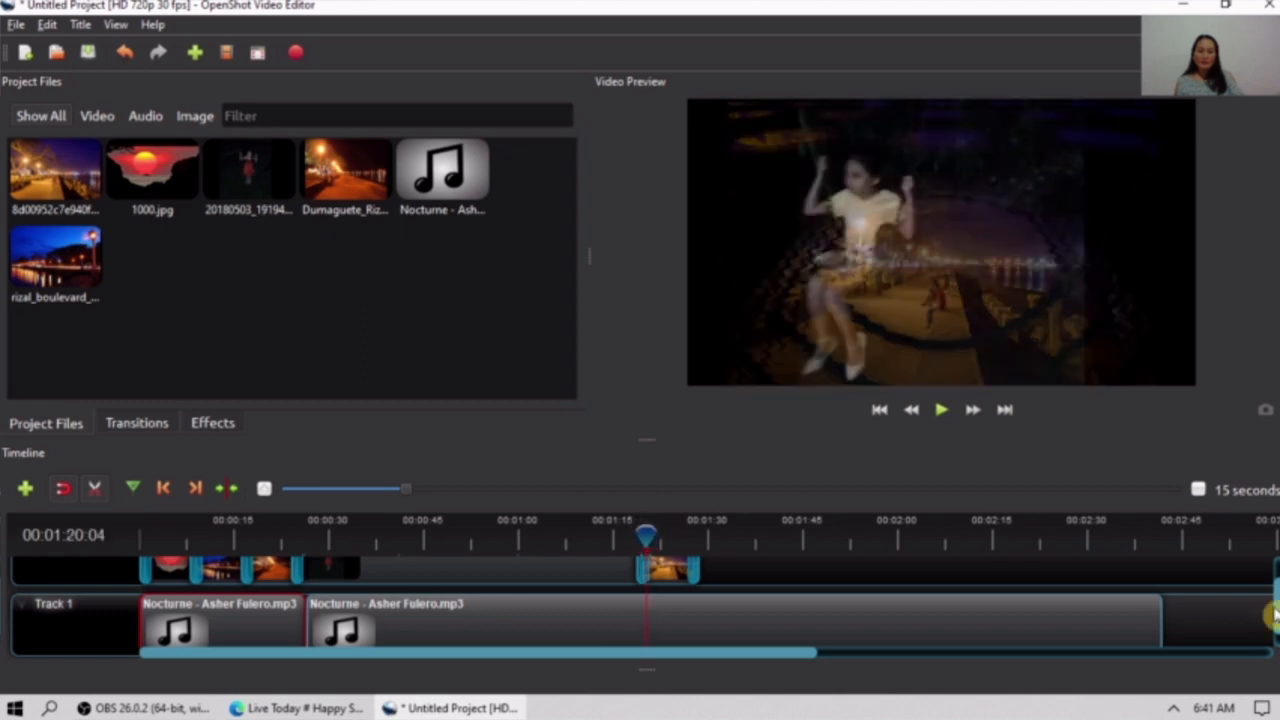
pyautogui.moveTo(1276, 615); pyautogui.dragTo(1276, 590)
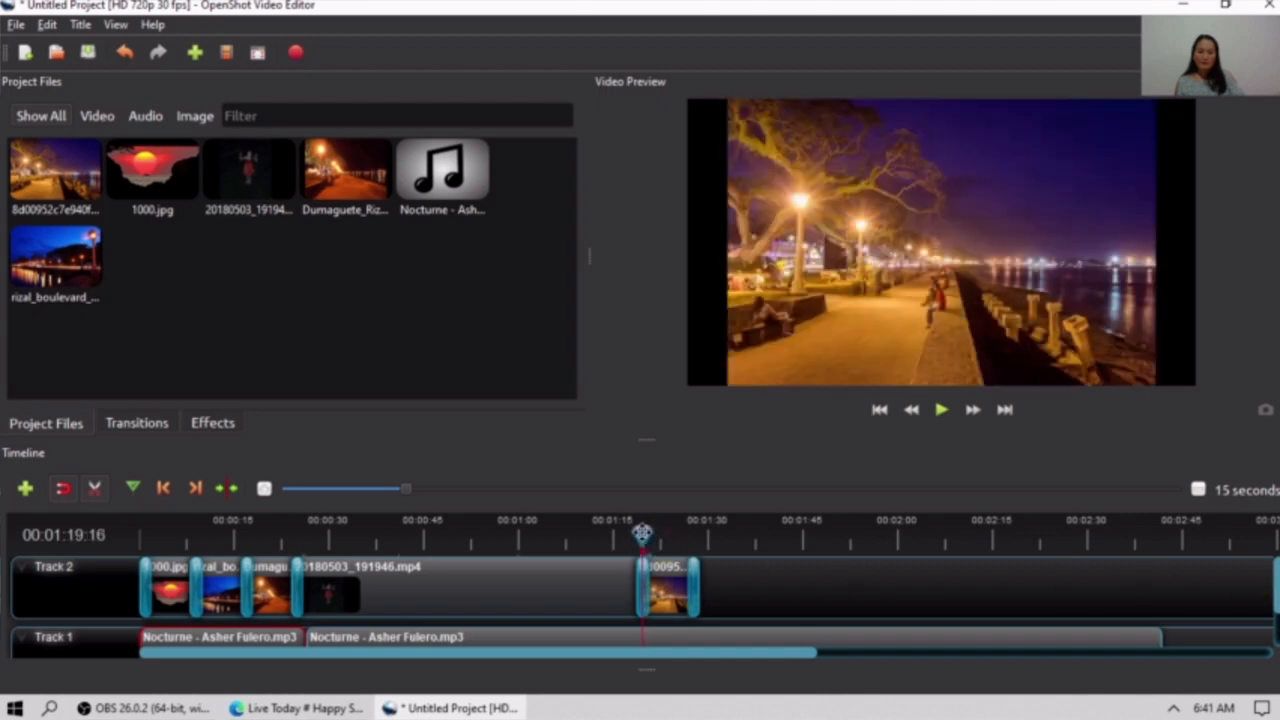
pyautogui.moveTo(641, 534); pyautogui.dragTo(637, 534)
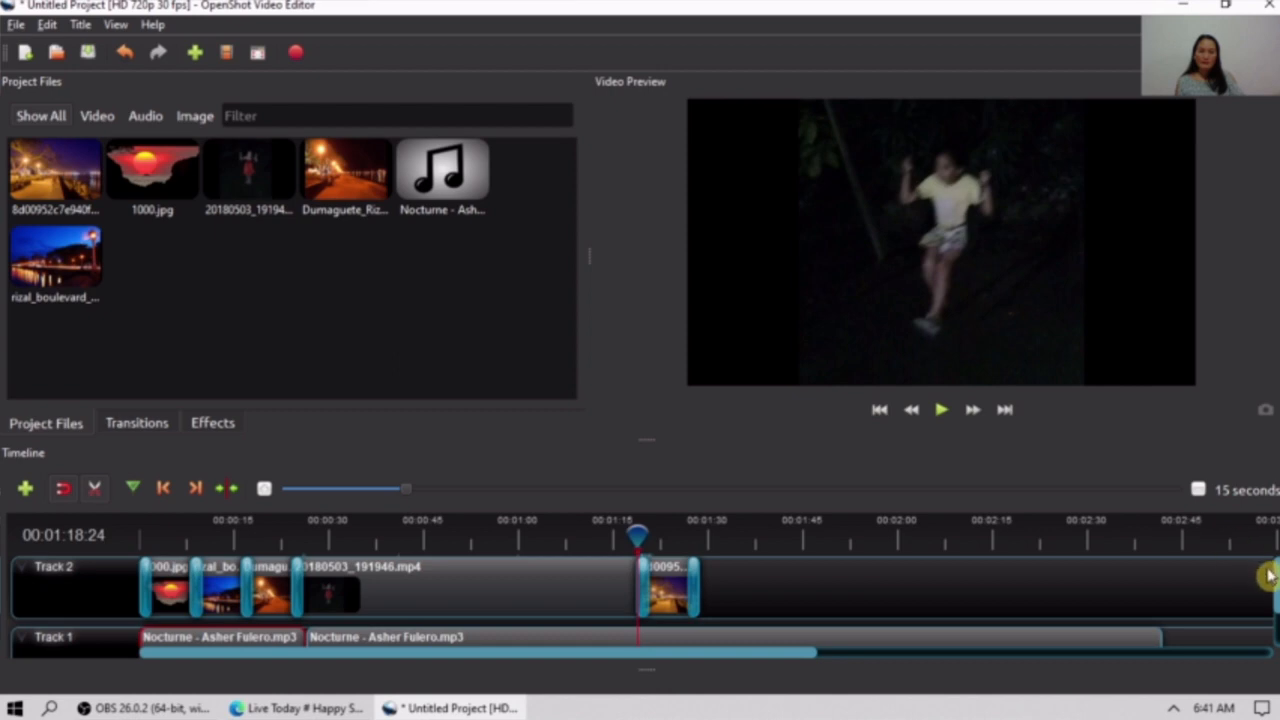
pyautogui.scroll(-2, 1276, 586)
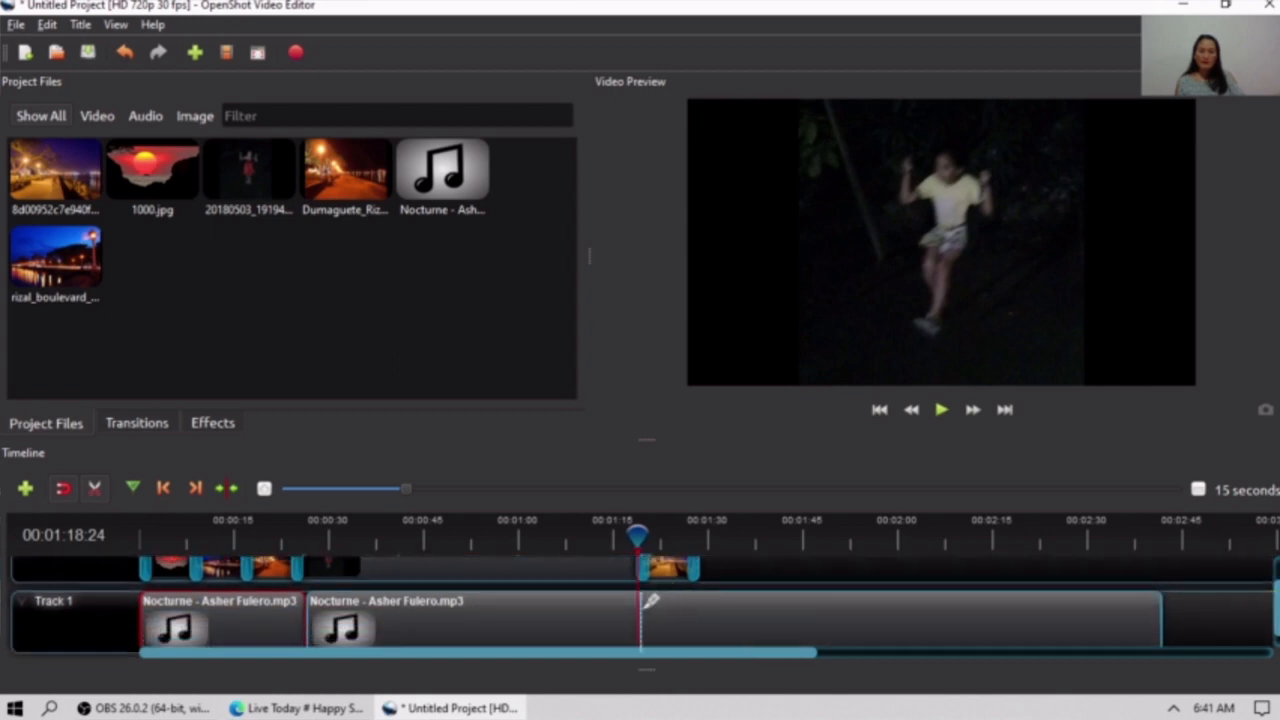
pyautogui.click(638, 592)
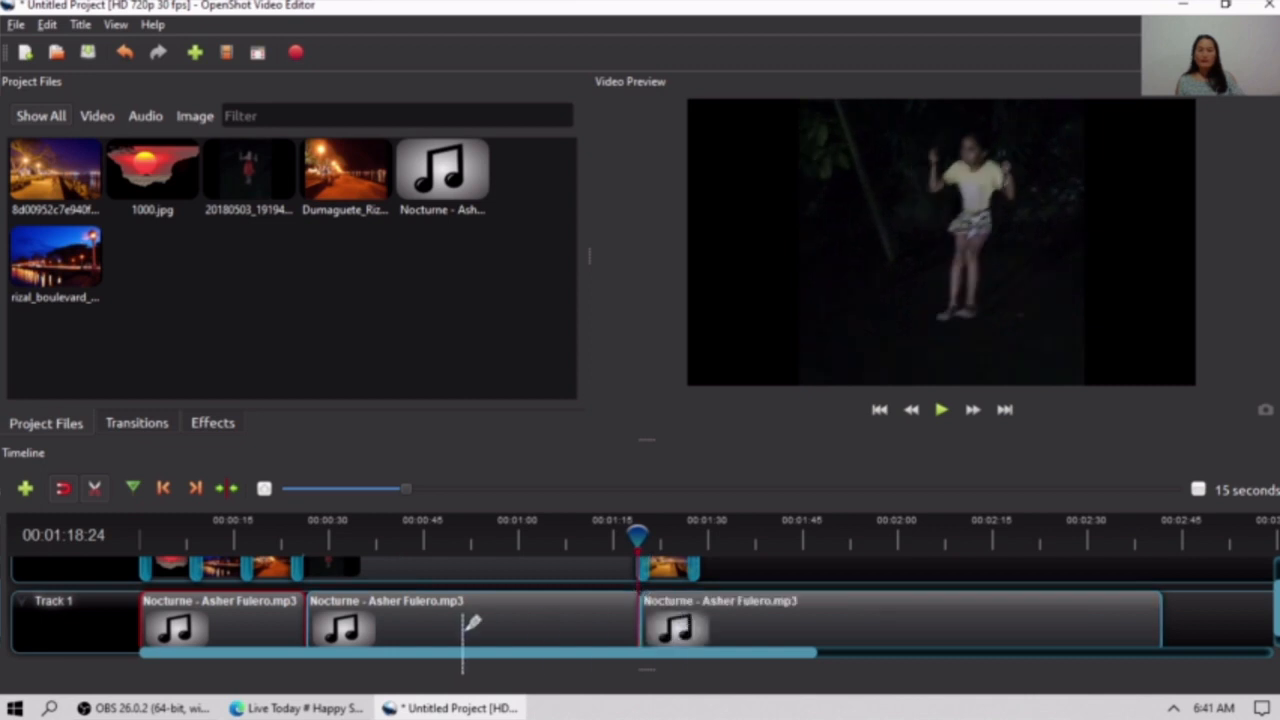
pyautogui.click(127, 497)
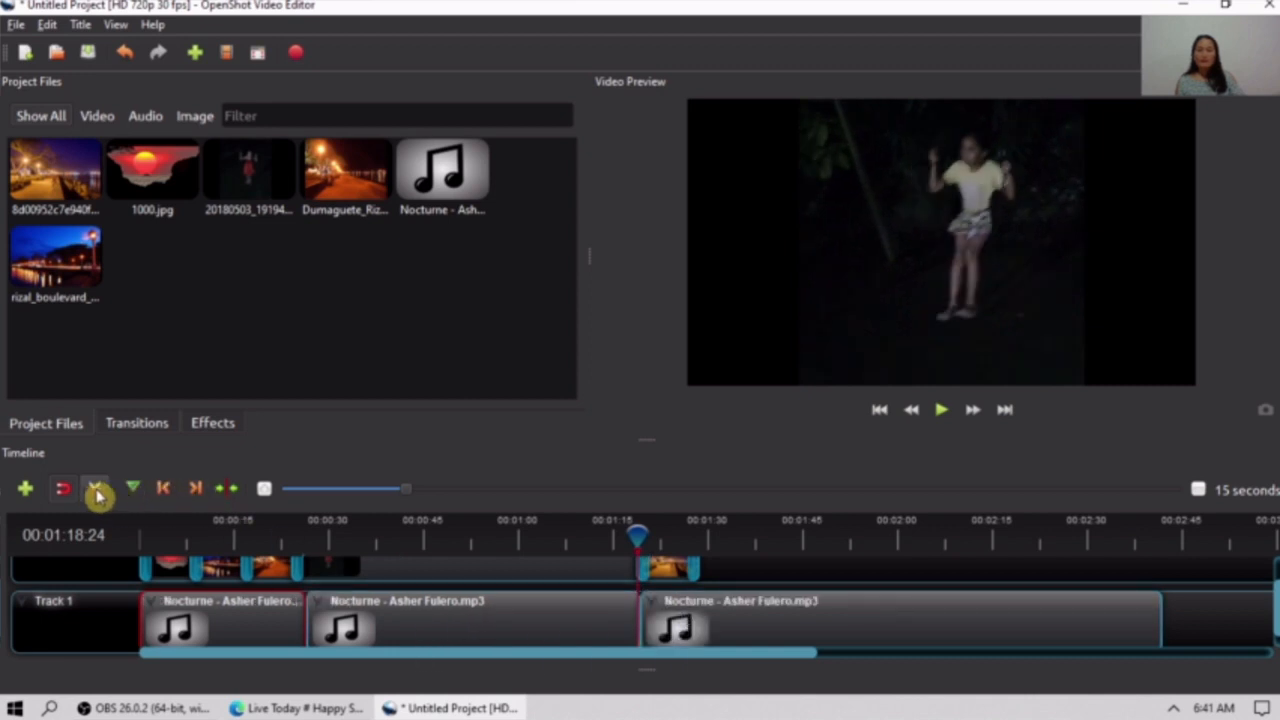
# Remove the middle section of the Nocturne audio that lies beneath the mp4 video.
pyautogui.click(469, 605)
pyautogui.rightClick(469, 607)
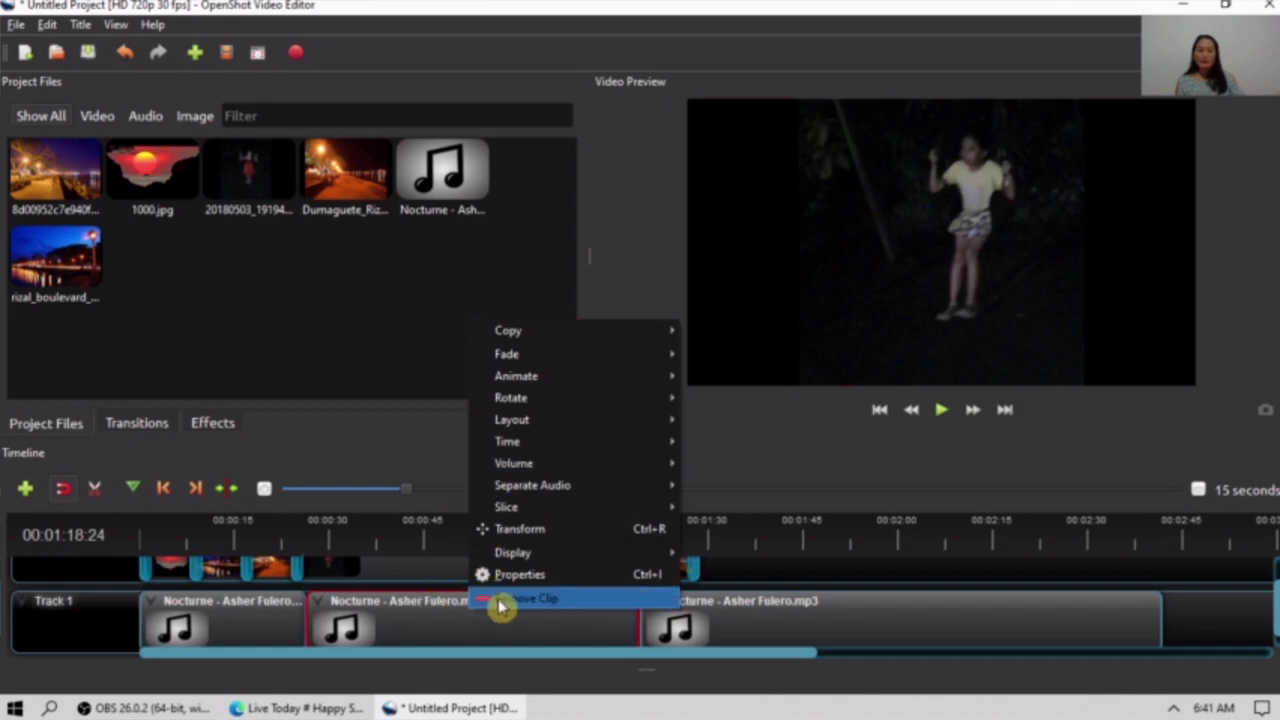
pyautogui.click(498, 600)
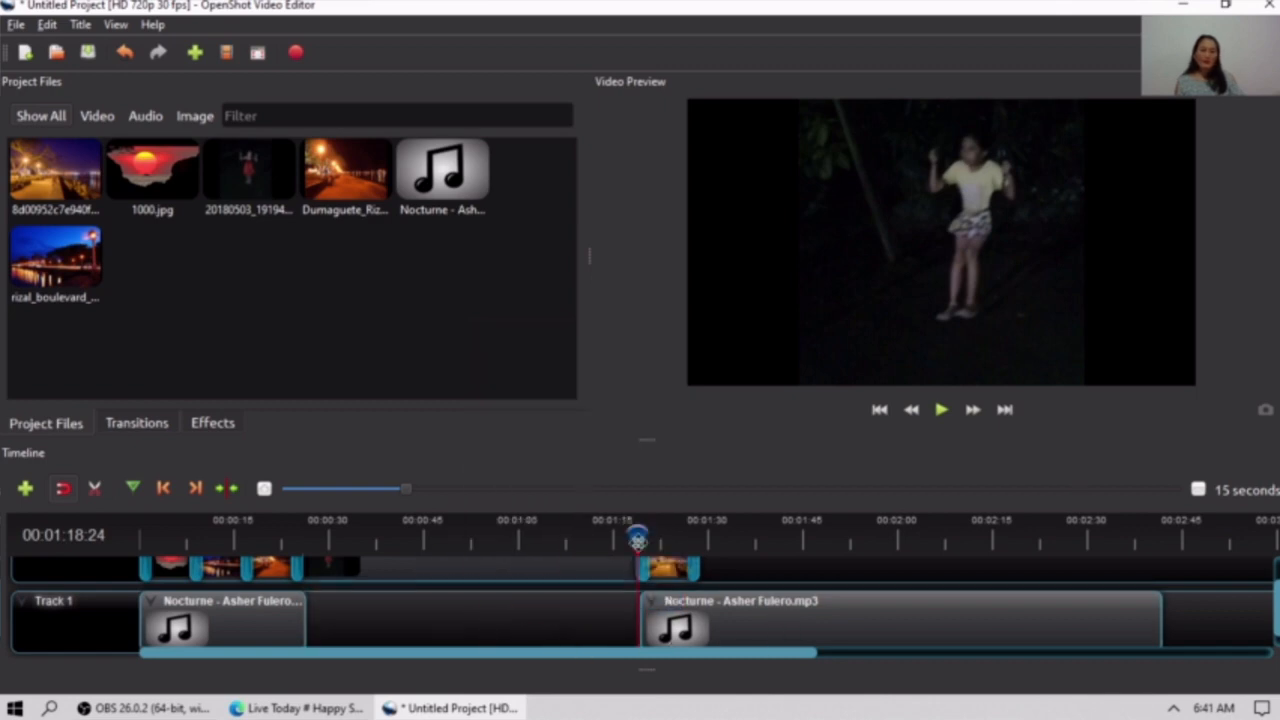
# Slice the remaining Nocturne audio at about 00:01:30, just past the end of the last image.
pyautogui.moveTo(636, 535); pyautogui.dragTo(708, 540)
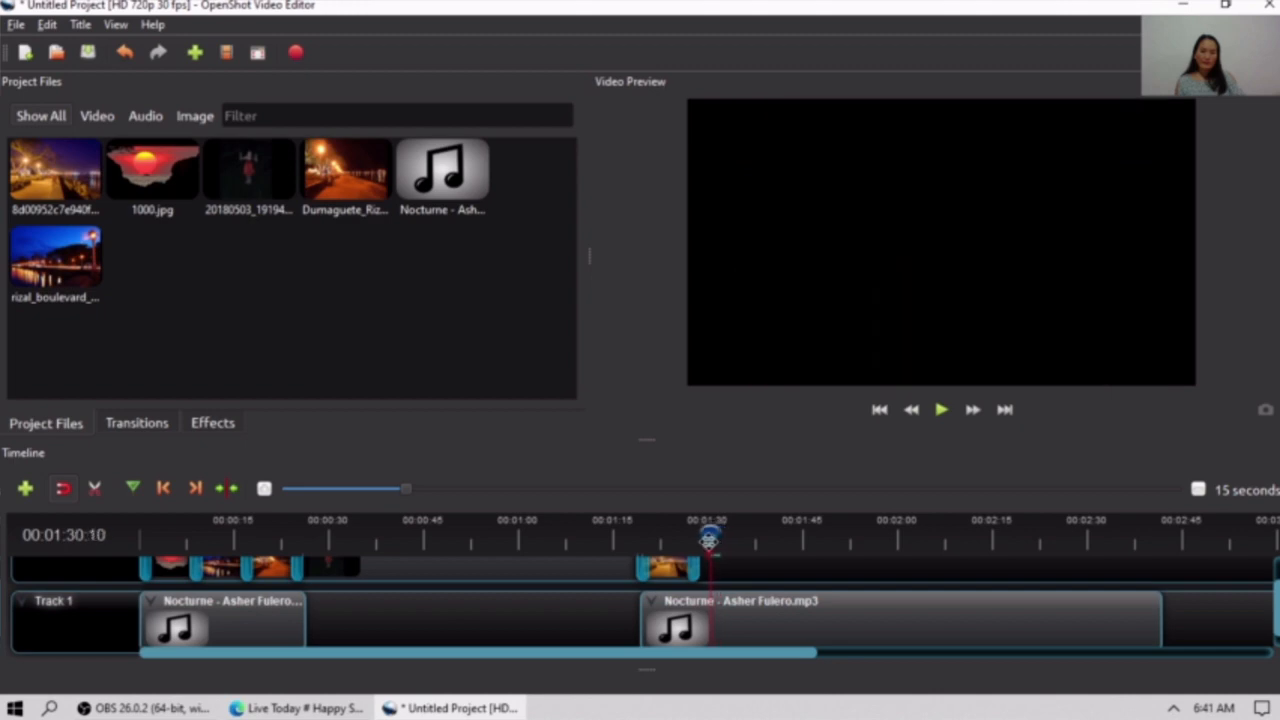
pyautogui.click(94, 488)
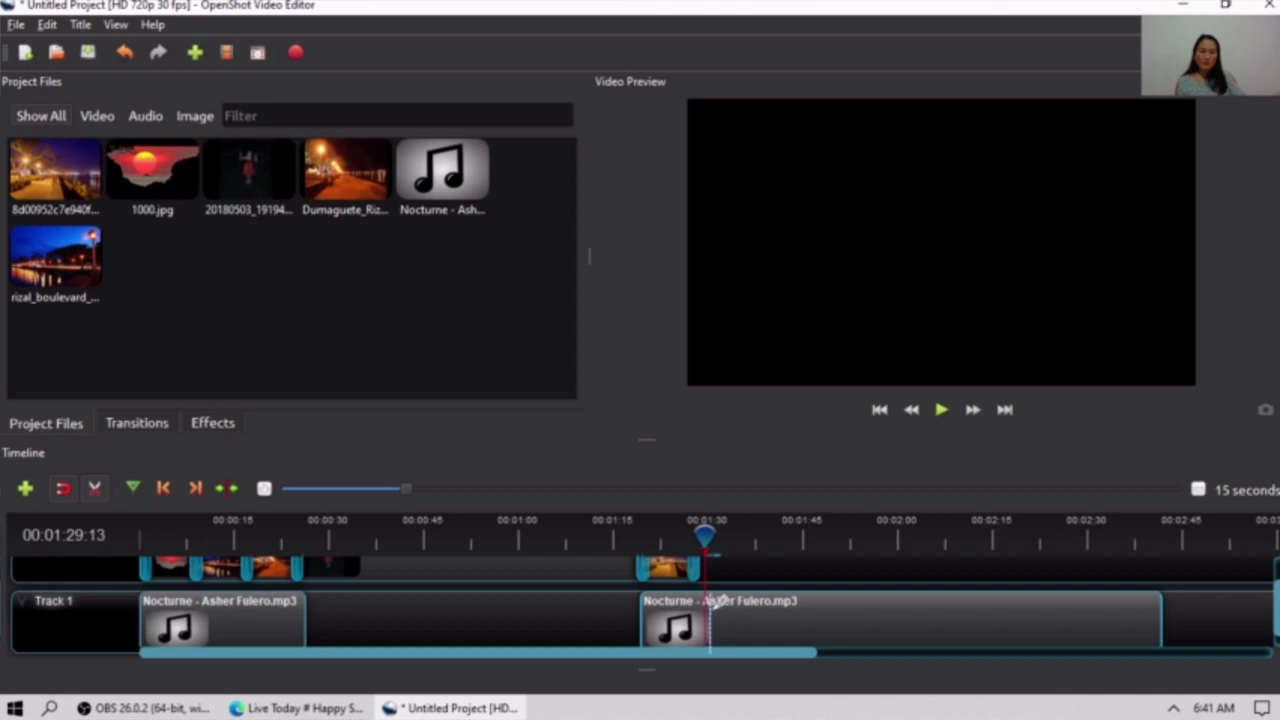
pyautogui.click(712, 602)
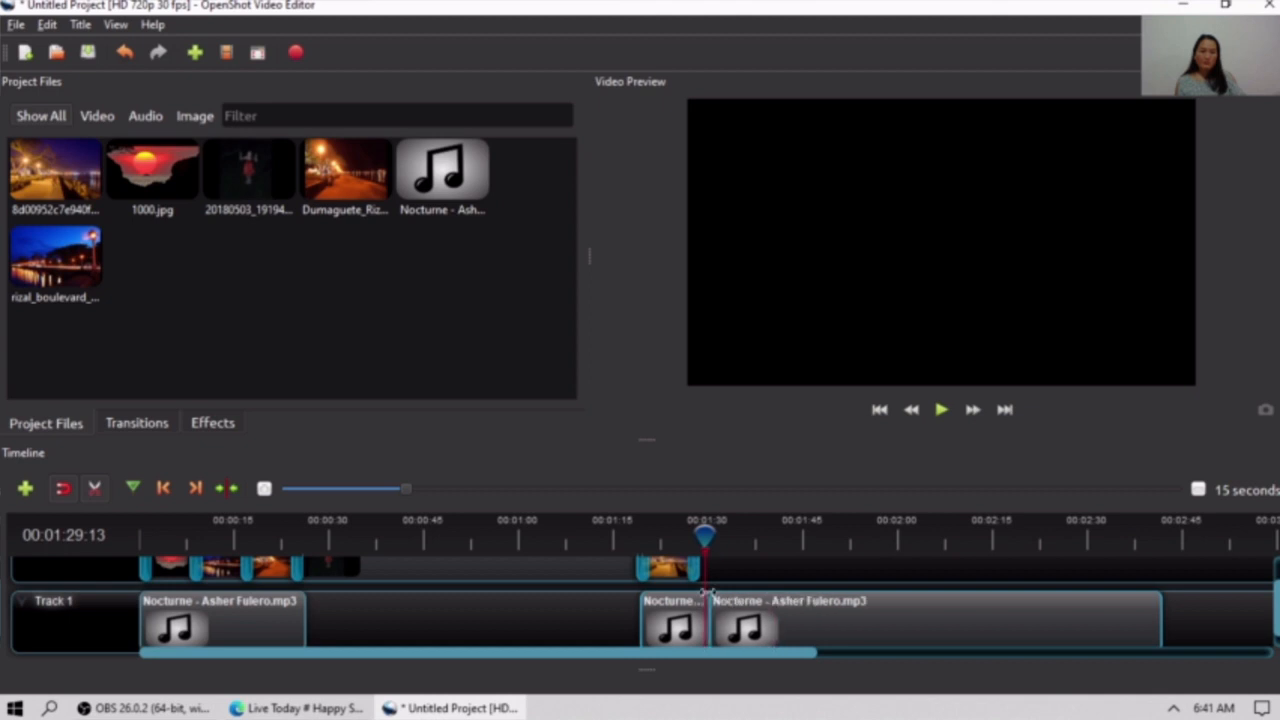
pyautogui.click(94, 488)
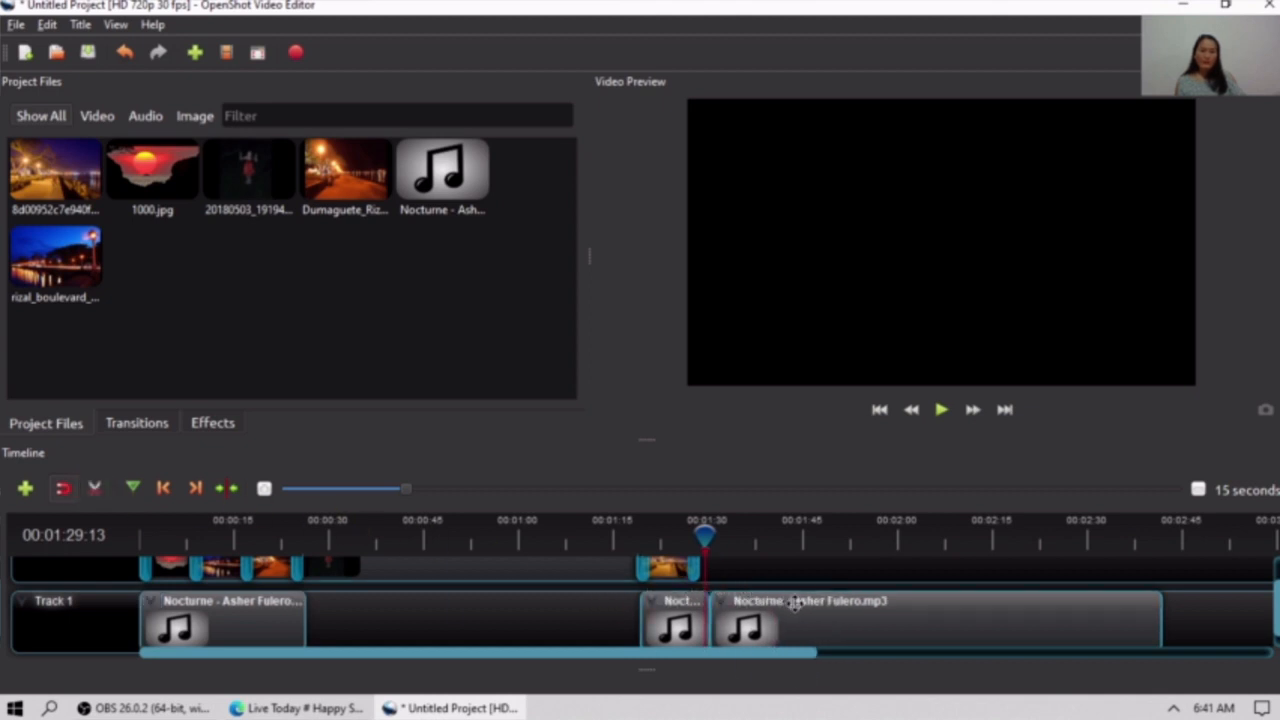
# Remove the trailing Nocturne section and trim the short piece before it to end with the last image on Track 2.
pyautogui.rightClick(797, 603)
pyautogui.click(832, 595)
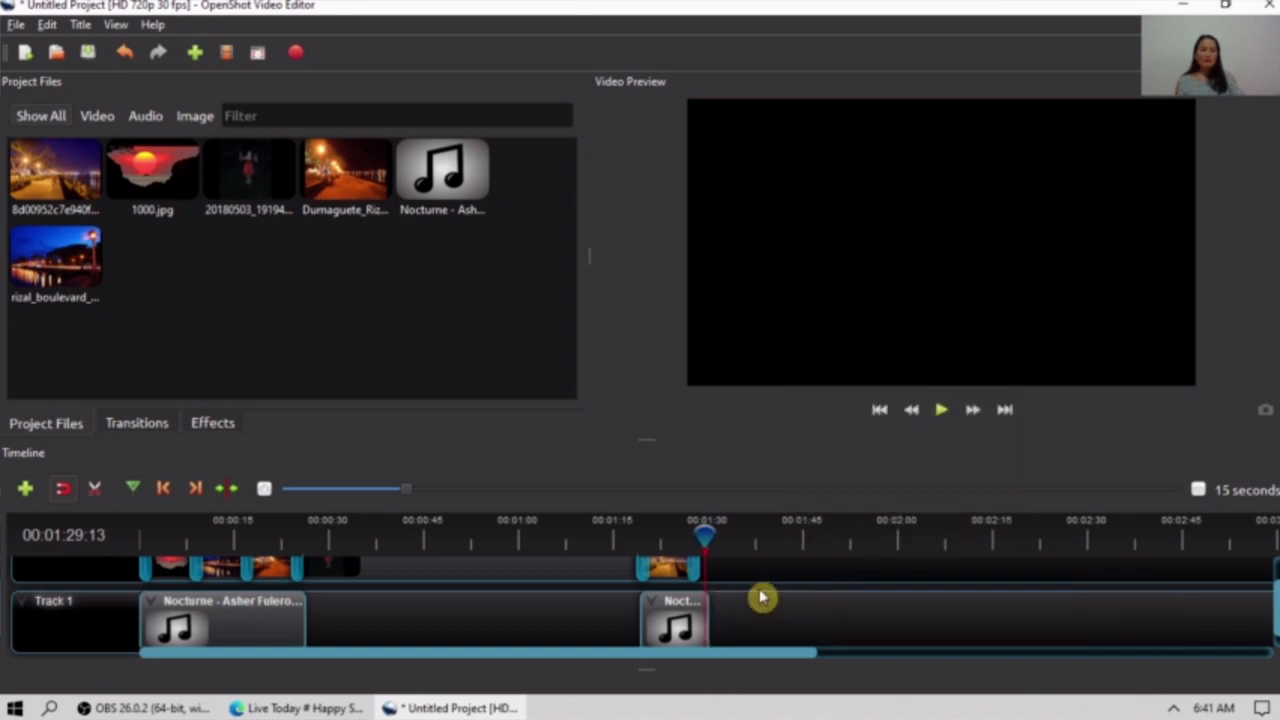
pyautogui.moveTo(710, 608); pyautogui.dragTo(700, 597)
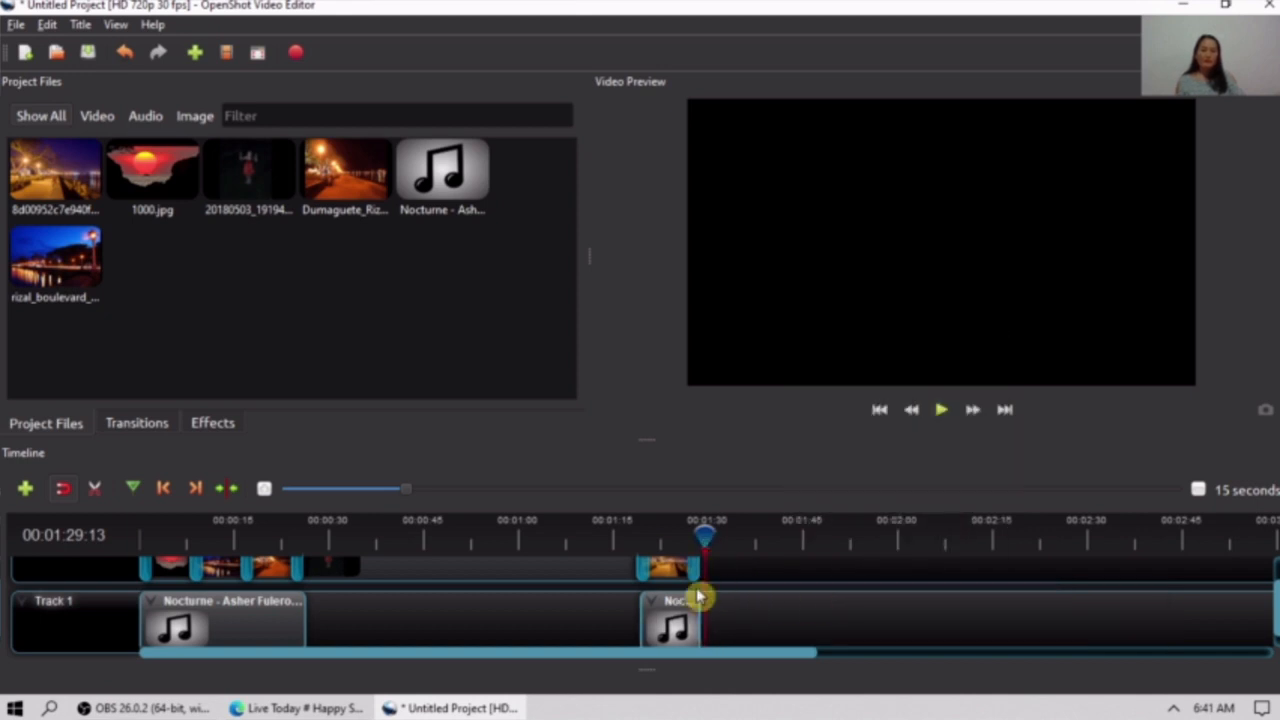
# Play the project from the beginning and skip ahead to about 00:00:55 within the mp4 video.
pyautogui.click(877, 411)
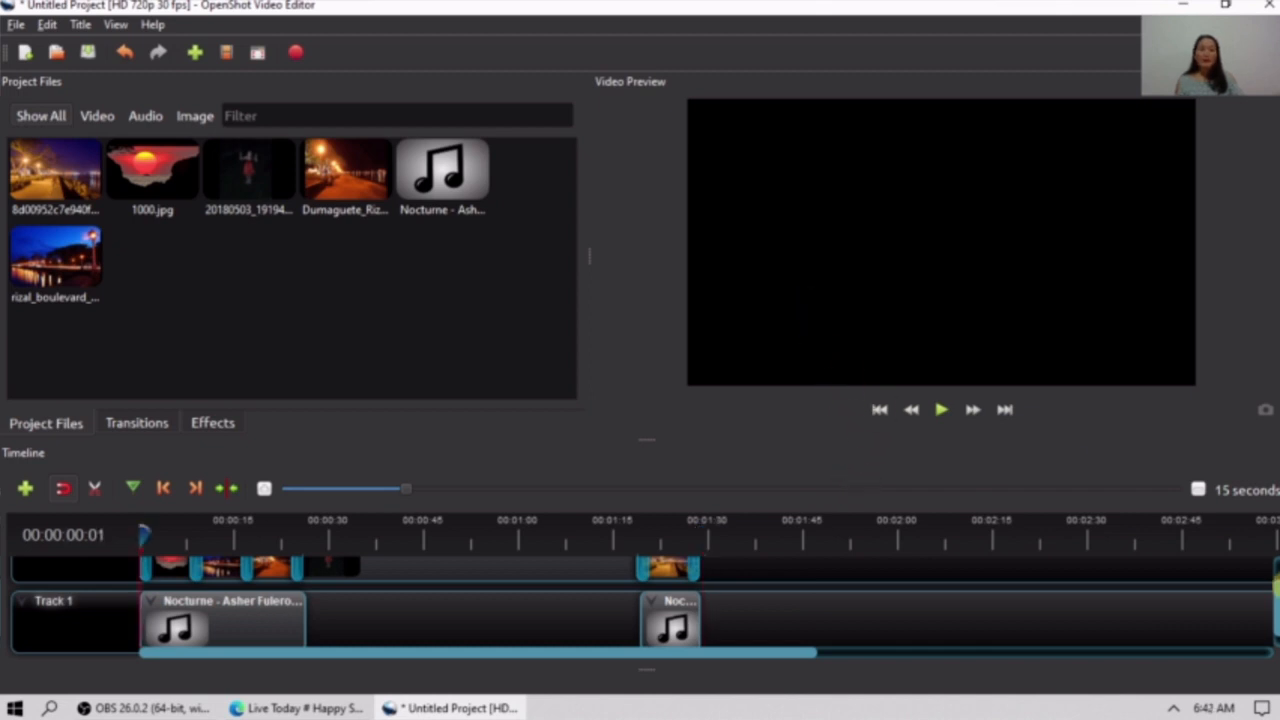
pyautogui.moveTo(1276, 612); pyautogui.dragTo(1274, 567)
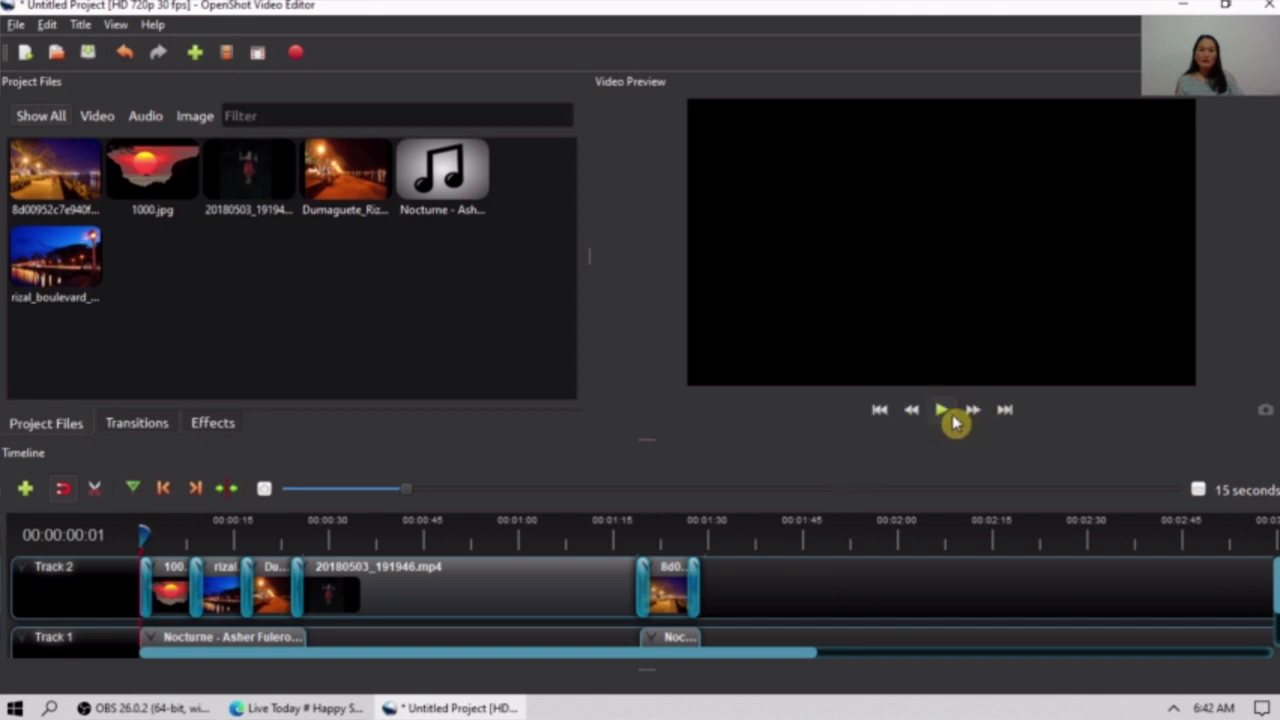
pyautogui.click(950, 416)
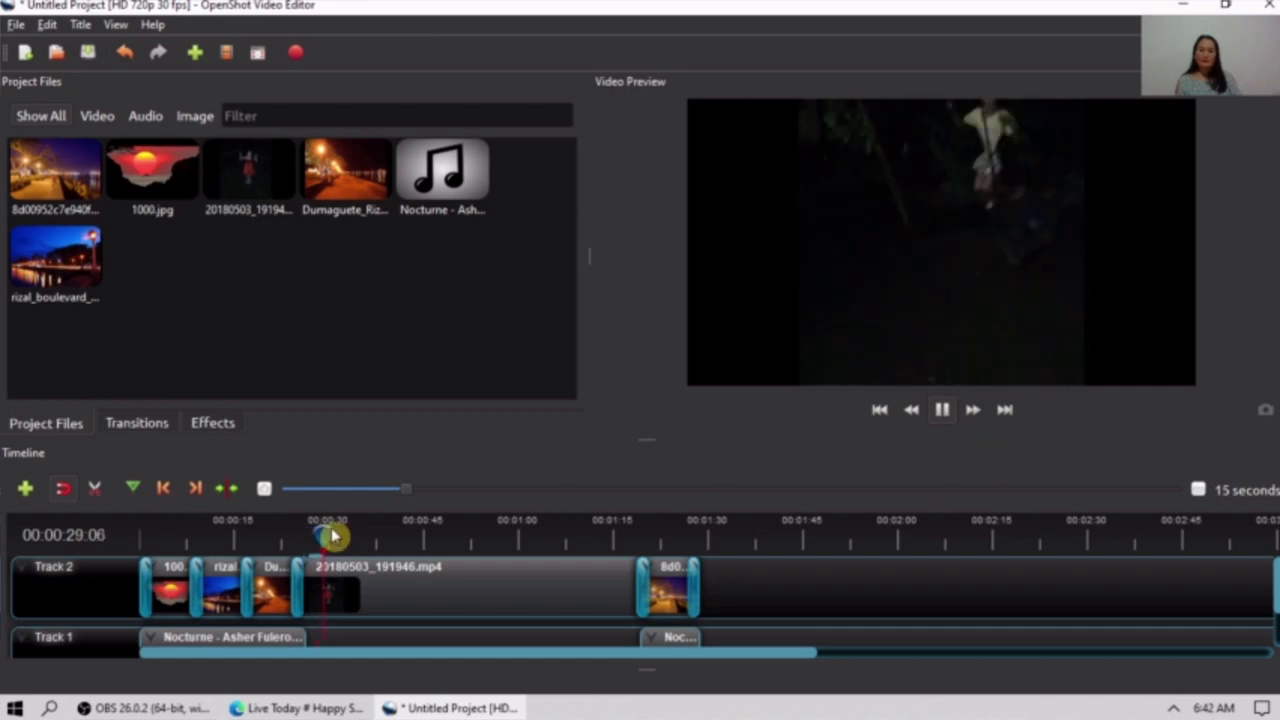
pyautogui.moveTo(322, 533); pyautogui.dragTo(490, 536)
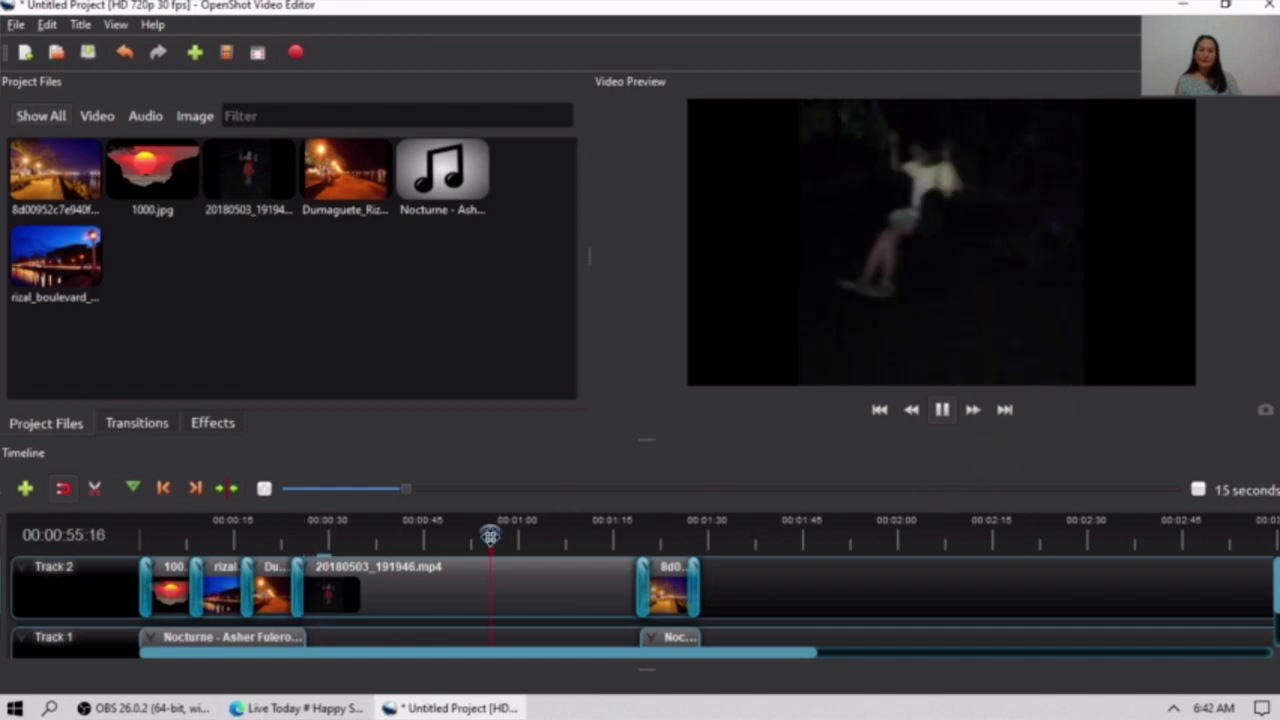
# Shorten the end of the last Nocturne audio piece slightly and replay the ending from about 00:01:25.
pyautogui.click(608, 612)
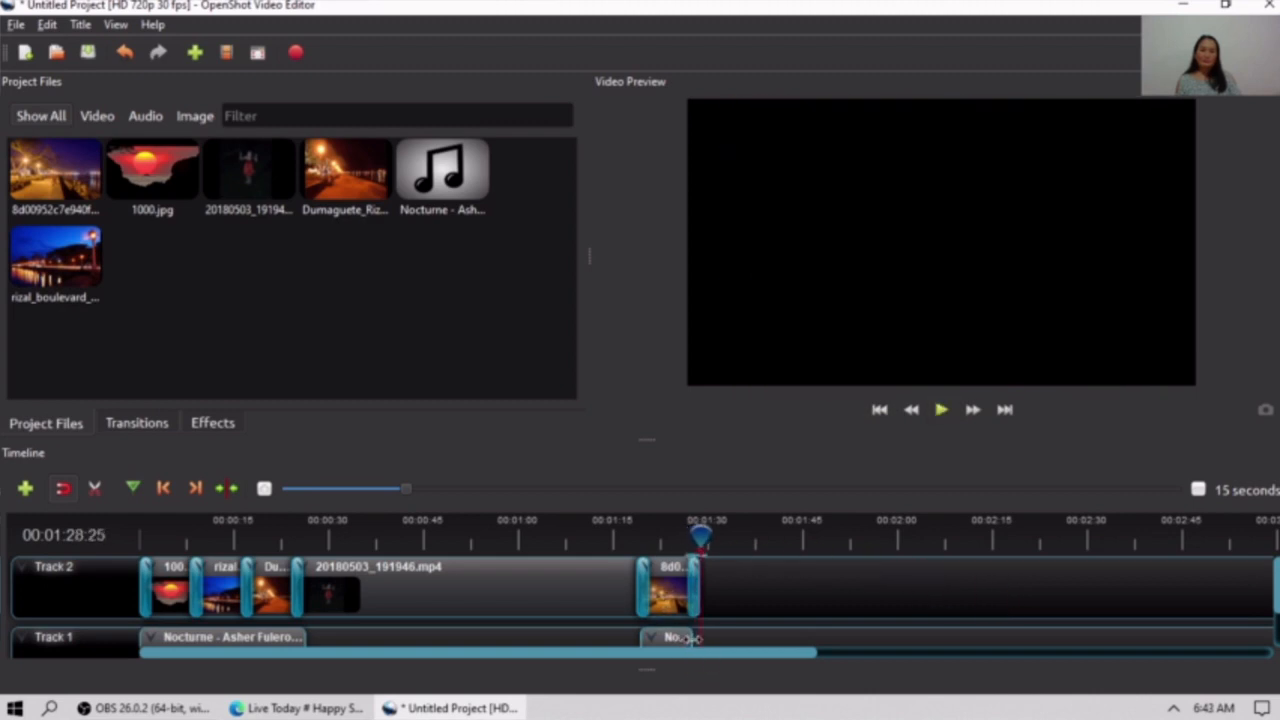
pyautogui.moveTo(700, 538); pyautogui.dragTo(678, 537)
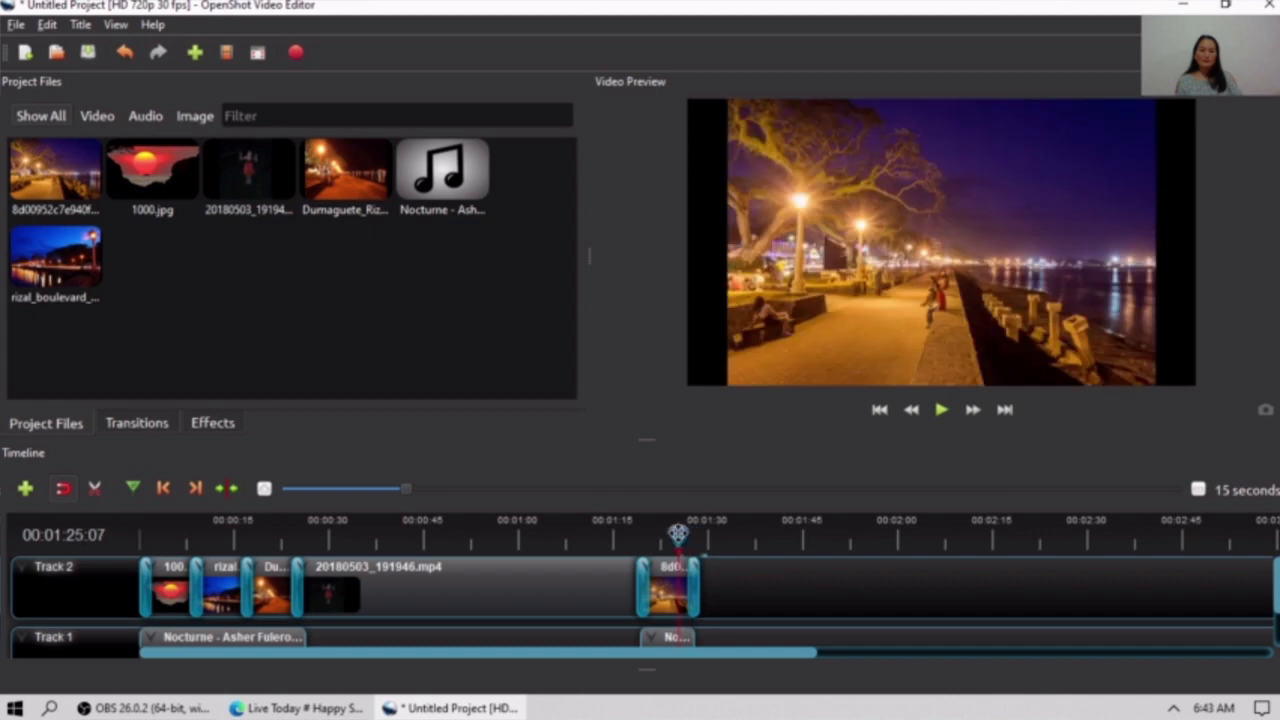
pyautogui.click(940, 428)
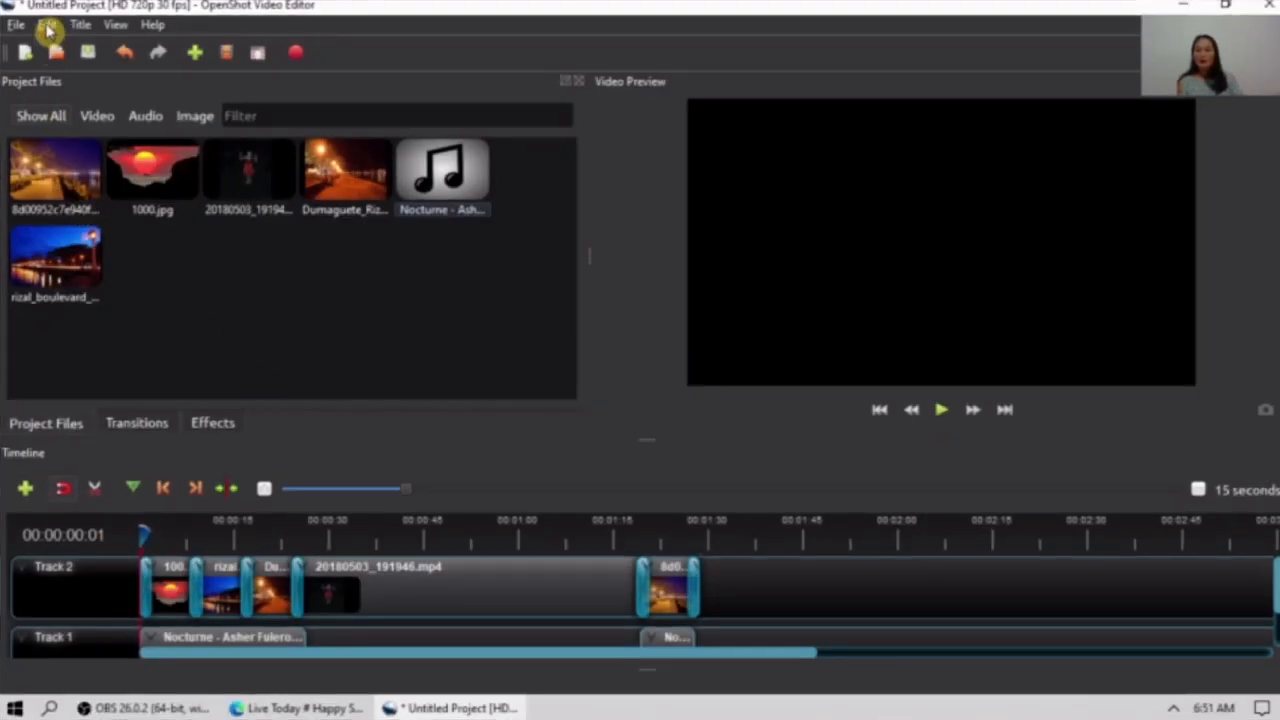
# Review the keyboard shortcuts in the application preferences and close them without changing anything.
pyautogui.click(48, 26)
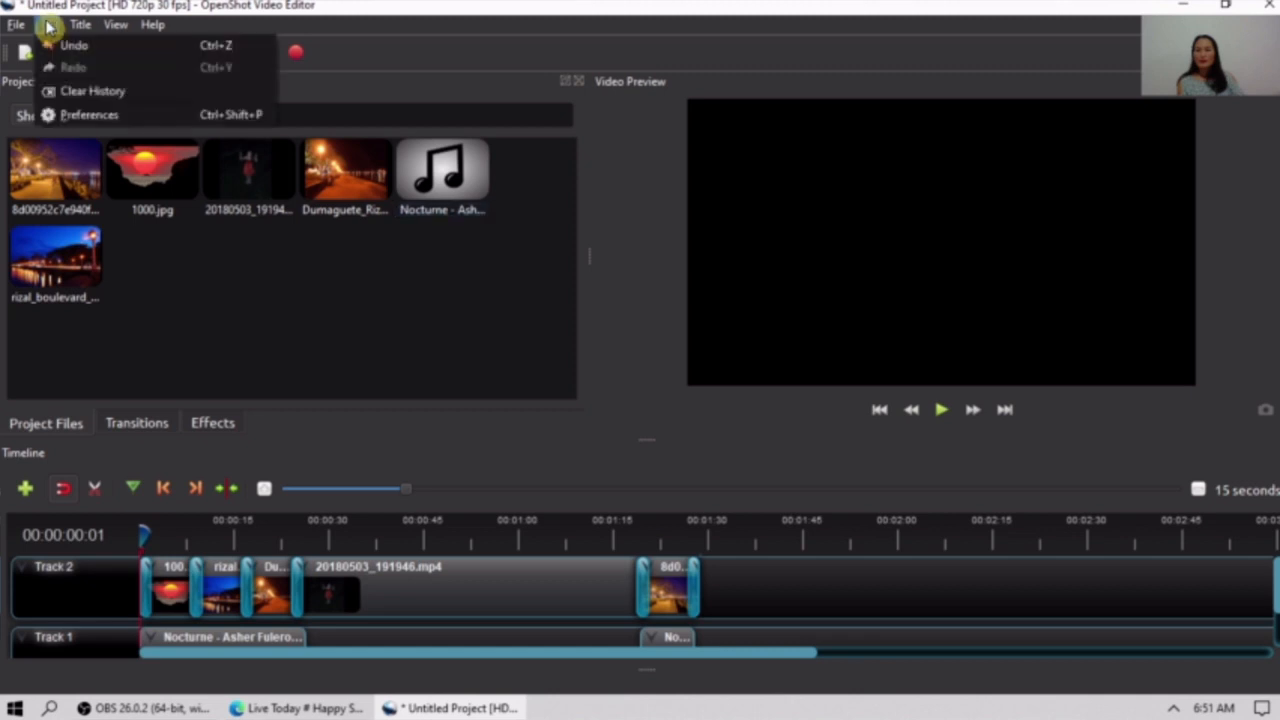
pyautogui.click(88, 114)
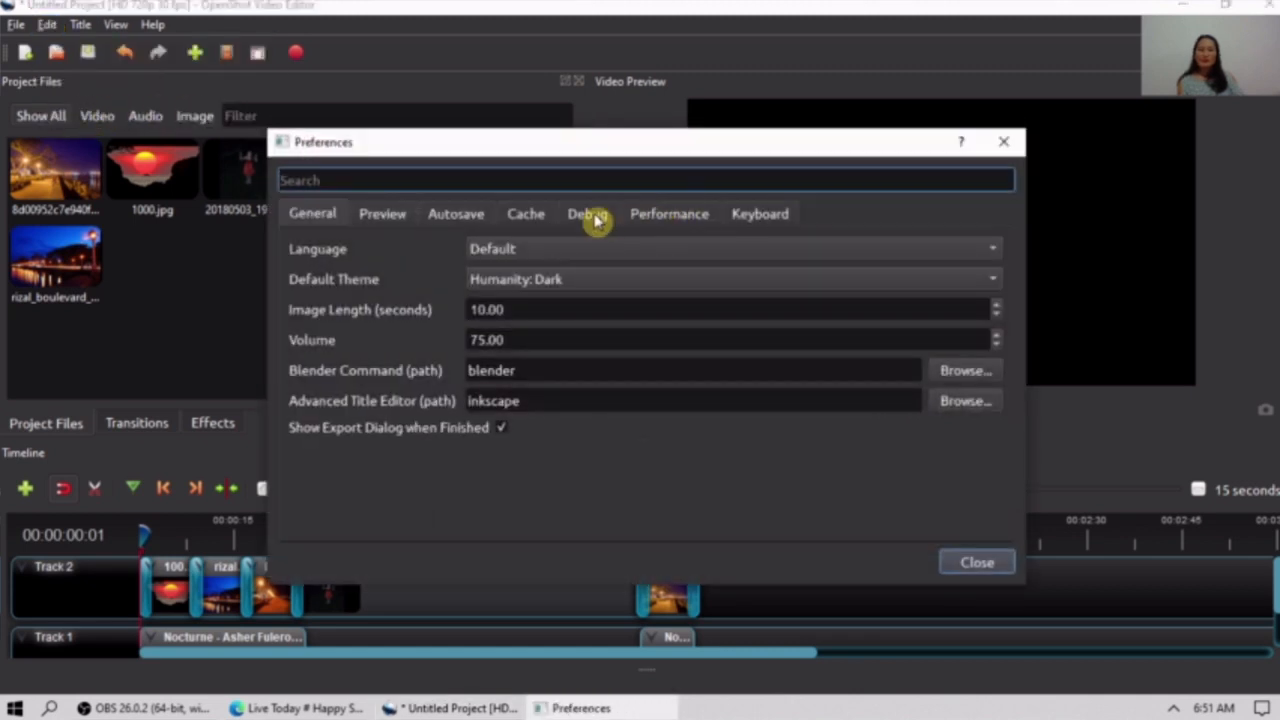
pyautogui.click(767, 218)
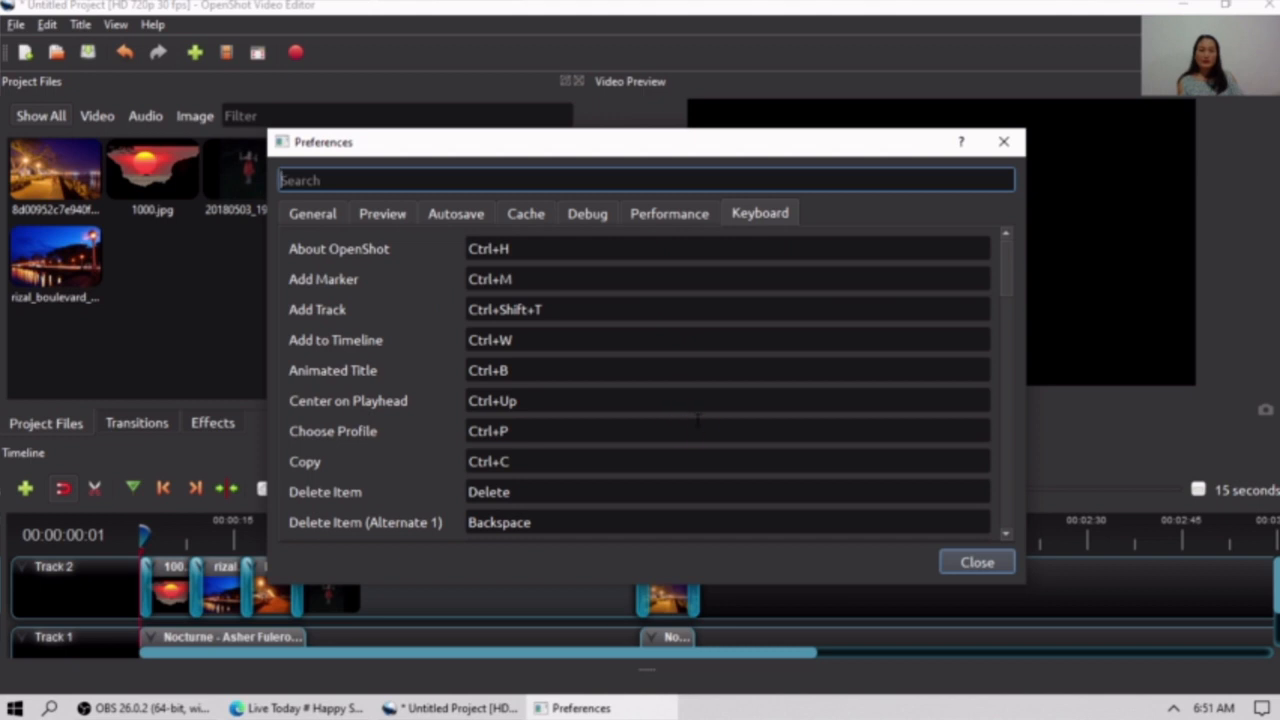
pyautogui.click(976, 563)
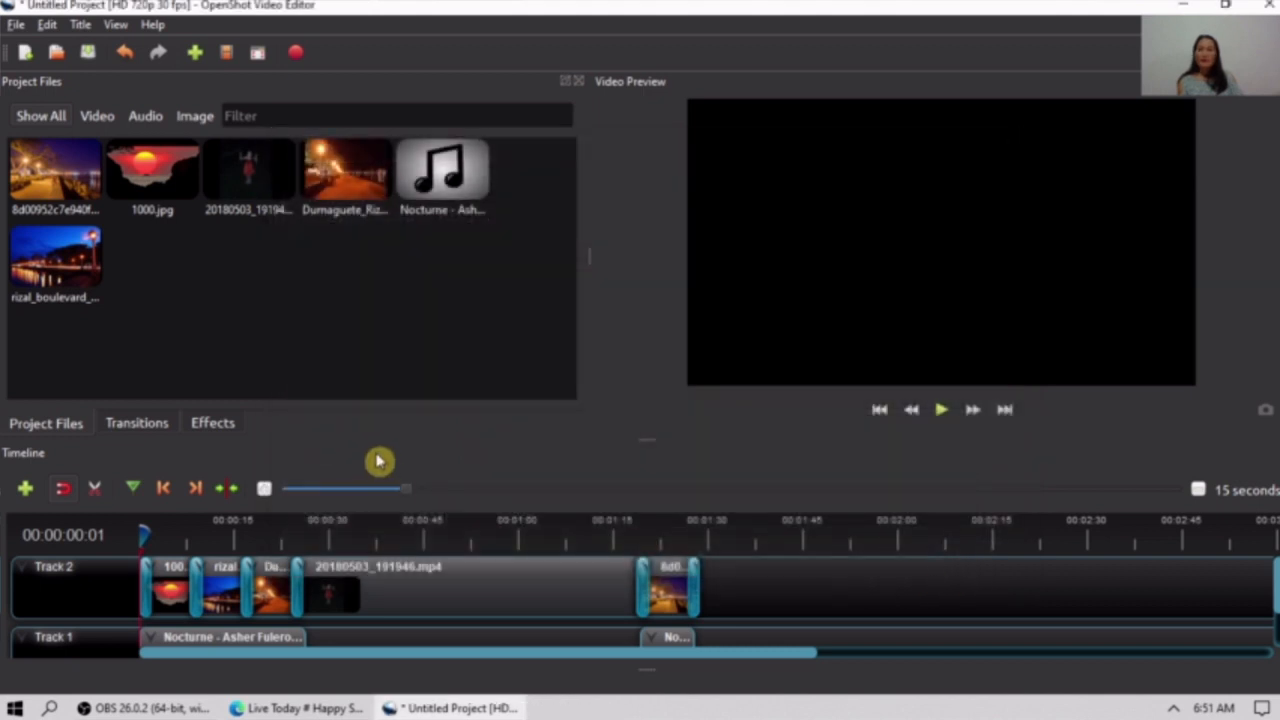
# Apply the Simple View layout to the workspace, and switch it to Advanced View.
pyautogui.click(116, 26)
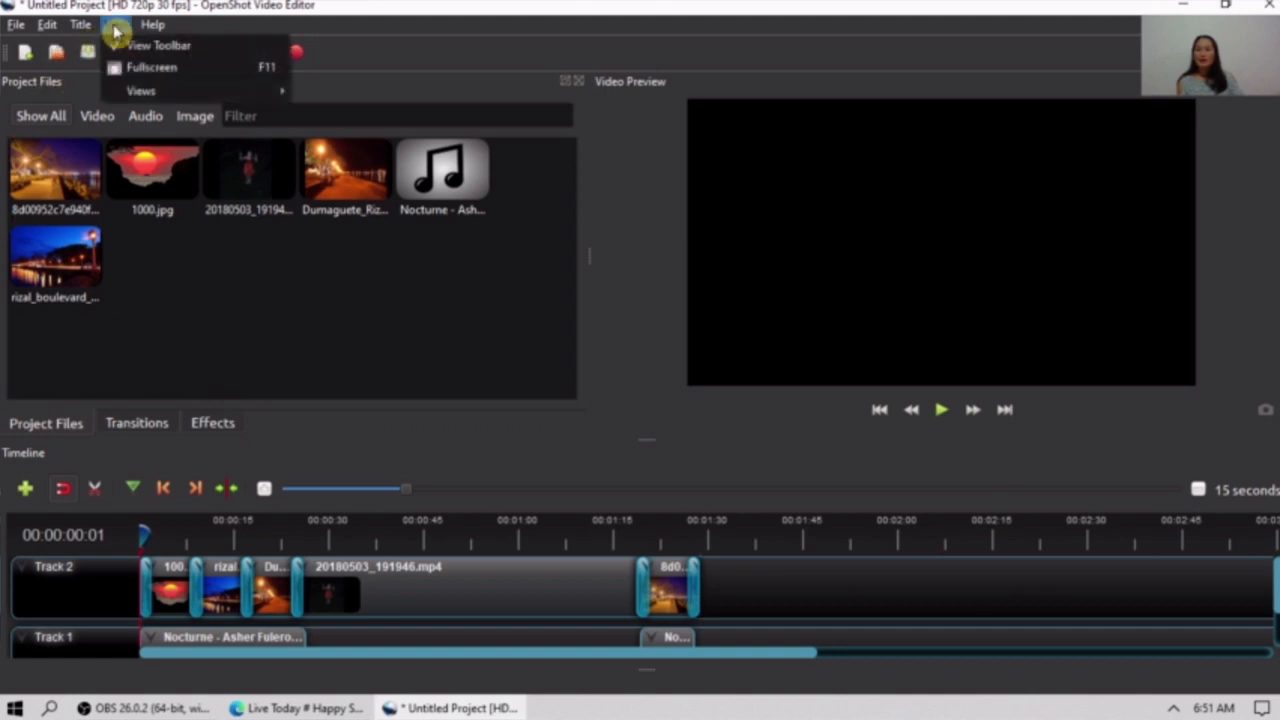
pyautogui.moveTo(155, 94)
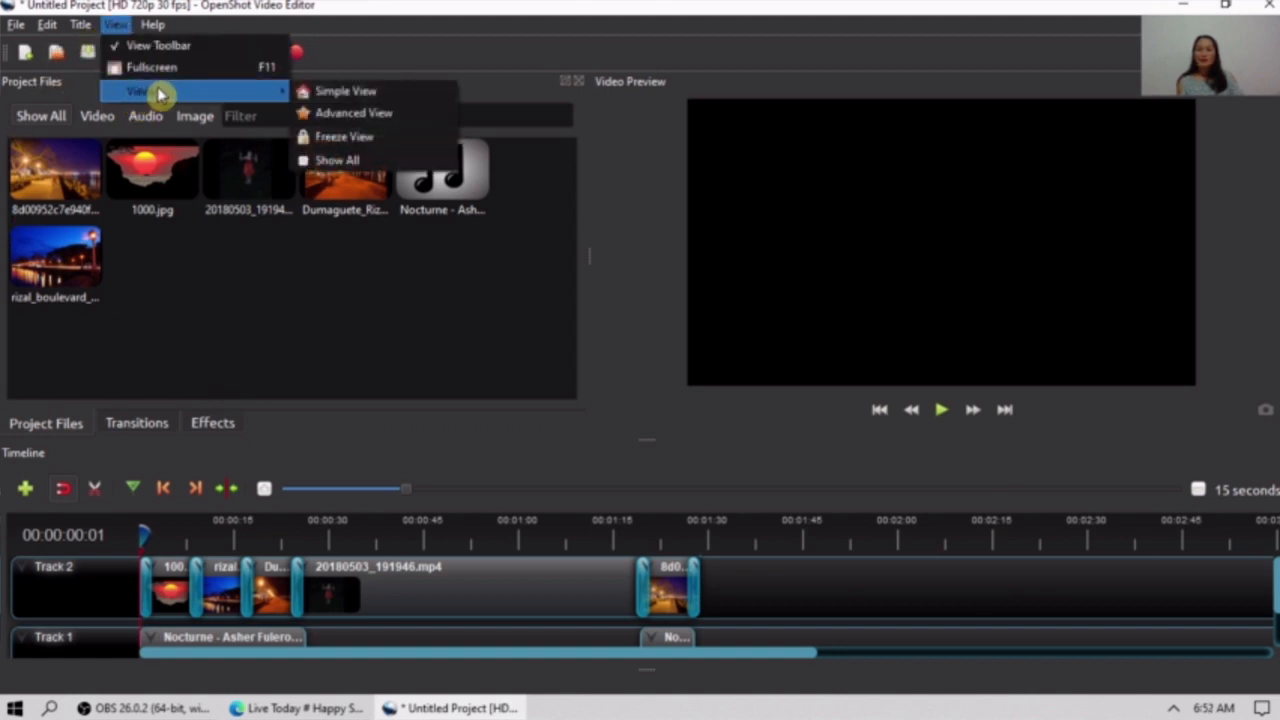
pyautogui.click(369, 93)
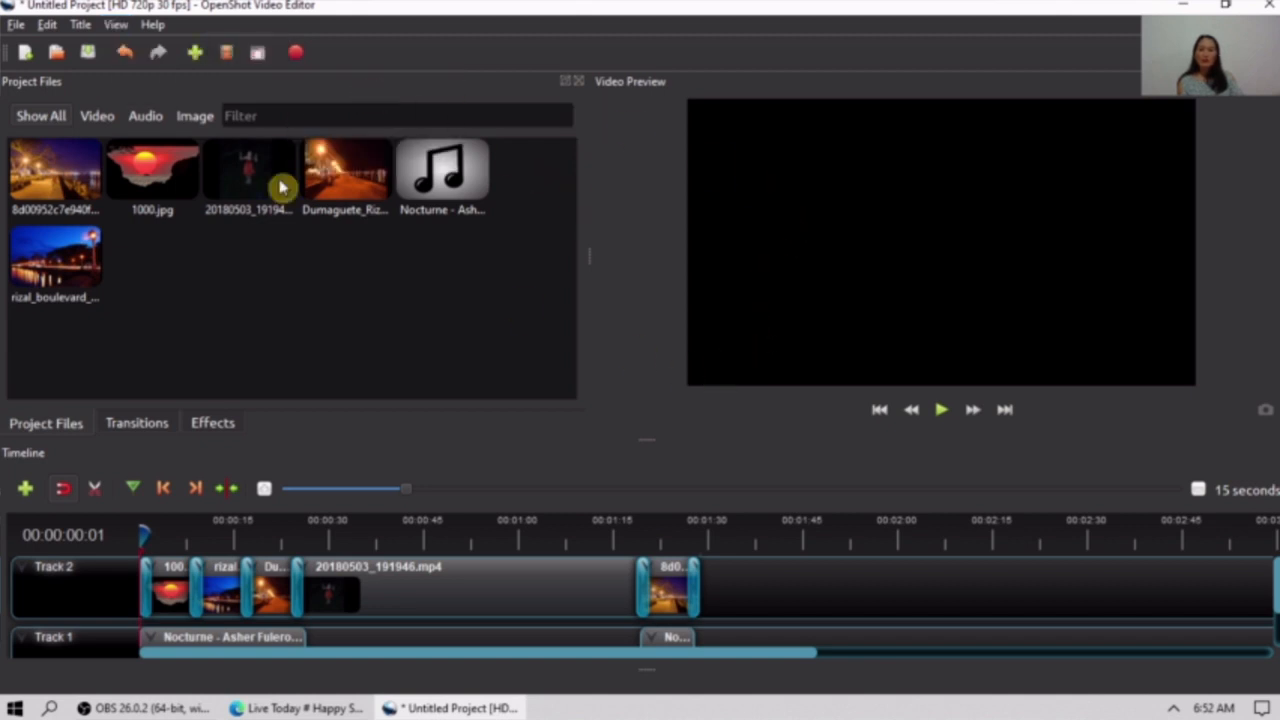
pyautogui.click(115, 24)
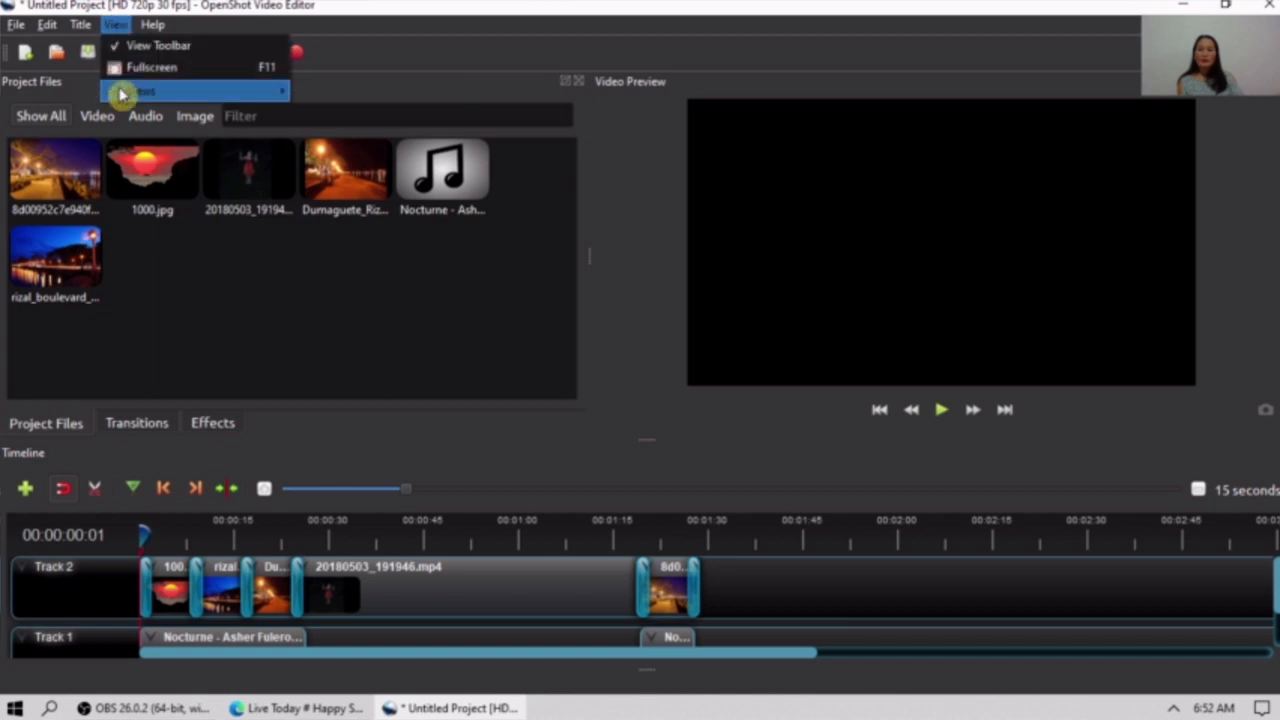
pyautogui.moveTo(262, 90)
pyautogui.click(352, 112)
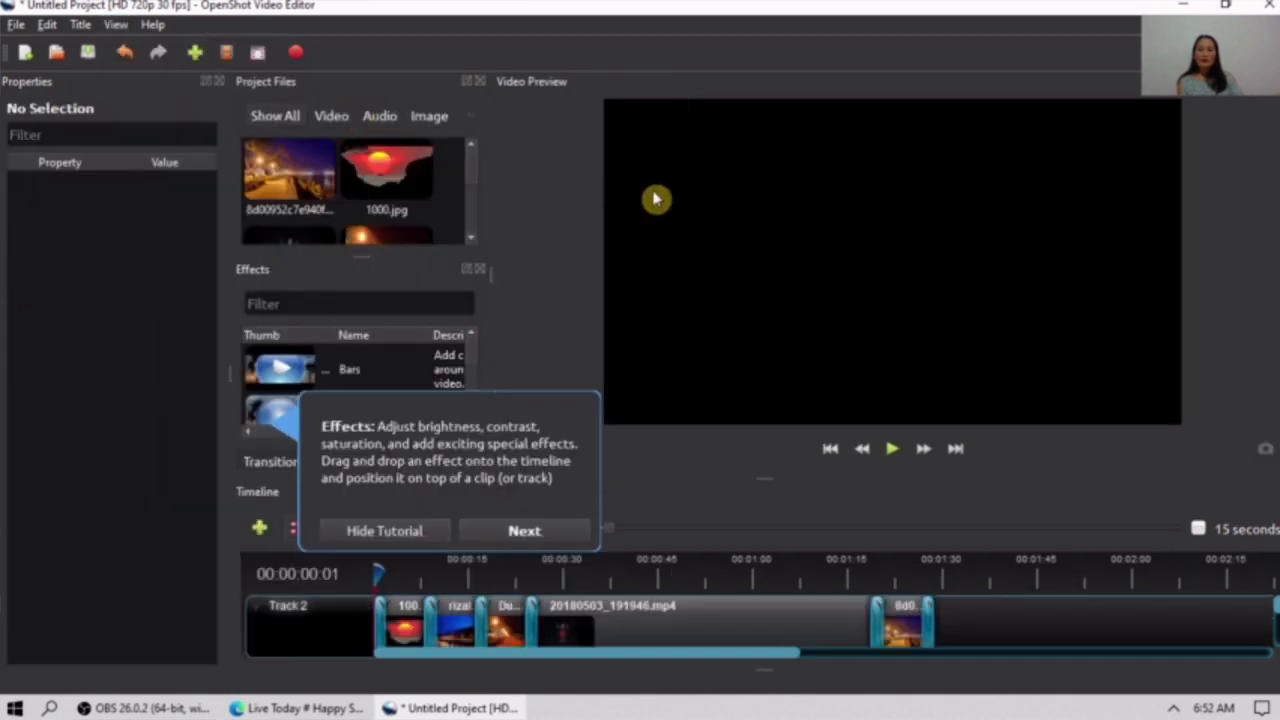